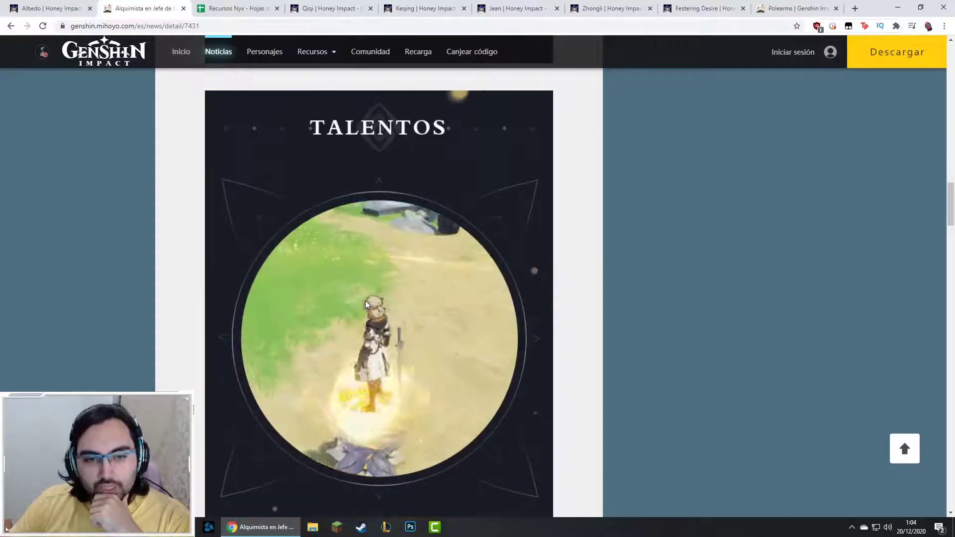
Step: Look through the Abiogénesis: Isotoma solar and Creación: Marea tectónica talent previews on Albedo's news page
{"action": "scroll", "coordinate": [412, 321], "scroll_direction": "up", "scroll_amount": 1}
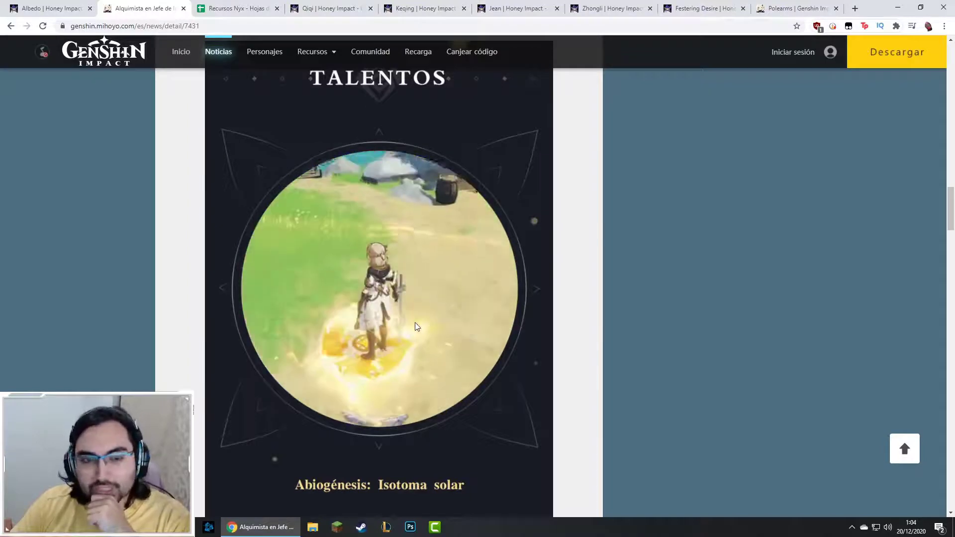
{"action": "scroll", "coordinate": [415, 323], "scroll_direction": "down", "scroll_amount": 10}
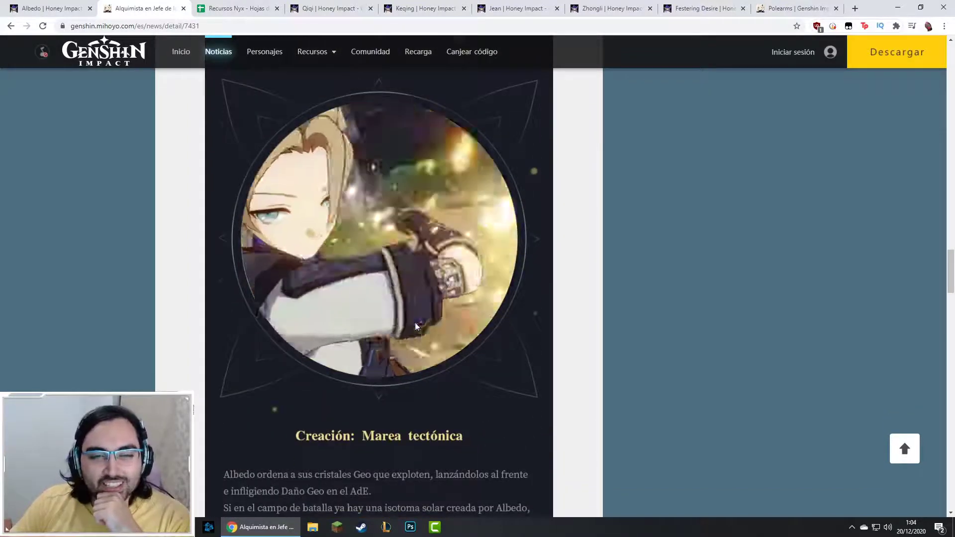
{"action": "scroll", "coordinate": [415, 322], "scroll_direction": "up", "scroll_amount": 1}
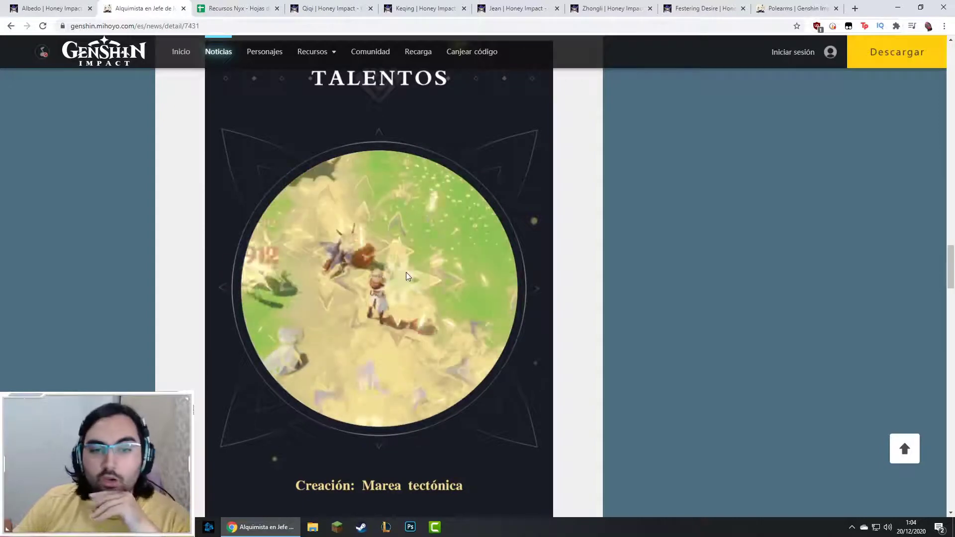
{"action": "scroll", "coordinate": [406, 273], "scroll_direction": "down", "scroll_amount": 1}
{"action": "scroll", "coordinate": [405, 272], "scroll_direction": "up", "scroll_amount": 1}
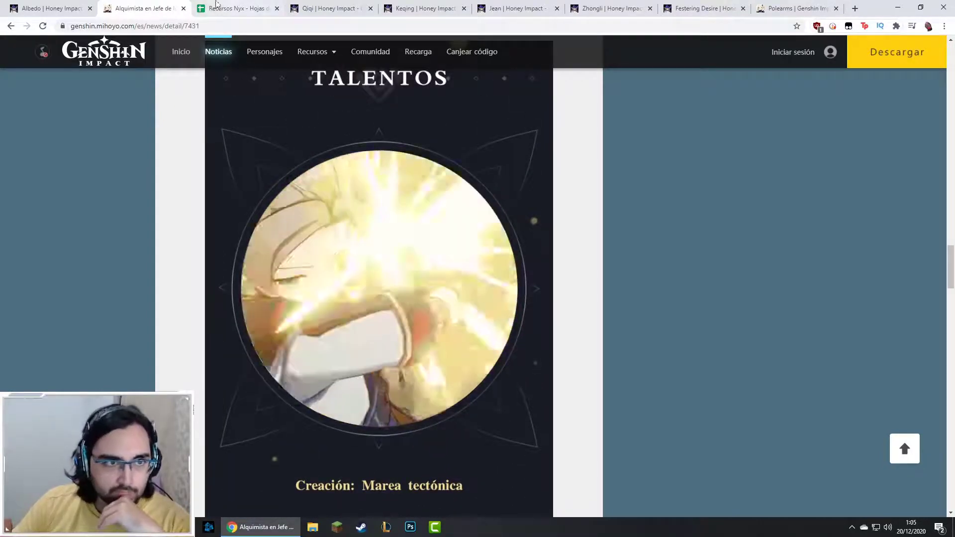
Step: In the Recursos Nyx spreadsheet, move the "Multiplicadores de lanza a velocidad de espada>supp" note from C110 to C109
{"action": "left_click", "coordinate": [230, 6]}
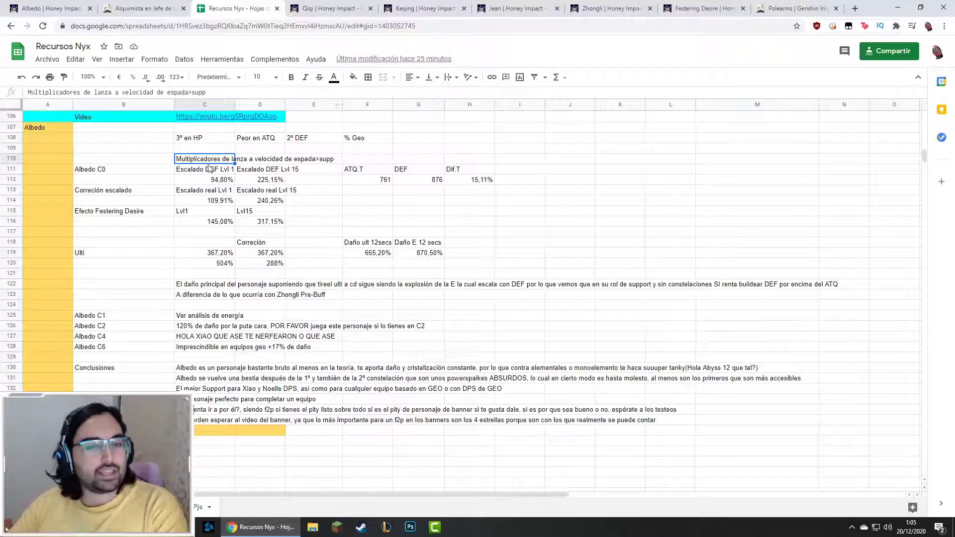
{"action": "left_click_drag", "start_coordinate": [216, 164], "coordinate": [209, 152]}
{"action": "left_click", "coordinate": [149, 168]}
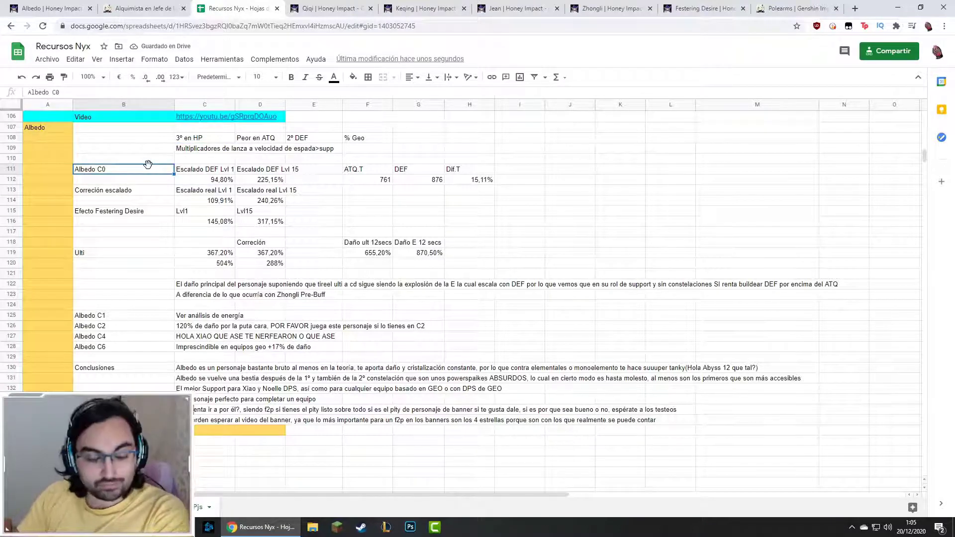
Step: Compare the sheet's level 1 DEF scaling for Albedo C0 with the Solar Isotoma talent table on Honey Impact
{"action": "key", "text": "Right"}
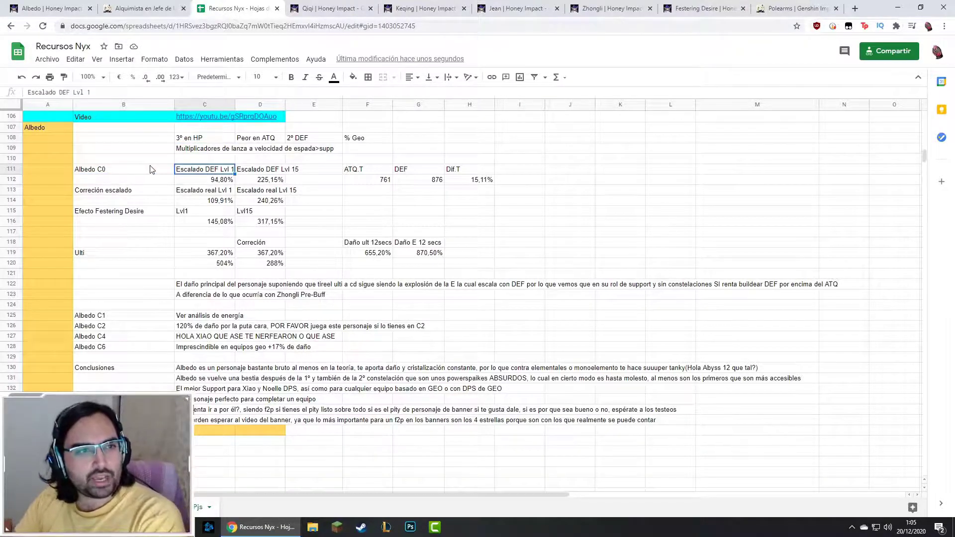
{"action": "left_click", "coordinate": [53, 7]}
{"action": "scroll", "coordinate": [272, 209], "scroll_direction": "down", "scroll_amount": 1}
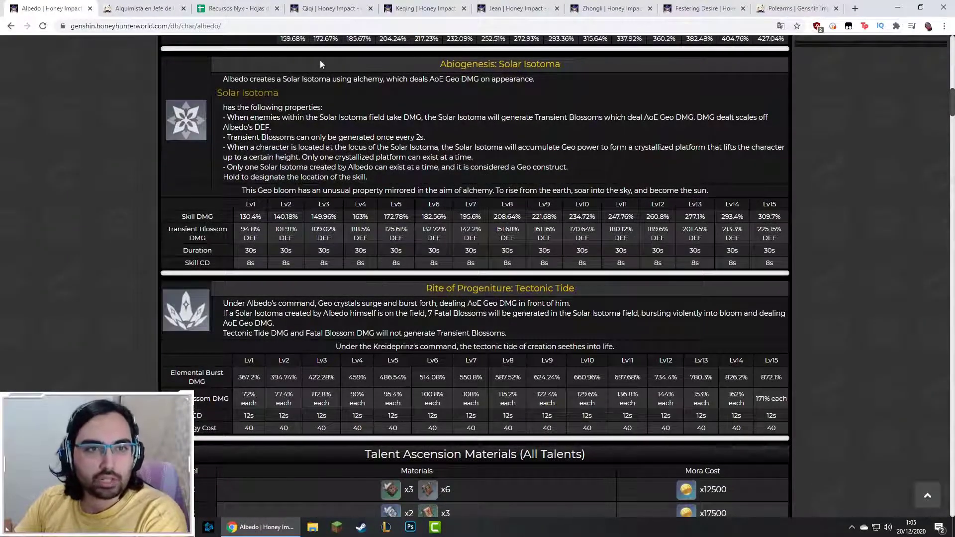
{"action": "left_click", "coordinate": [236, 8]}
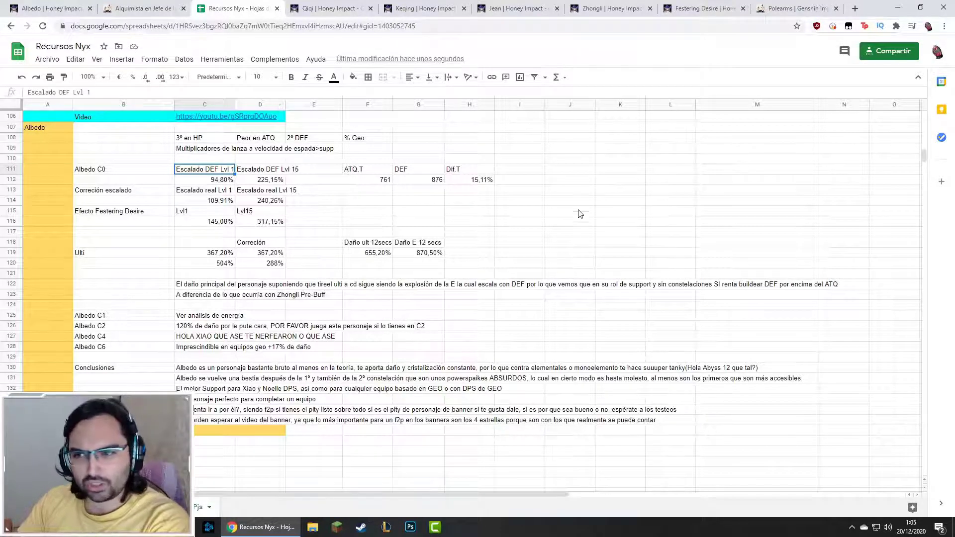
{"action": "left_click", "coordinate": [215, 182]}
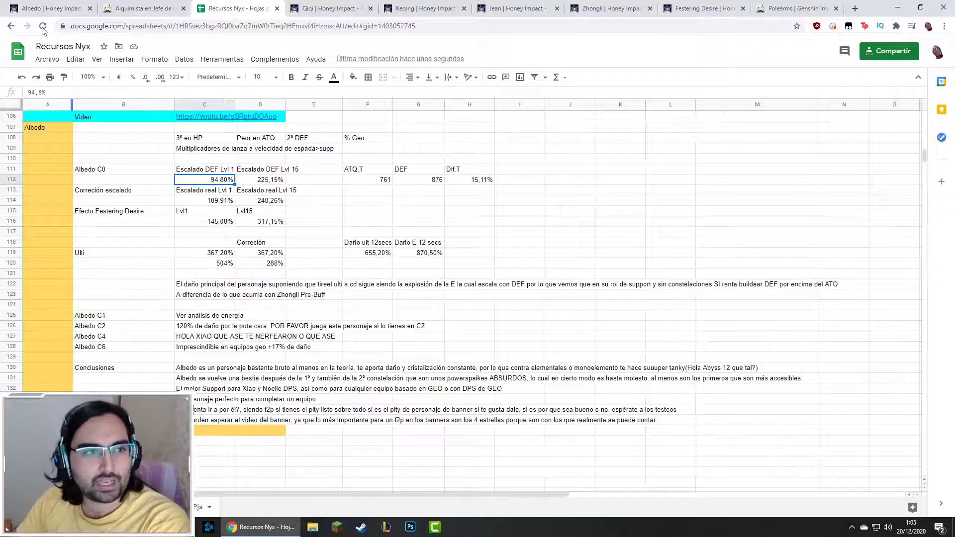
{"action": "left_click", "coordinate": [49, 8]}
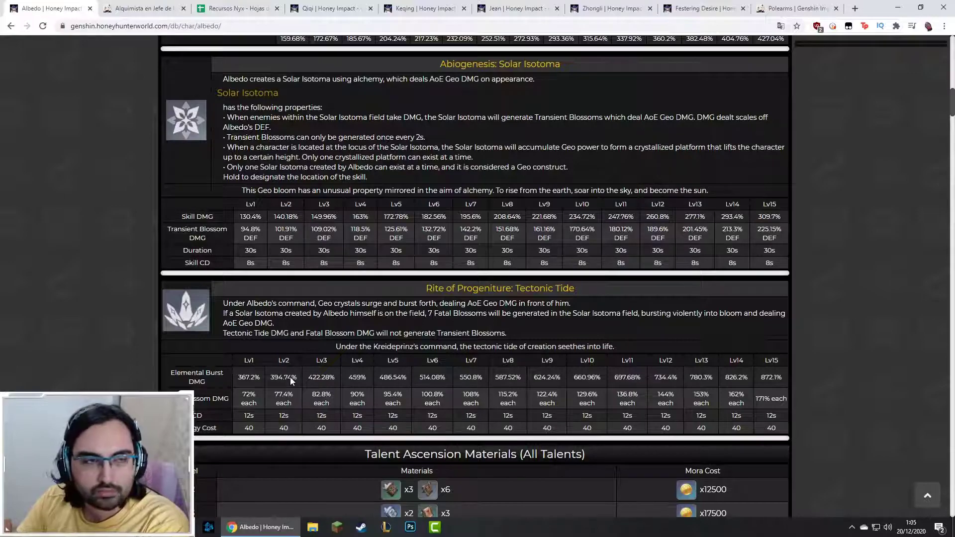
{"action": "left_click", "coordinate": [234, 9]}
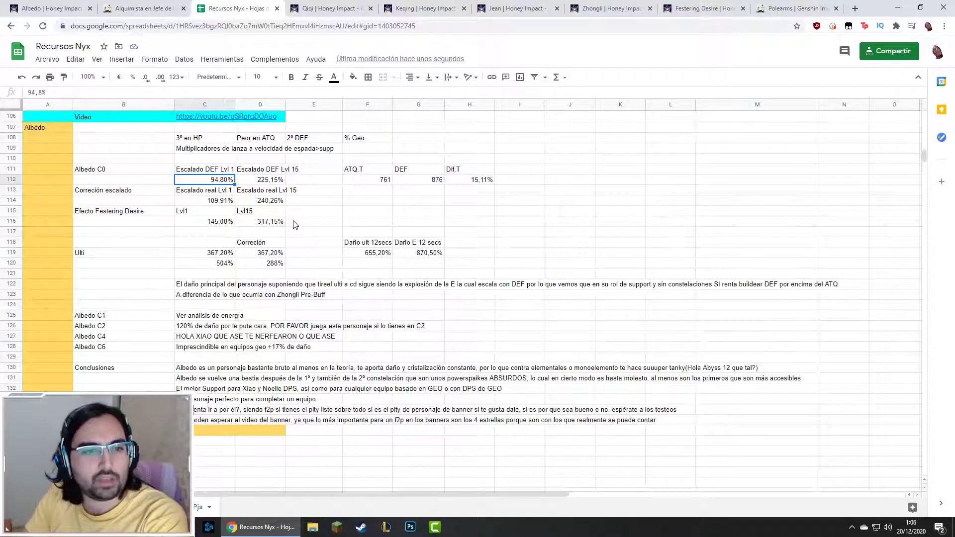
Step: Review row 112 of the Albedo C0 section, from the DEF scaling cells through ATQ.T and DEF to the Dif.T formula
{"action": "key", "text": "shift+Right"}
{"action": "key", "text": "shift+Left"}
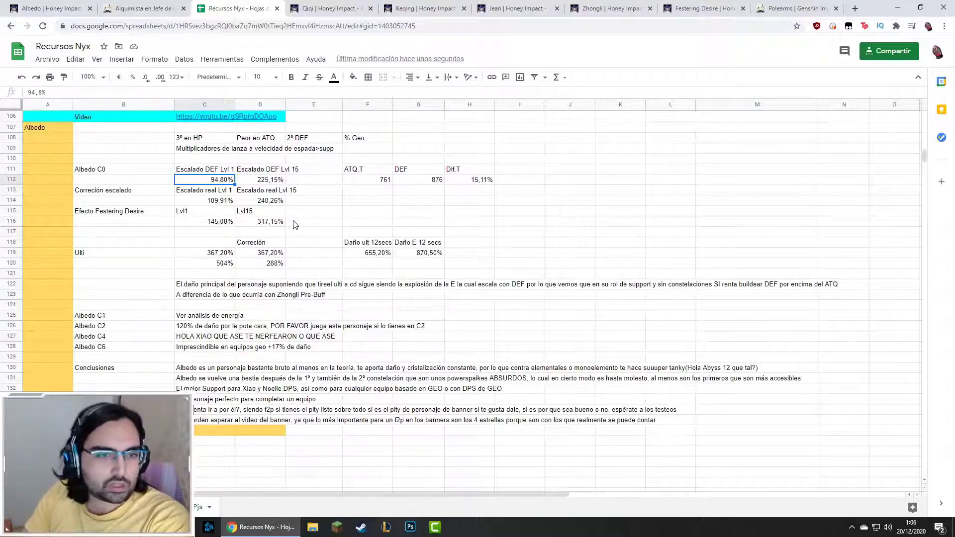
{"action": "key", "text": "Right"}
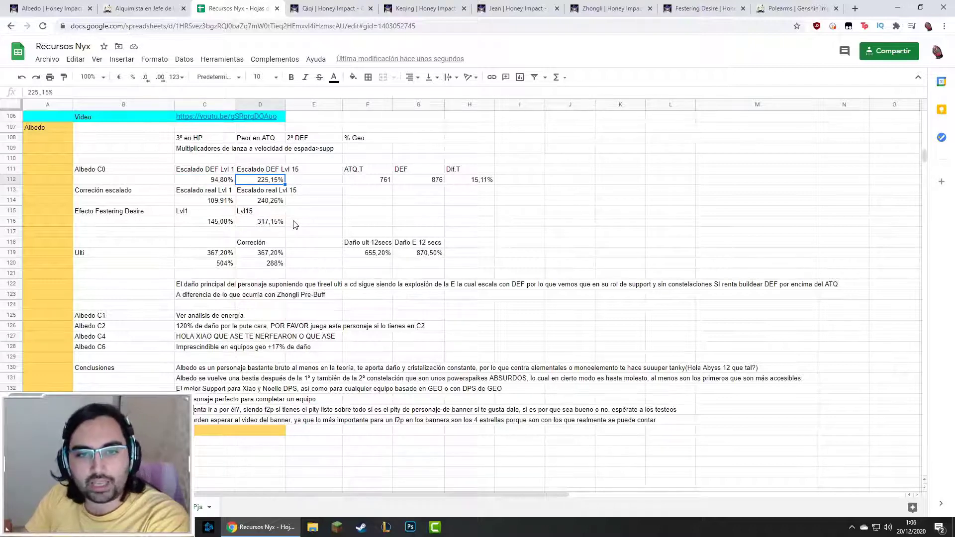
{"action": "key", "text": "Right"}
{"action": "key", "text": "Right"}
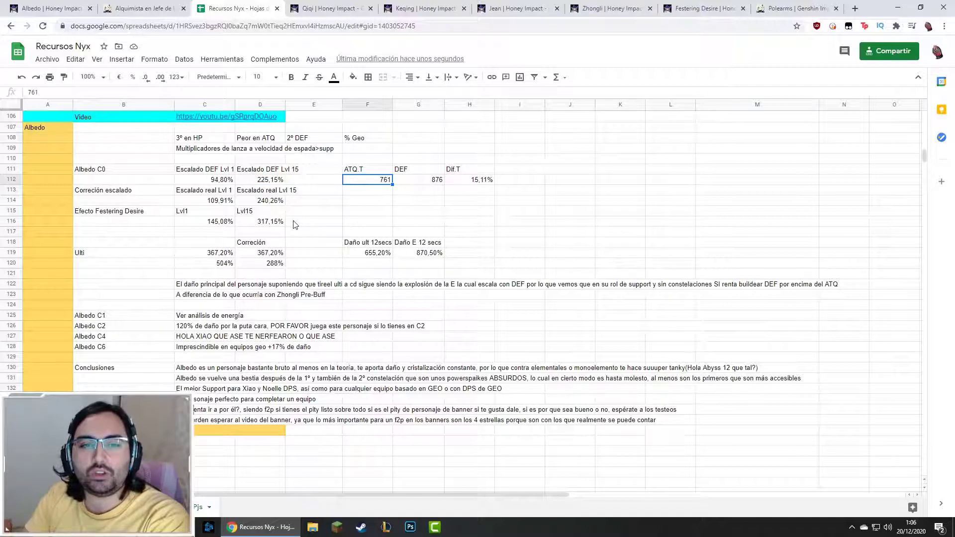
{"action": "key", "text": "Right"}
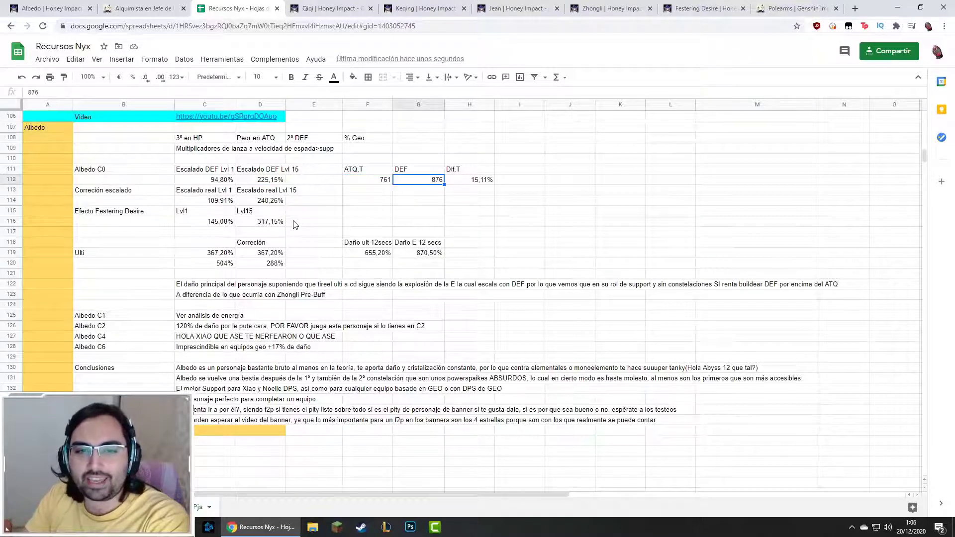
{"action": "key", "text": "Left"}
{"action": "key", "text": "Right"}
{"action": "key", "text": "Left"}
{"action": "key", "text": "Right"}
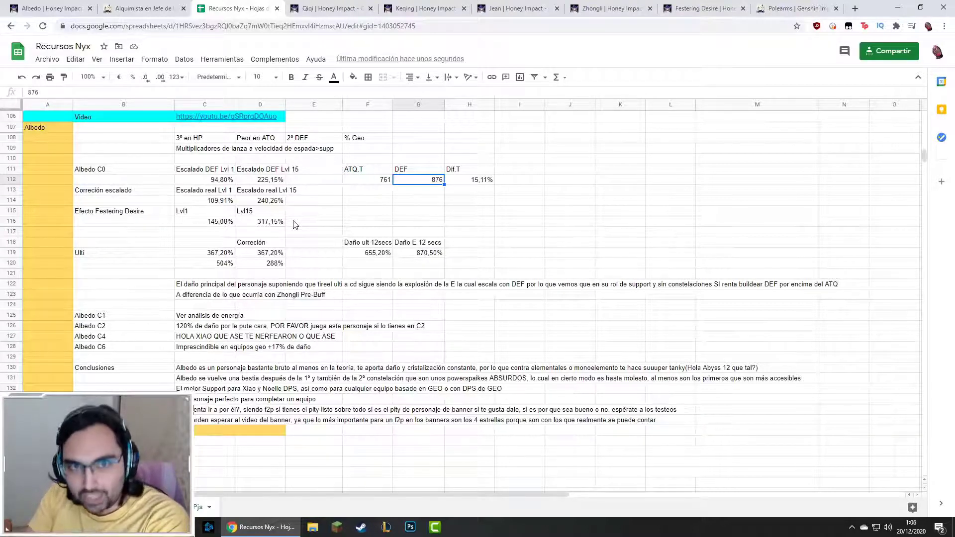
{"action": "key", "text": "Right"}
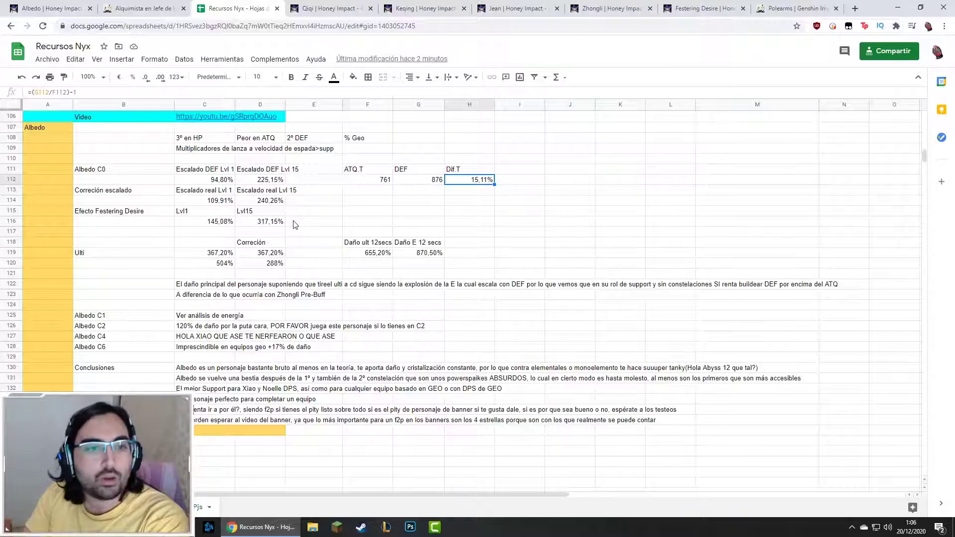
Step: Inspect the level 1 corrected scaling formula in C114
{"action": "key", "text": "Left"}
{"action": "key", "text": "Left"}
{"action": "key", "text": "Left"}
{"action": "key", "text": "Left"}
{"action": "key", "text": "Left"}
{"action": "key", "text": "Down"}
{"action": "key", "text": "Down"}
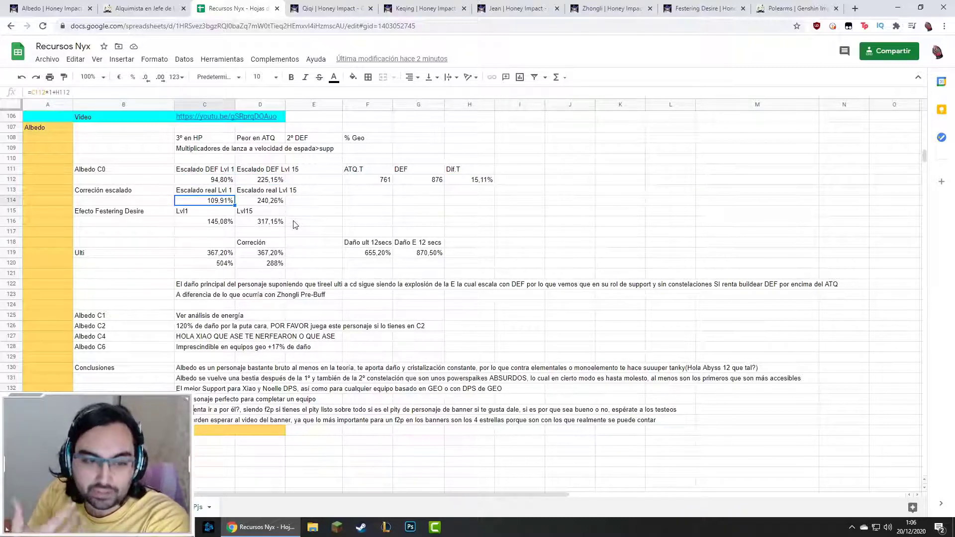
Step: Check the ATQ.T value in F112 against the Festering Desire sword's base attack and Energy Recharge progression on Honey Impact
{"action": "left_click", "coordinate": [376, 180]}
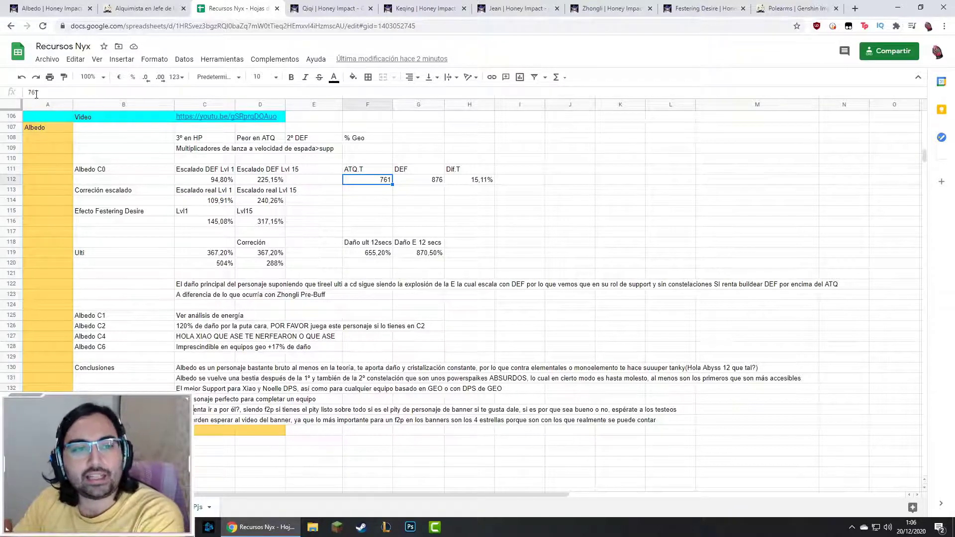
{"action": "left_click", "coordinate": [706, 9]}
{"action": "scroll", "coordinate": [327, 271], "scroll_direction": "down", "scroll_amount": 4}
{"action": "scroll", "coordinate": [328, 270], "scroll_direction": "up", "scroll_amount": 3}
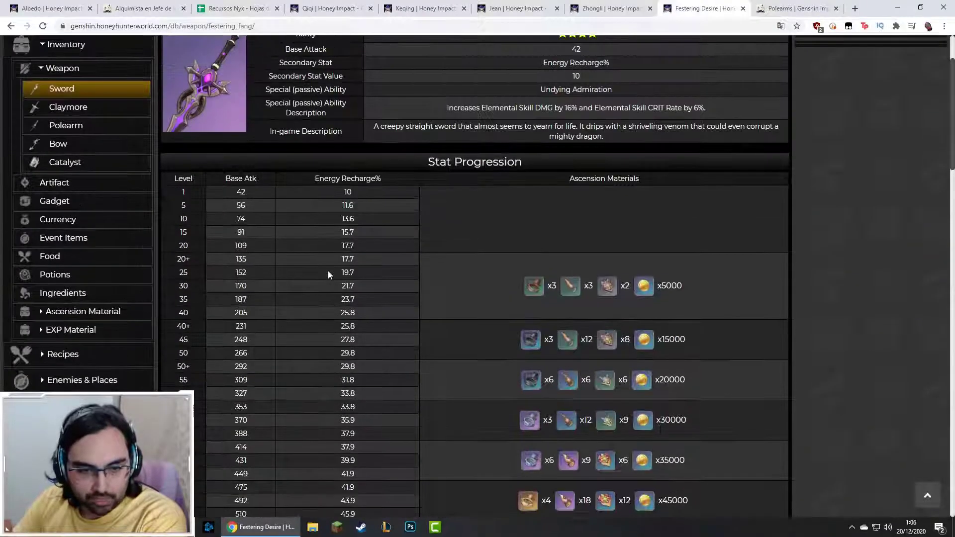
{"action": "scroll", "coordinate": [327, 270], "scroll_direction": "up", "scroll_amount": 1}
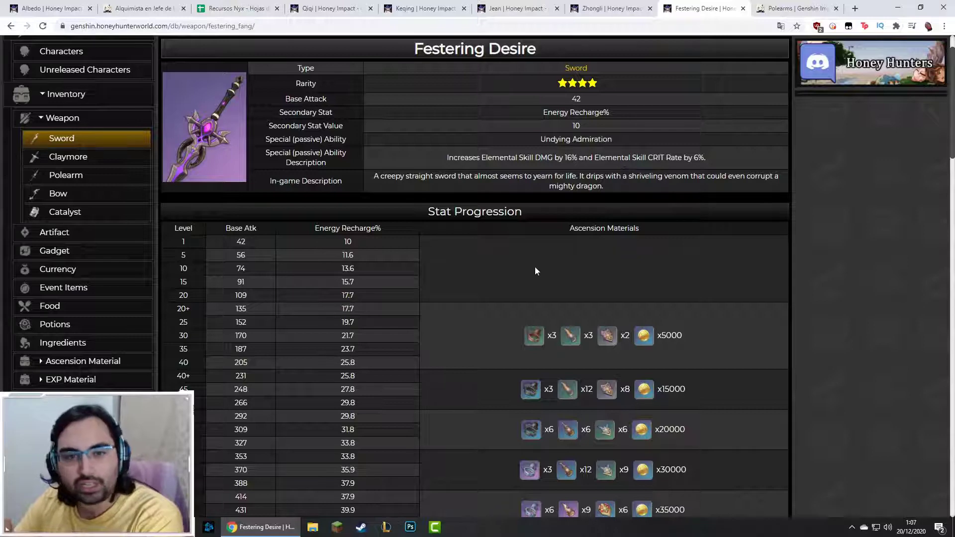
{"action": "scroll", "coordinate": [535, 271], "scroll_direction": "down", "scroll_amount": 1}
{"action": "key", "text": "ctrl+minus"}
{"action": "key", "text": "ctrl+minus"}
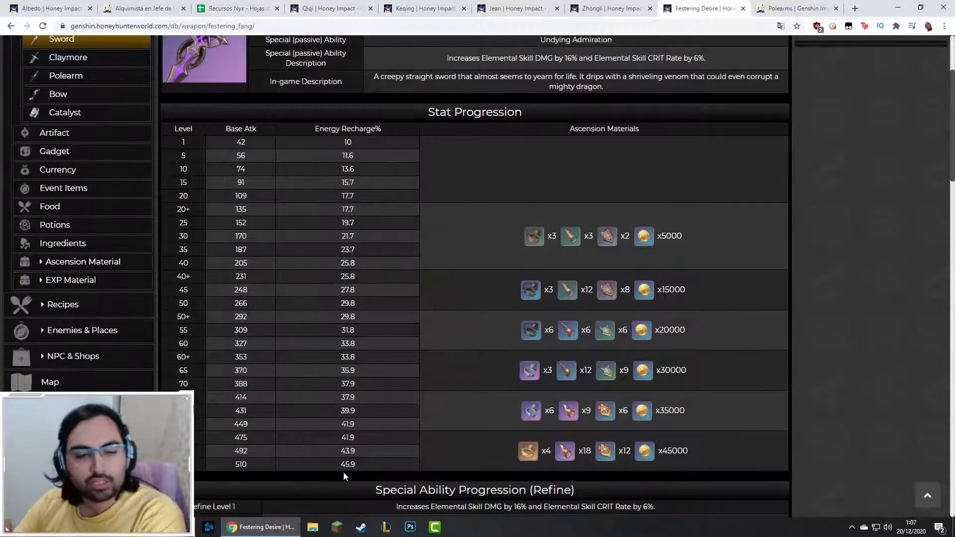
{"action": "key", "text": "ctrl+0"}
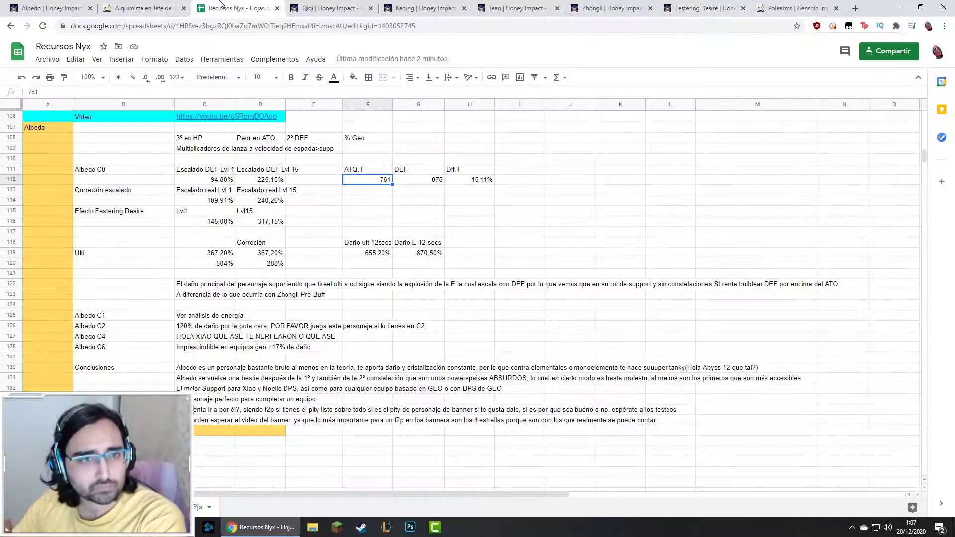
Step: Return to the Recursos Nyx sheet and review the DEF and ATQ.T cells and the Efecto Festering Desire label
{"action": "left_click", "coordinate": [221, 8]}
{"action": "left_click", "coordinate": [431, 184]}
{"action": "left_click", "coordinate": [386, 182]}
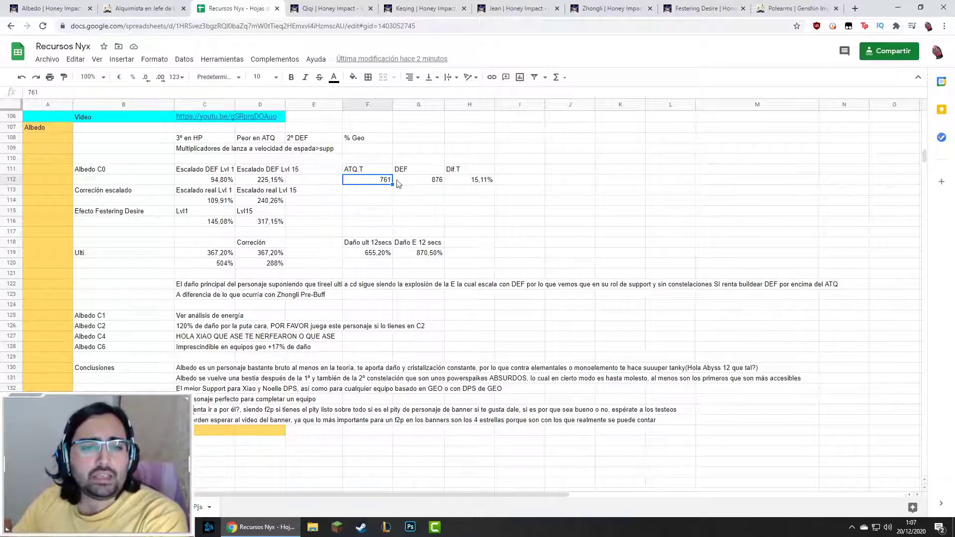
{"action": "left_click", "coordinate": [121, 214]}
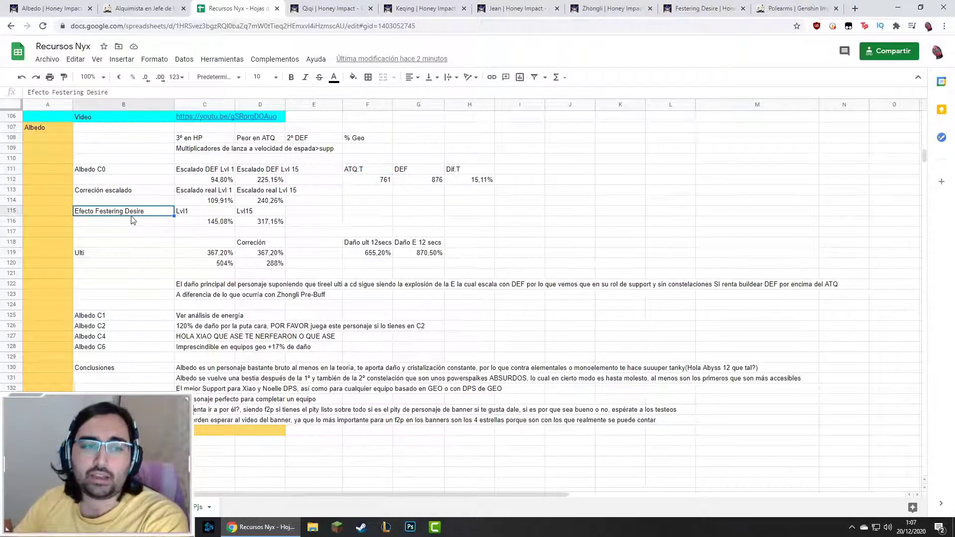
Step: Examine Festering Desire's Special Ability Progression across refine levels 1 to 5 on its Honey Impact page
{"action": "left_click", "coordinate": [666, 10]}
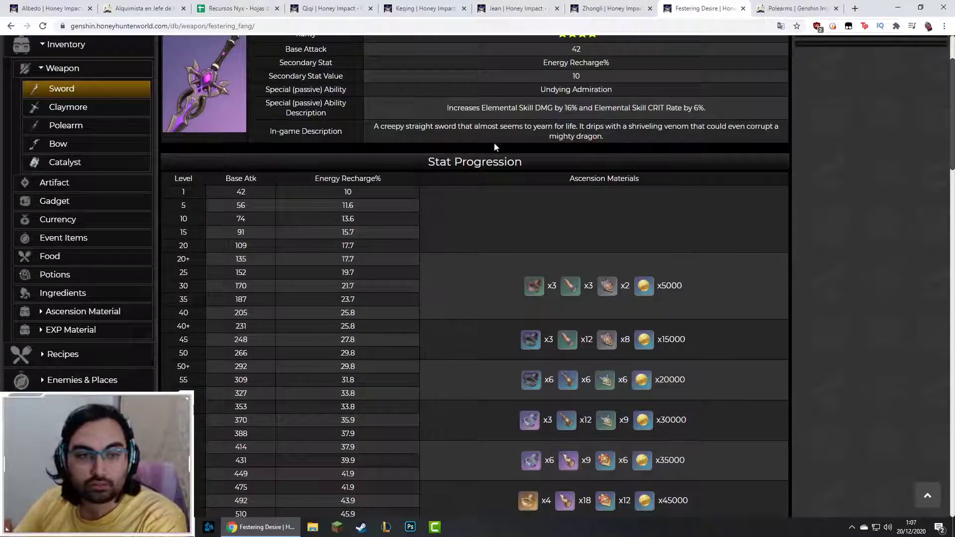
{"action": "scroll", "coordinate": [420, 319], "scroll_direction": "down", "scroll_amount": 2}
{"action": "scroll", "coordinate": [419, 323], "scroll_direction": "up", "scroll_amount": 1}
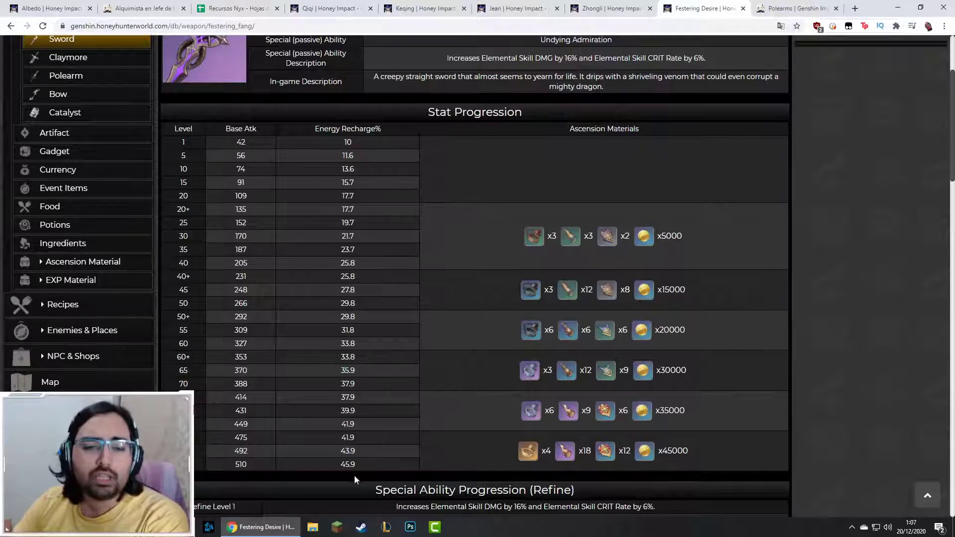
{"action": "scroll", "coordinate": [496, 196], "scroll_direction": "up", "scroll_amount": 1}
{"action": "scroll", "coordinate": [496, 196], "scroll_direction": "down", "scroll_amount": 5}
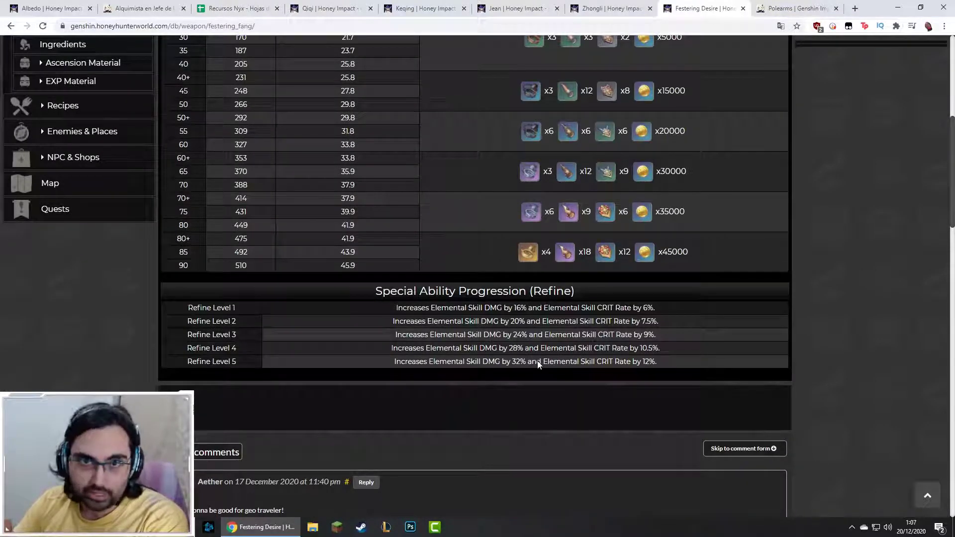
{"action": "scroll", "coordinate": [560, 391], "scroll_direction": "up", "scroll_amount": 2}
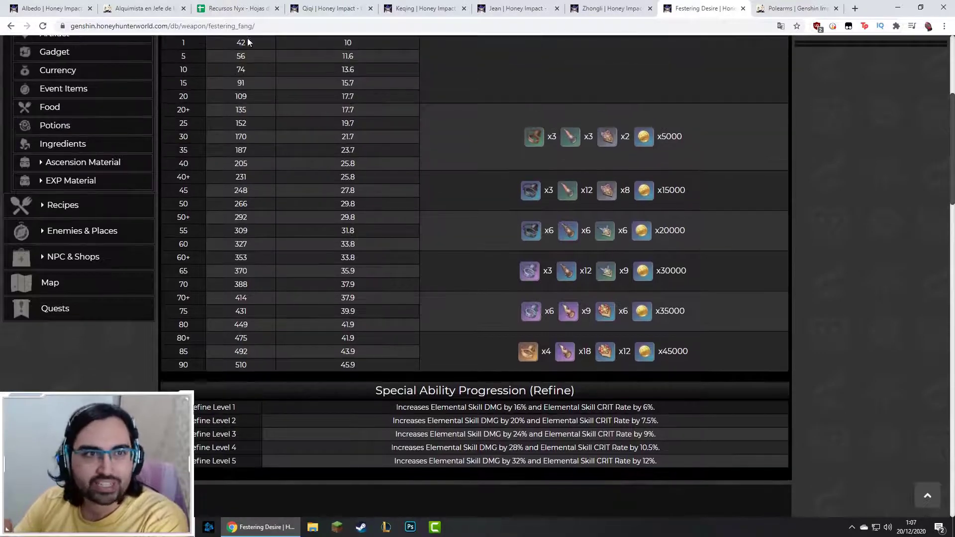
Step: In the Recursos Nyx sheet, inspect the level 1 Festering Desire formula in C116 and the Ulti multipliers in C119 and C120
{"action": "left_click", "coordinate": [234, 8]}
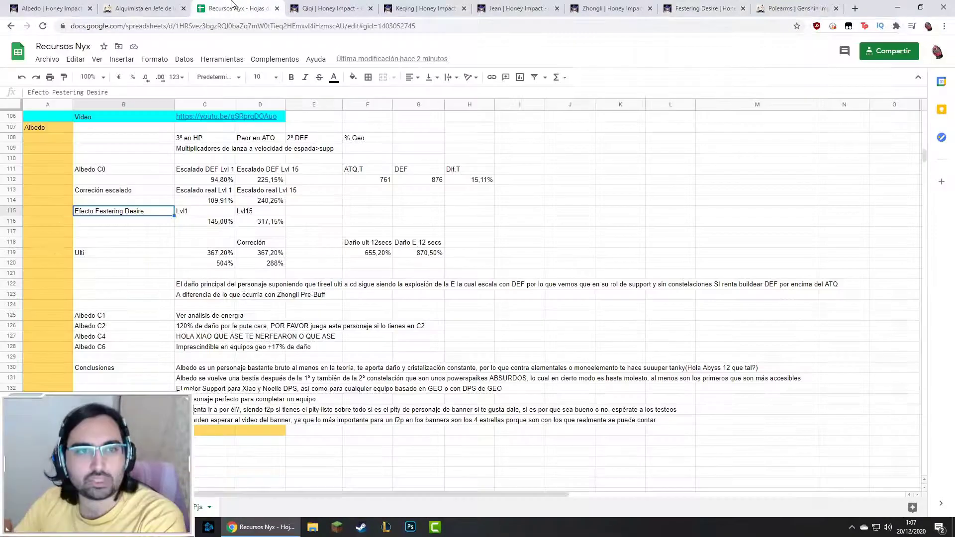
{"action": "left_click", "coordinate": [223, 224]}
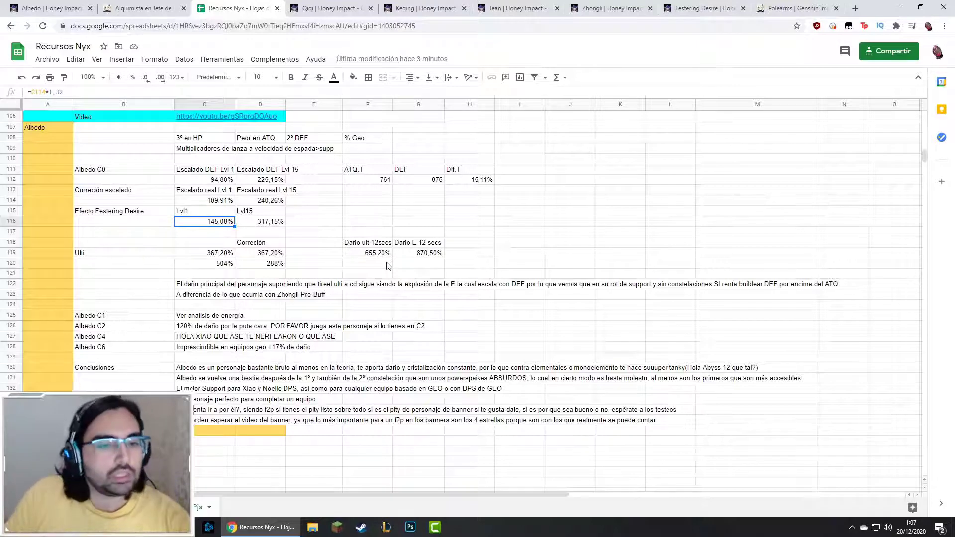
{"action": "key", "text": "Down"}
{"action": "key", "text": "Down"}
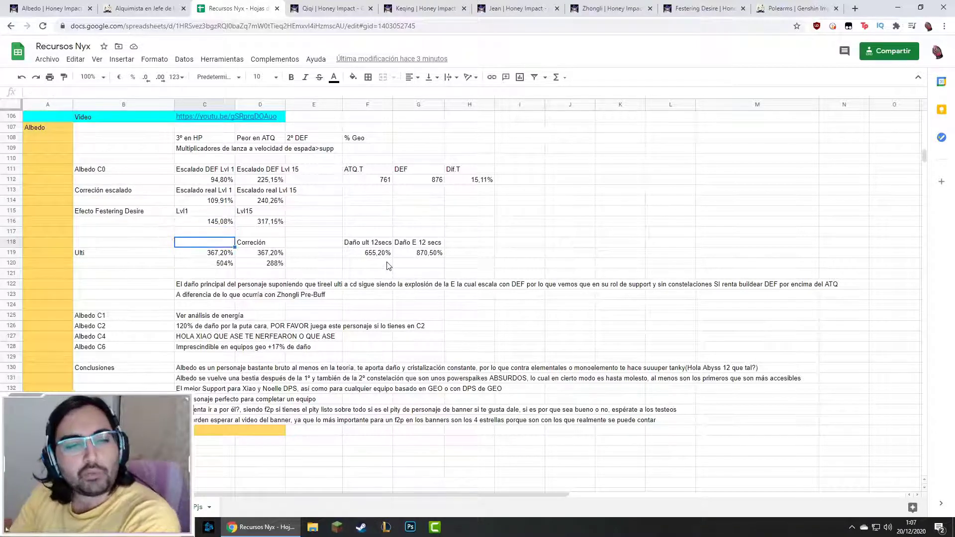
{"action": "key", "text": "Down"}
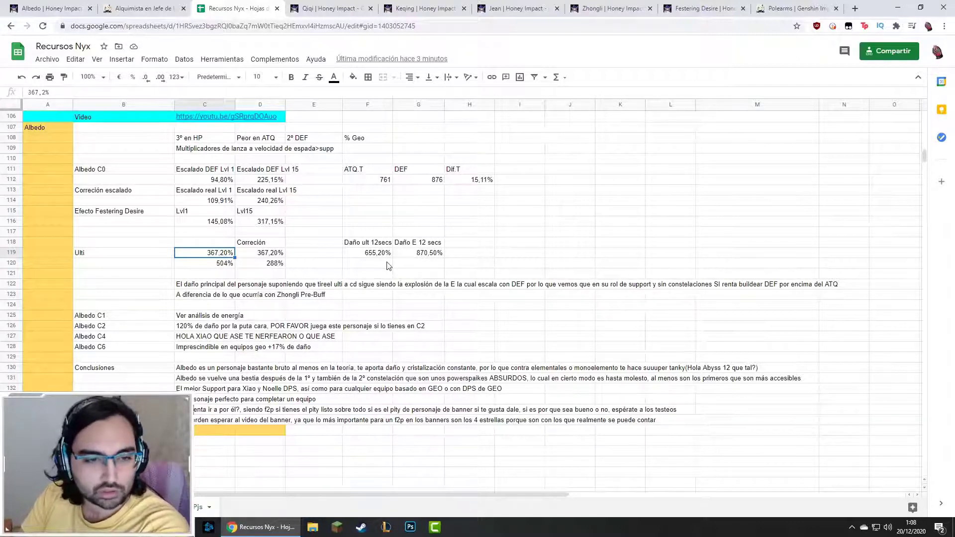
{"action": "key", "text": "Down"}
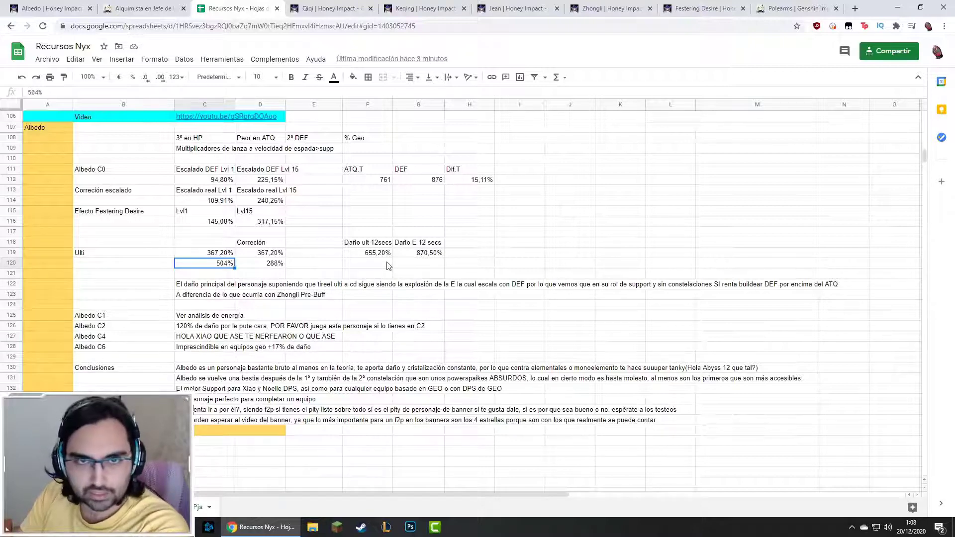
Step: Inspect the corrected Ulti multipliers in D119 and D120 of the Albedo section
{"action": "key", "text": "Up"}
{"action": "key", "text": "Right"}
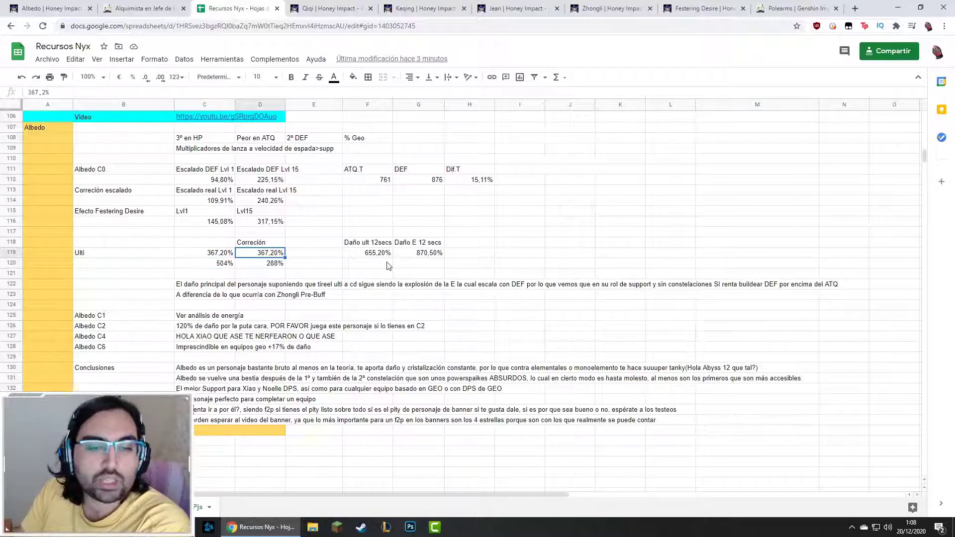
{"action": "key", "text": "Down"}
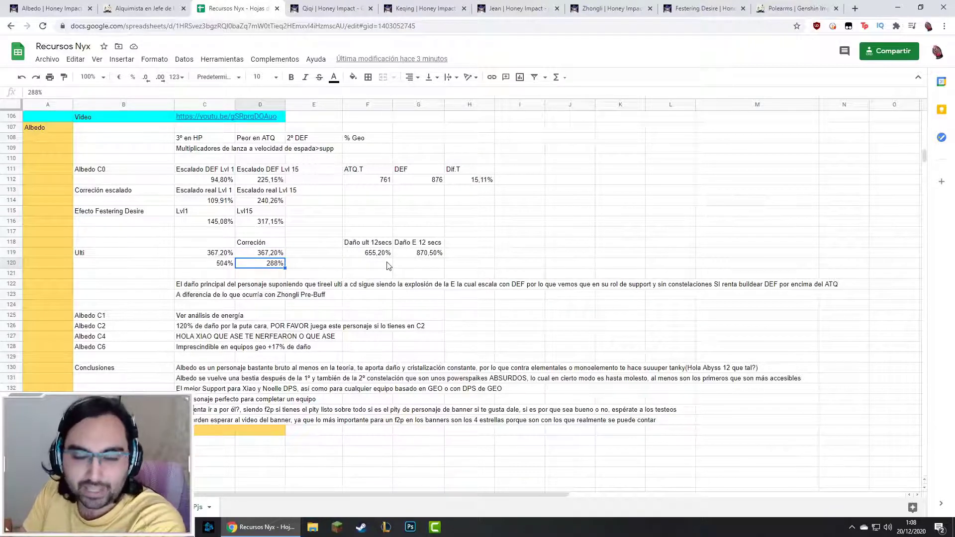
{"action": "key", "text": "Up"}
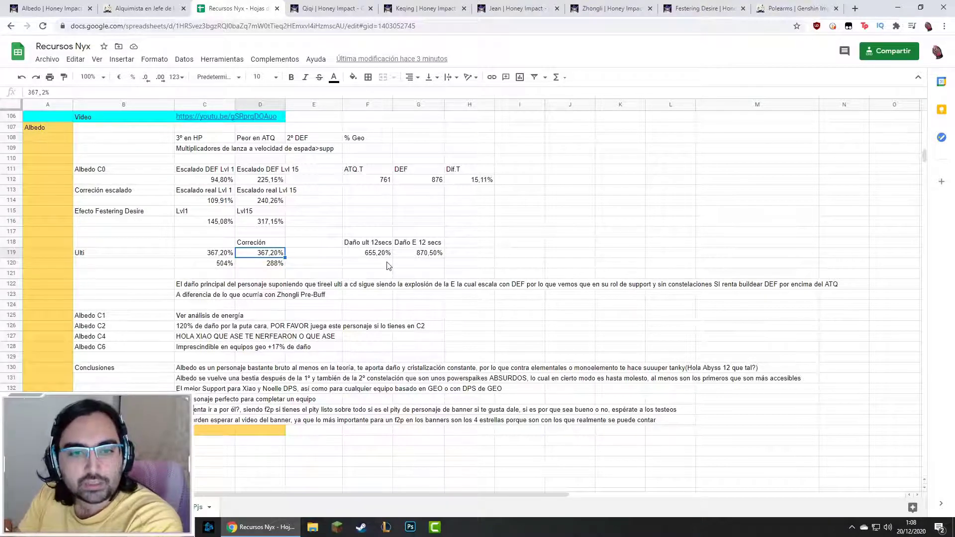
Step: Compare the Daño ult 12secs formula in F119 with the Daño E 12 secs formula in G119
{"action": "key", "text": "Right"}
{"action": "key", "text": "Right"}
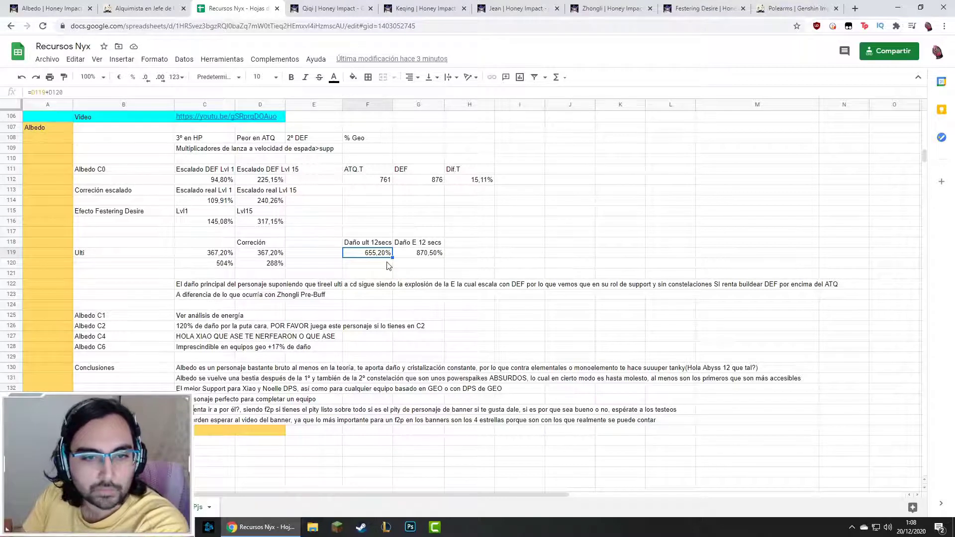
{"action": "key", "text": "Left"}
{"action": "key", "text": "Right"}
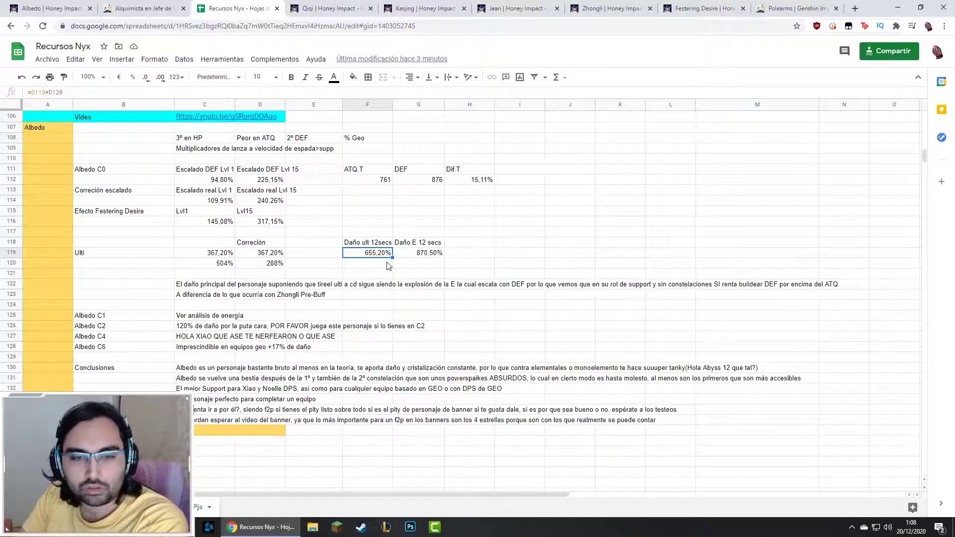
{"action": "key", "text": "Right"}
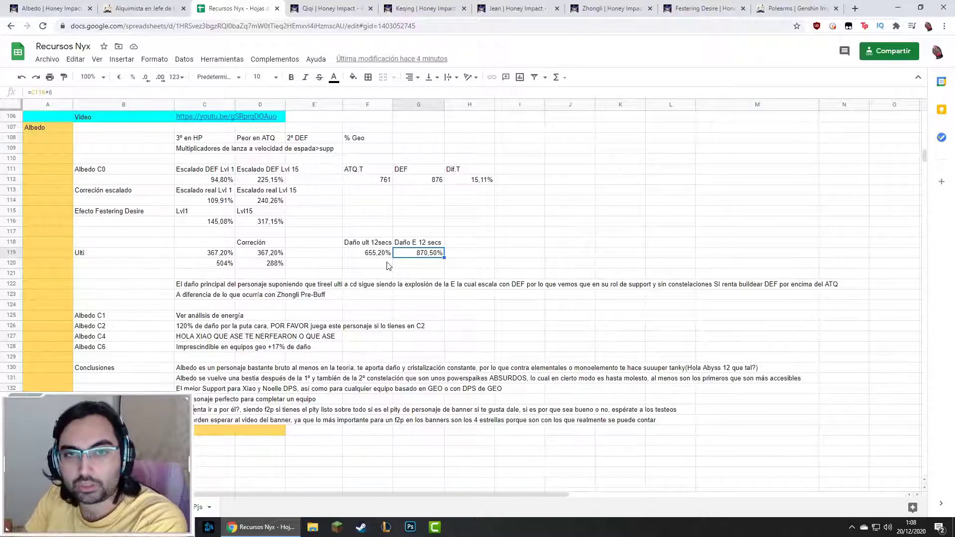
{"action": "key", "text": "Left"}
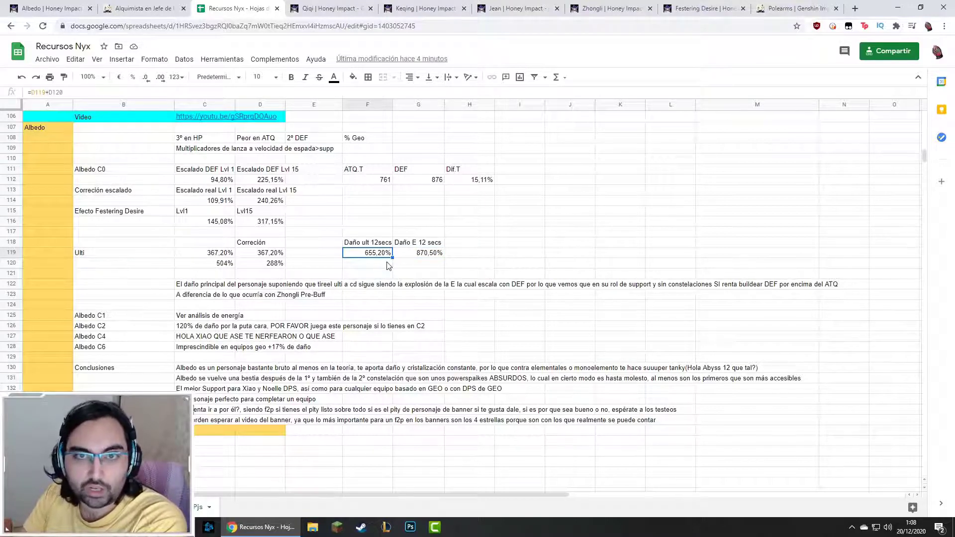
{"action": "key", "text": "Right"}
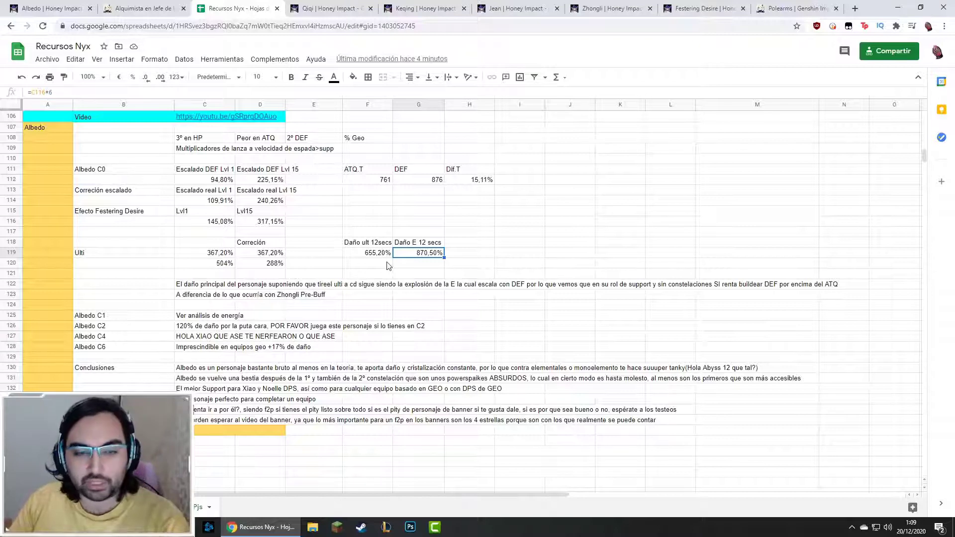
{"action": "key", "text": "Left"}
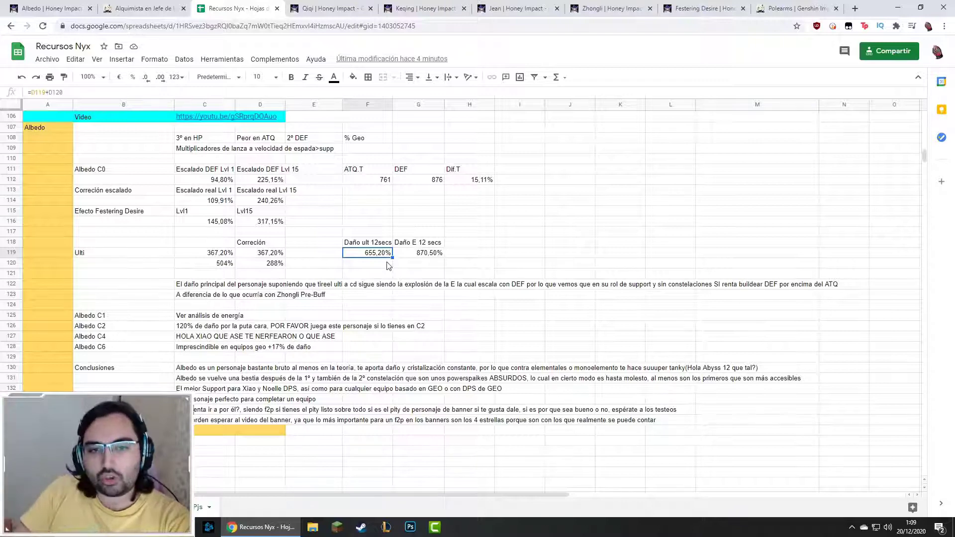
{"action": "key", "text": "Right"}
{"action": "key", "text": "Left"}
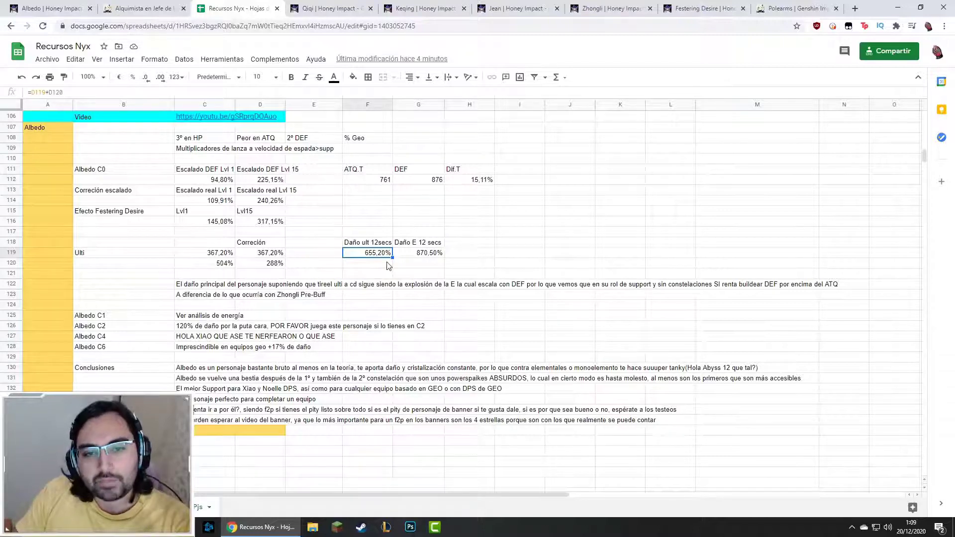
{"action": "key", "text": "Right"}
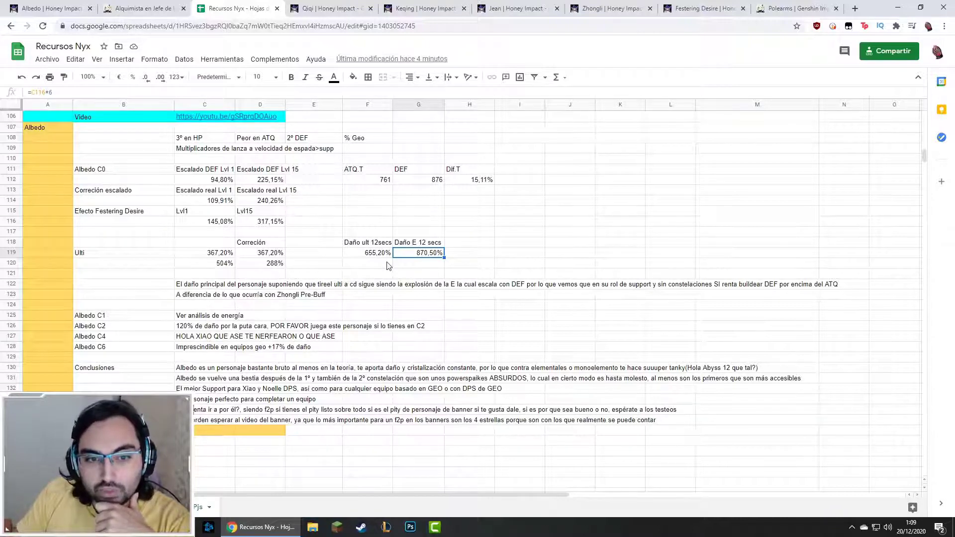
Step: Read the conclusion in C122 about the character's main damage, and return to the area below the Daño ult 12secs value
{"action": "key", "text": "Left"}
{"action": "key", "text": "Down"}
{"action": "key", "text": "Down"}
{"action": "key", "text": "Down"}
{"action": "key", "text": "Left"}
{"action": "key", "text": "Left"}
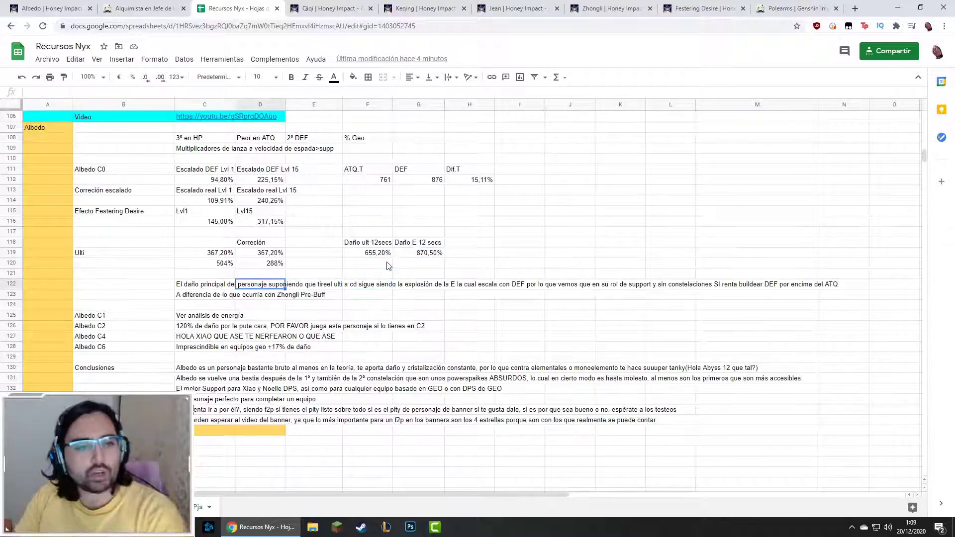
{"action": "key", "text": "Left"}
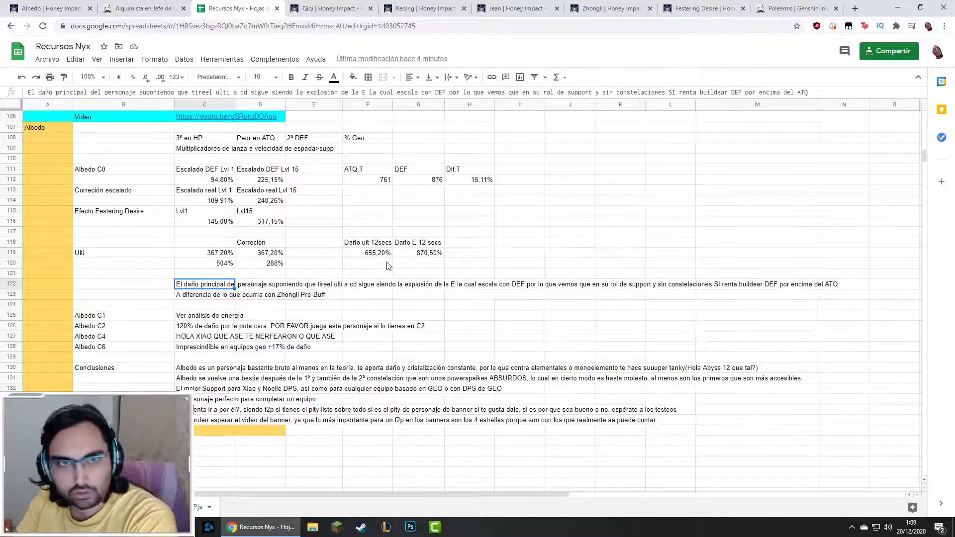
{"action": "key", "text": "Right"}
{"action": "key", "text": "Right"}
{"action": "key", "text": "Right"}
{"action": "key", "text": "Up"}
{"action": "key", "text": "Up"}
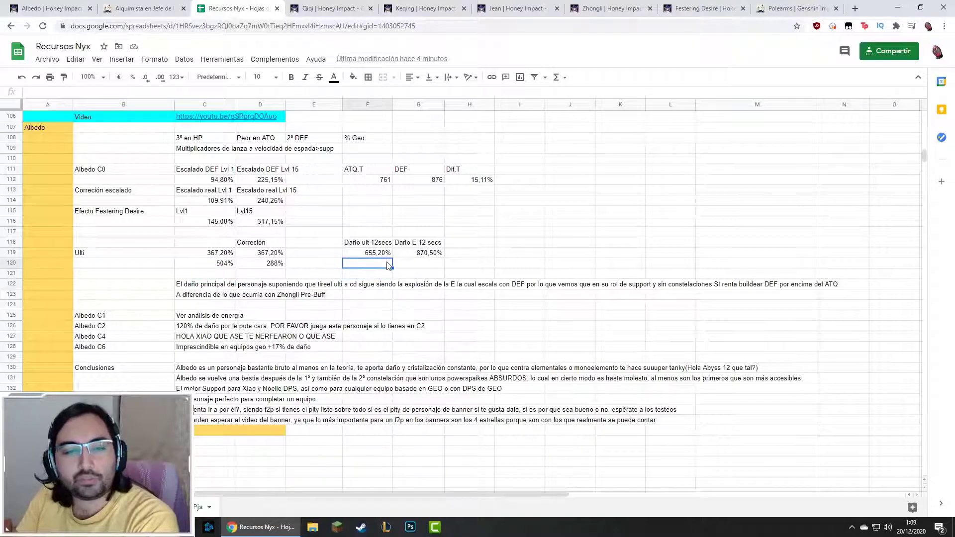
Step: Review the Solar Isotoma and Tectonic Tide damage tables on Albedo's Honey Impact page
{"action": "left_click", "coordinate": [81, 7]}
{"action": "scroll", "coordinate": [255, 264], "scroll_direction": "up", "scroll_amount": 6}
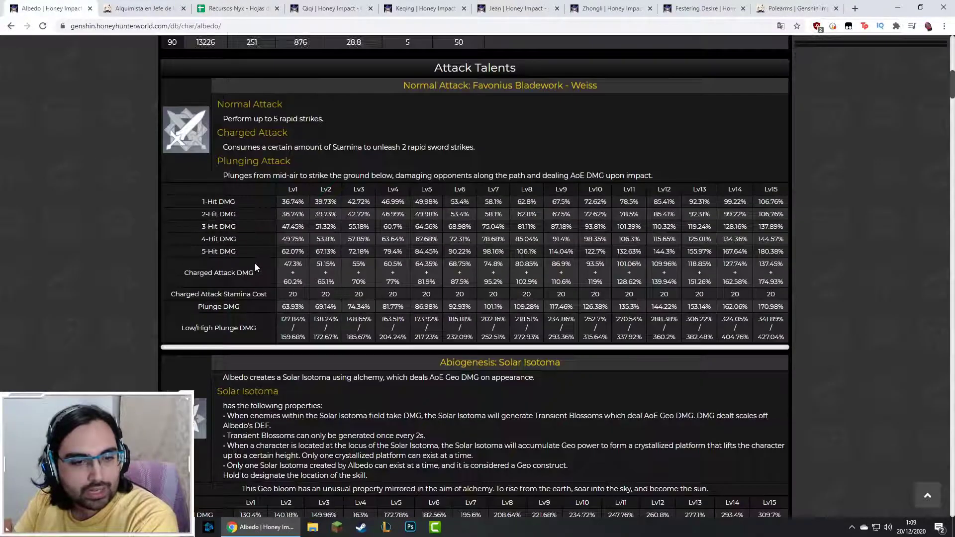
{"action": "scroll", "coordinate": [255, 263], "scroll_direction": "down", "scroll_amount": 3}
{"action": "scroll", "coordinate": [270, 341], "scroll_direction": "down", "scroll_amount": 2}
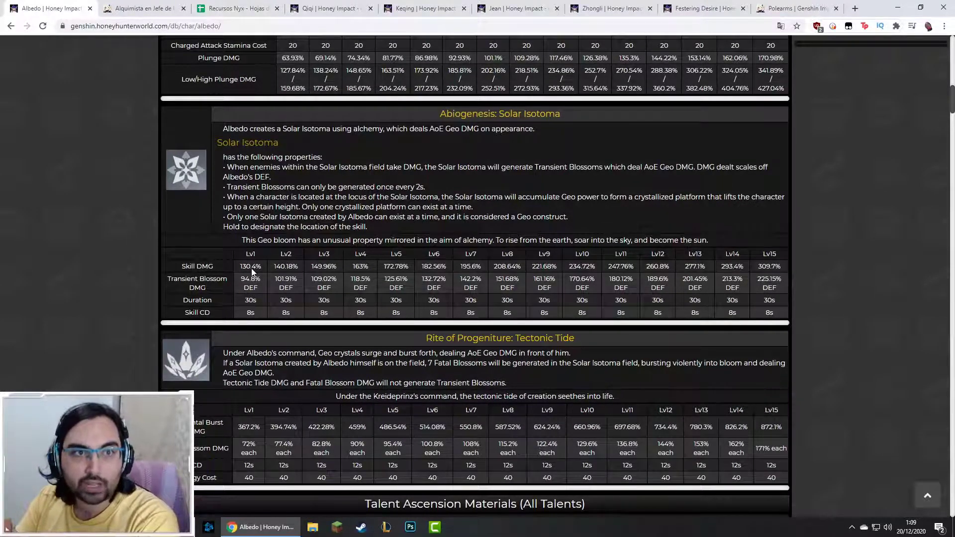
Step: Return to the Recursos Nyx sheet and read through the row 122 conclusion on building DEF over ATQ
{"action": "left_click", "coordinate": [234, 8]}
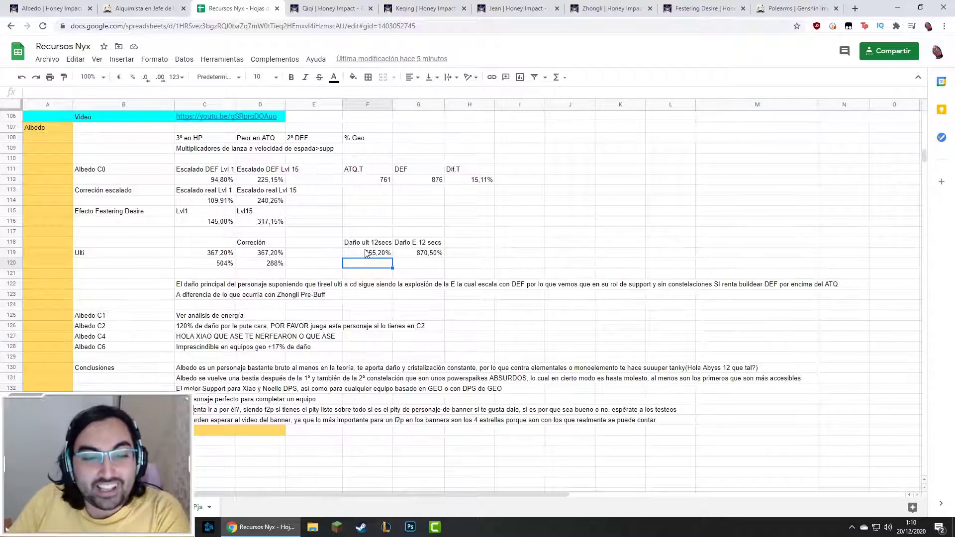
{"action": "key", "text": "Down"}
{"action": "key", "text": "Down"}
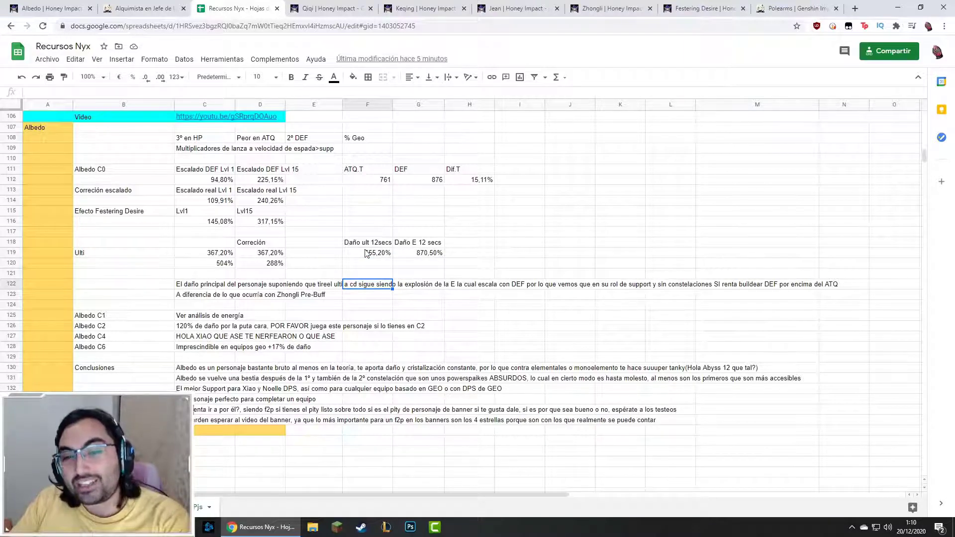
{"action": "key", "text": "Right"}
{"action": "key", "text": "Right"}
{"action": "key", "text": "Right"}
{"action": "key", "text": "Left"}
{"action": "key", "text": "Left"}
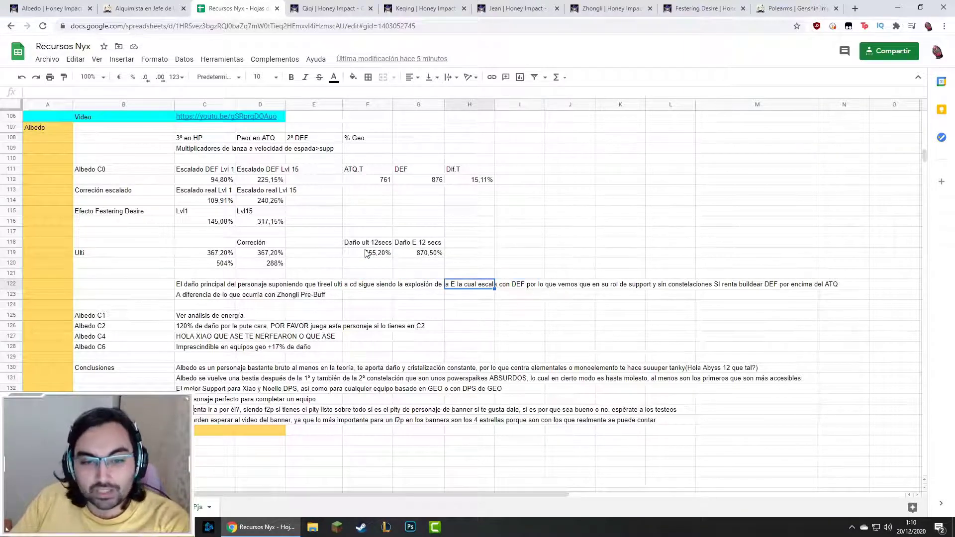
{"action": "key", "text": "Right"}
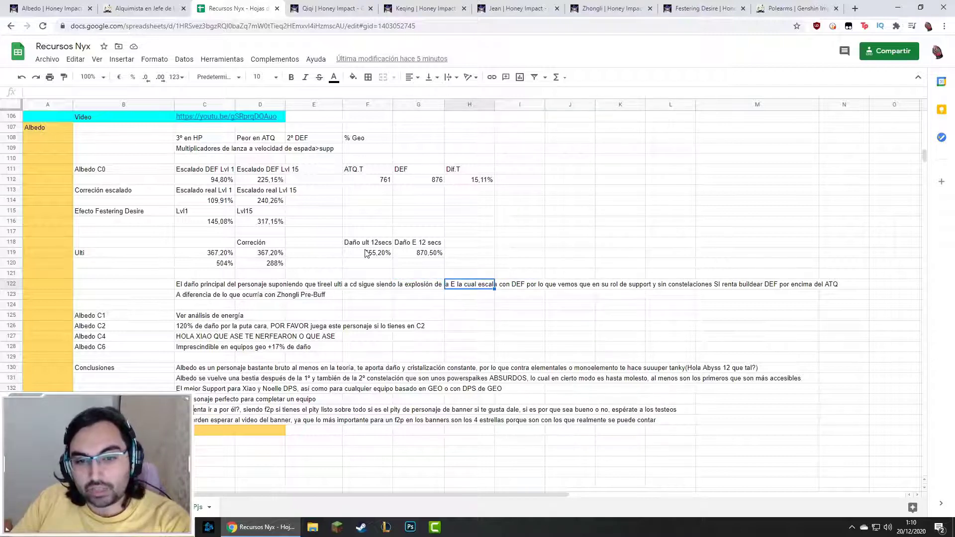
{"action": "key", "text": "Right"}
{"action": "key", "text": "Right"}
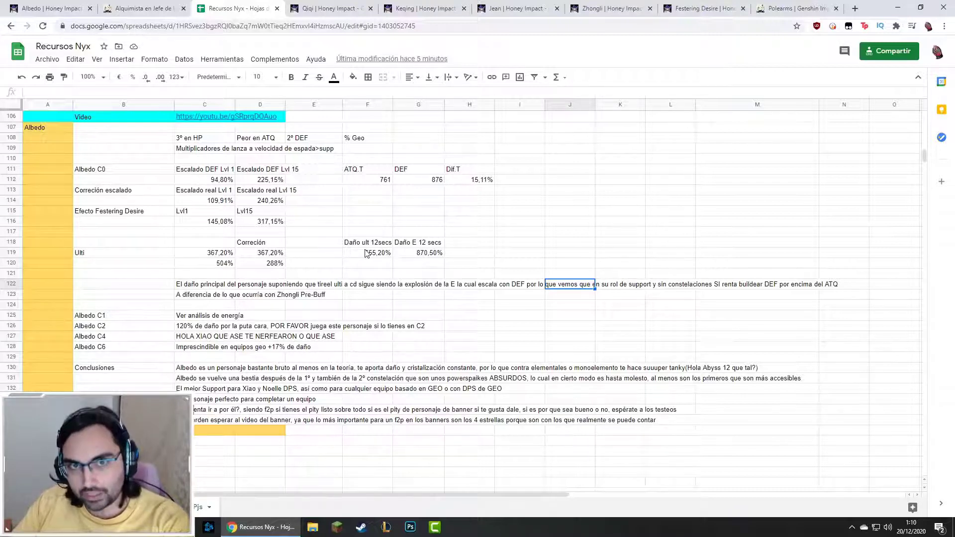
{"action": "key", "text": "Left"}
{"action": "key", "text": "Left"}
{"action": "key", "text": "Left"}
{"action": "key", "text": "Left"}
{"action": "key", "text": "Left"}
{"action": "key", "text": "Left"}
{"action": "key", "text": "Left"}
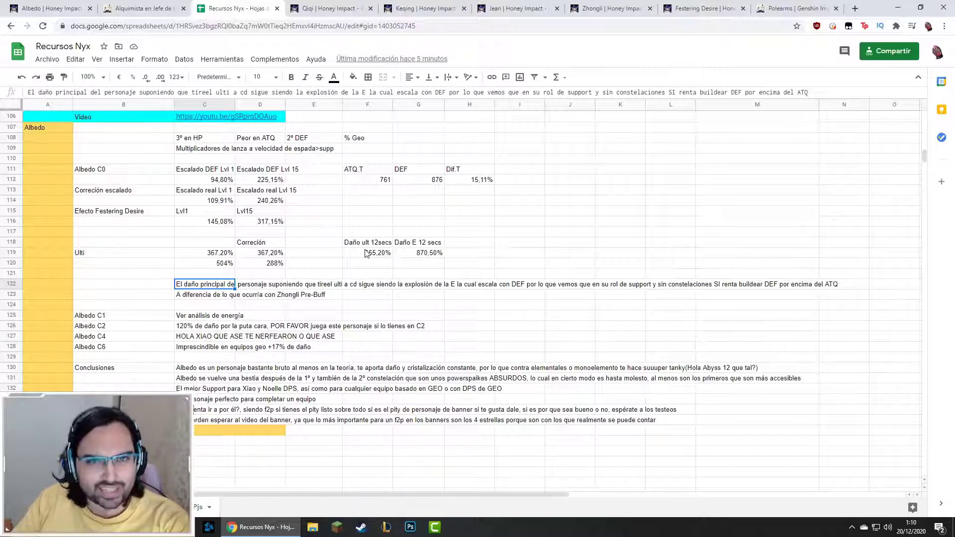
Step: Compare the Zhongli Pre-Buff note in C123 with the conclusion in C122
{"action": "key", "text": "Down"}
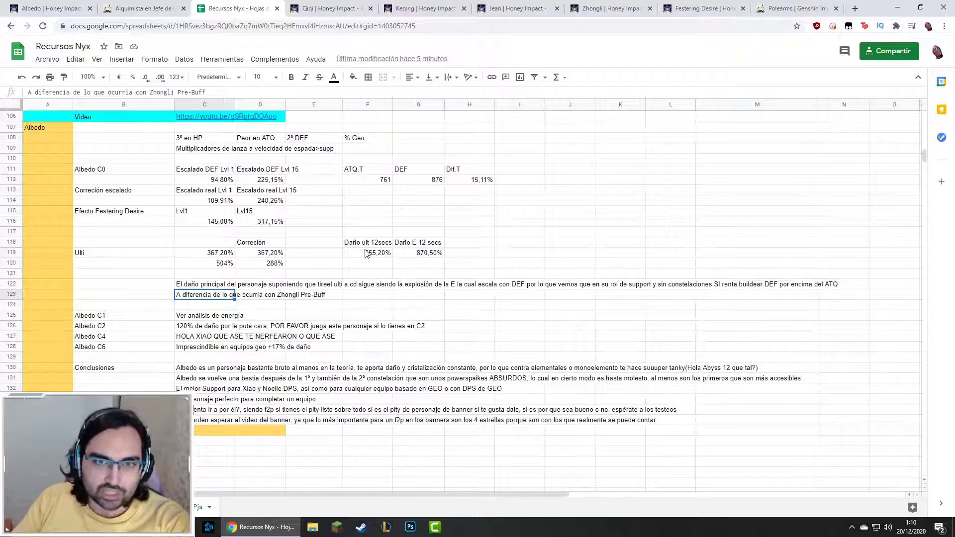
{"action": "key", "text": "Up"}
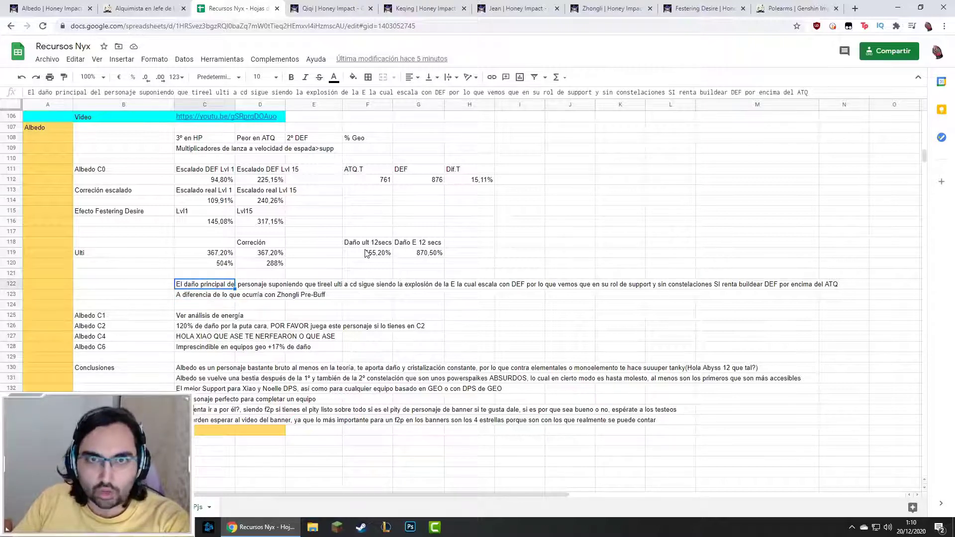
{"action": "key", "text": "Down"}
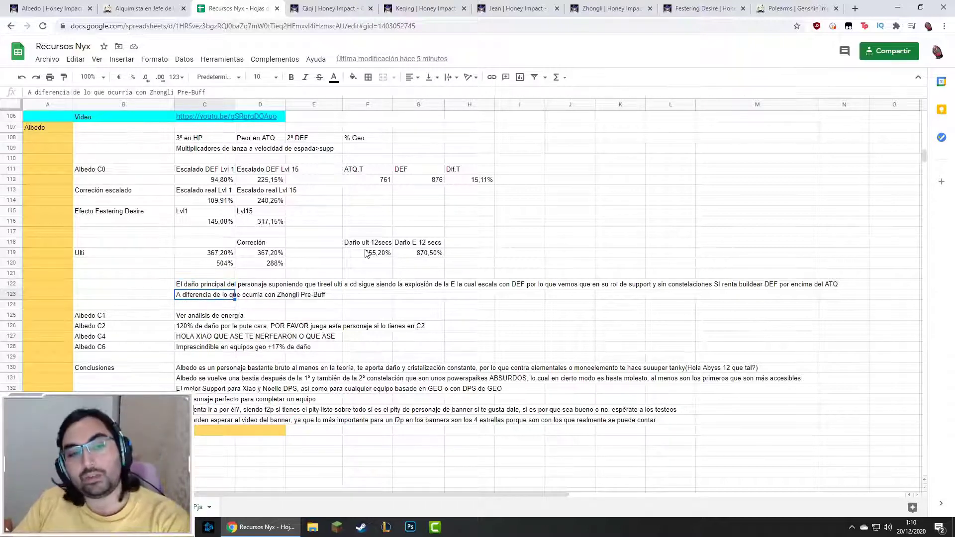
Step: Check the Albedo C1 note in C125 and switch to the energy analysis sheet
{"action": "key", "text": "Down"}
{"action": "key", "text": "Down"}
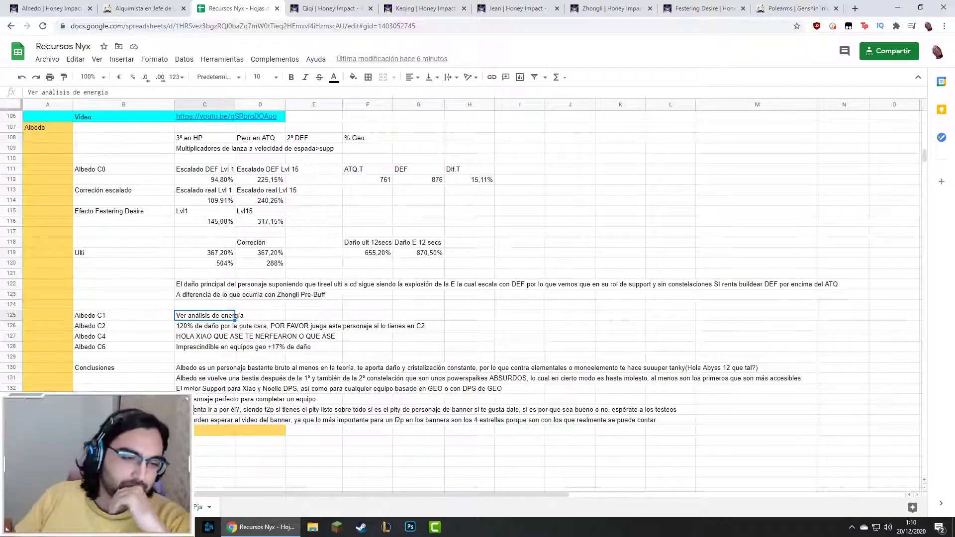
{"action": "key", "text": "ctrl+shift+Page_Up"}
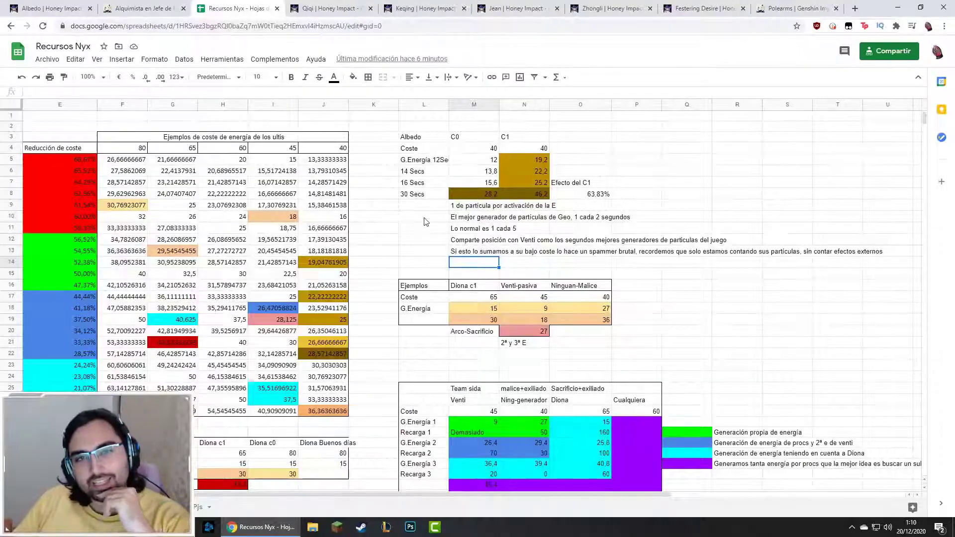
Step: Check Albedo's constellations on his Honey Impact page, and return to the C0 Coste cell in the energy sheet's Albedo table
{"action": "left_click", "coordinate": [73, 4]}
{"action": "scroll", "coordinate": [251, 249], "scroll_direction": "down", "scroll_amount": 15}
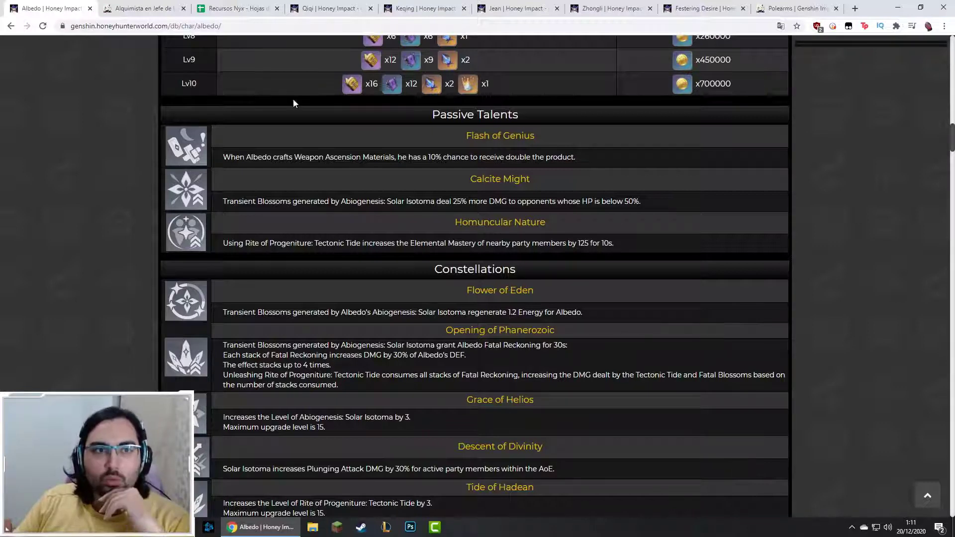
{"action": "left_click", "coordinate": [253, 7]}
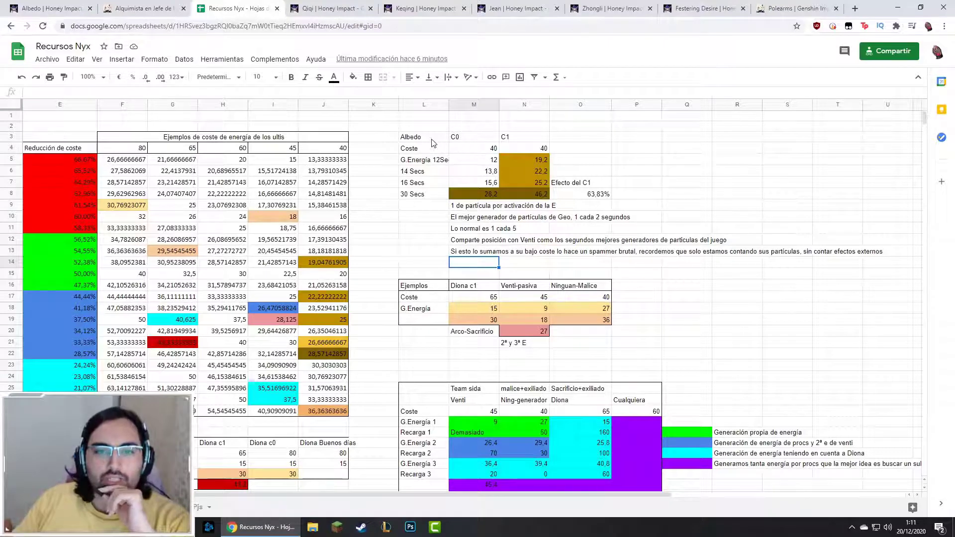
{"action": "left_click", "coordinate": [484, 149]}
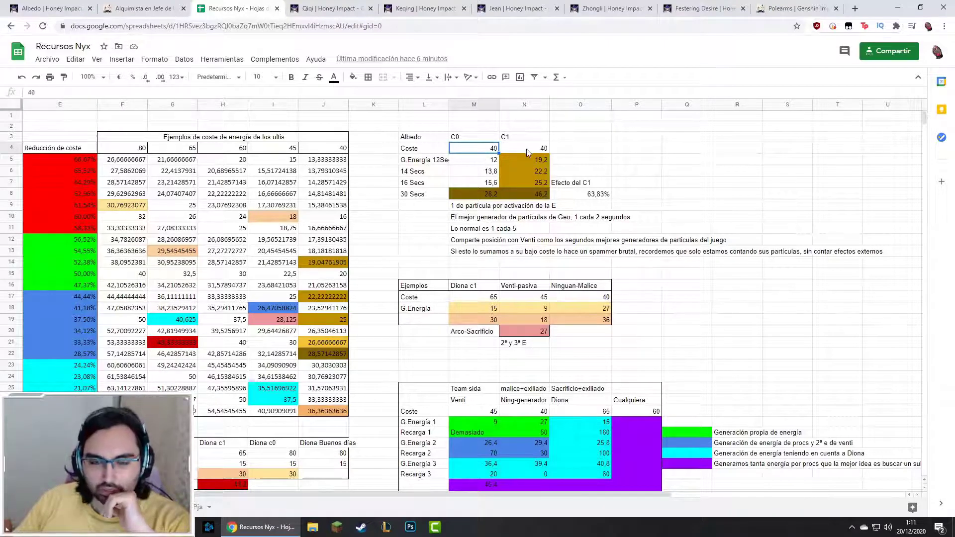
Step: Add an outer border around the Albedo energy table in L3:N8
{"action": "left_click_drag", "start_coordinate": [428, 139], "coordinate": [527, 194]}
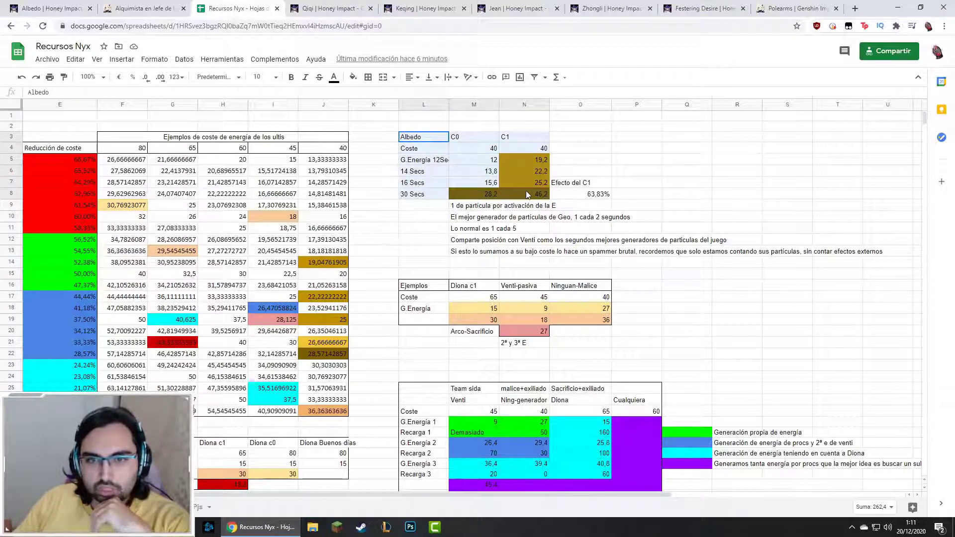
{"action": "left_click", "coordinate": [368, 77]}
{"action": "left_click", "coordinate": [423, 97]}
{"action": "left_click", "coordinate": [406, 243]}
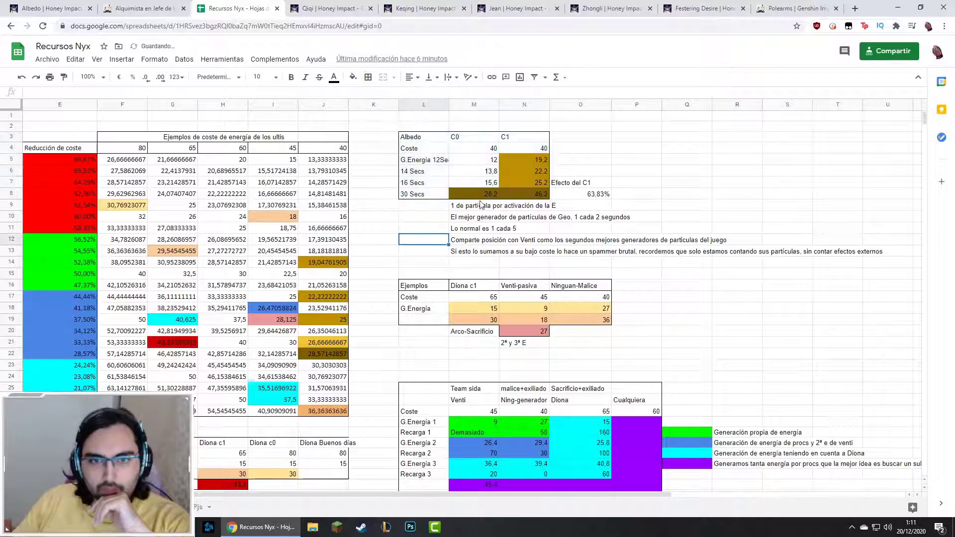
Step: Add an outer border around the Albedo table's C0 and C1 values in M4:N8
{"action": "left_click_drag", "start_coordinate": [474, 148], "coordinate": [530, 194]}
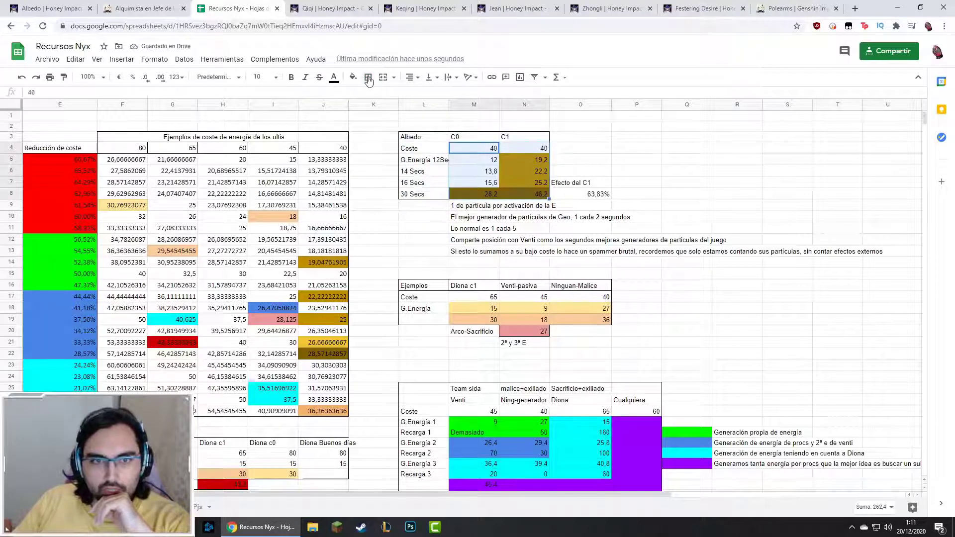
{"action": "left_click", "coordinate": [368, 77]}
{"action": "left_click", "coordinate": [424, 99]}
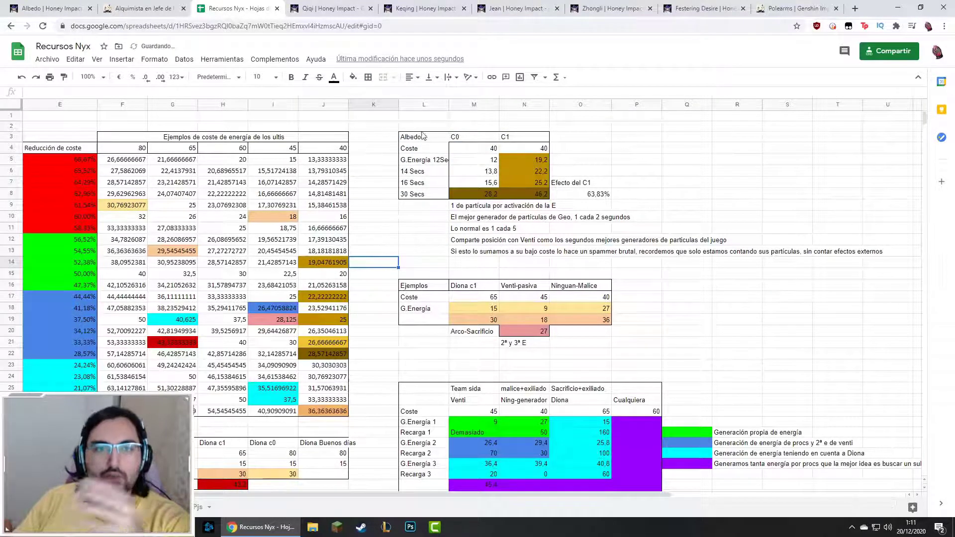
Step: Add an outer border around the Albedo header cell L3
{"action": "left_click", "coordinate": [441, 137]}
{"action": "left_click", "coordinate": [369, 77]}
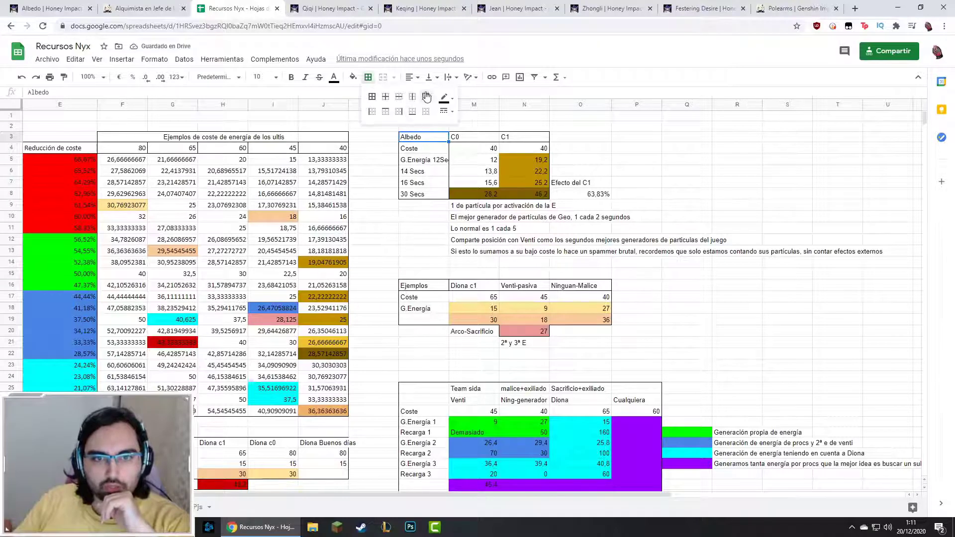
{"action": "left_click", "coordinate": [427, 97]}
{"action": "left_click", "coordinate": [395, 243]}
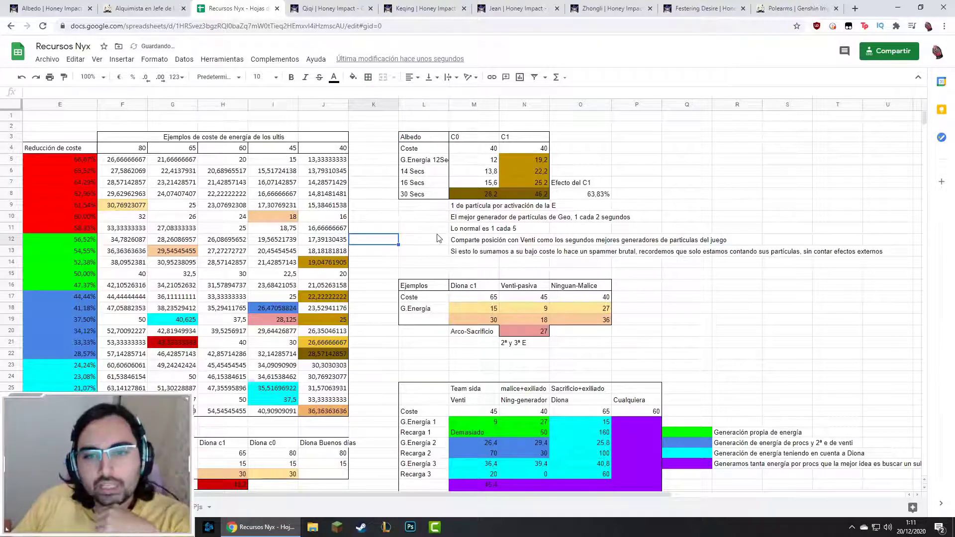
Step: Compare Albedo's C0 energy generation over 12 seconds in M5 with the 40-cost column of the ultimate cost table
{"action": "left_click", "coordinate": [470, 161]}
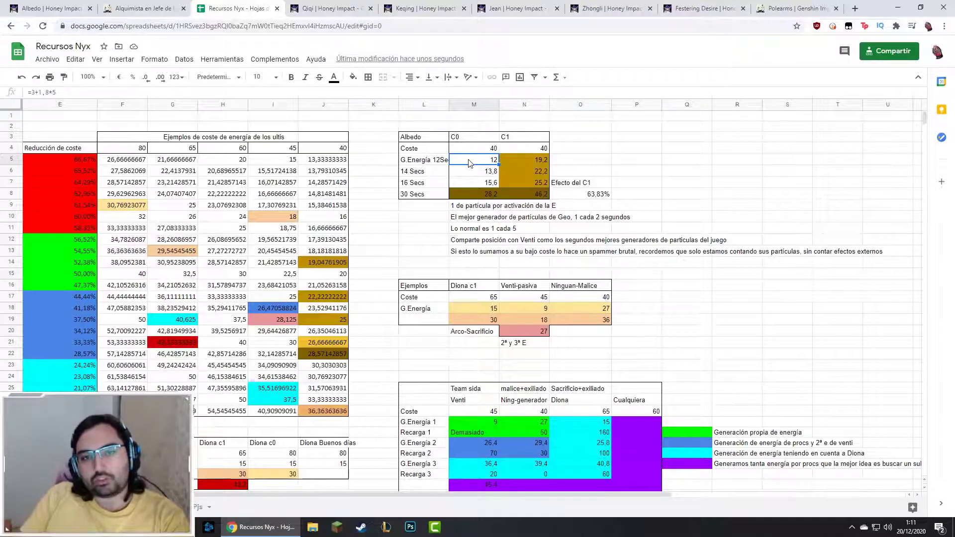
{"action": "key", "text": "Left"}
{"action": "key", "text": "Left"}
{"action": "key", "text": "Left"}
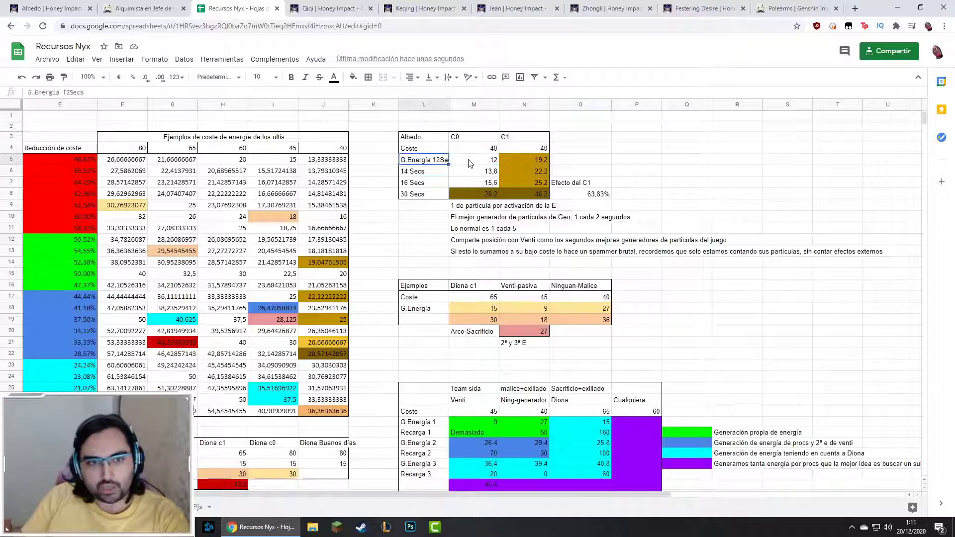
{"action": "key", "text": "Up"}
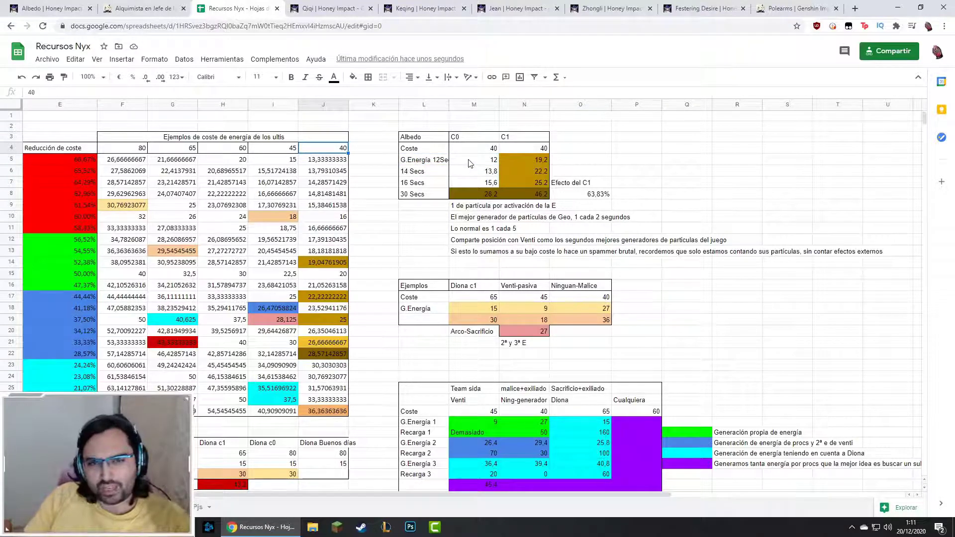
{"action": "key", "text": "Down"}
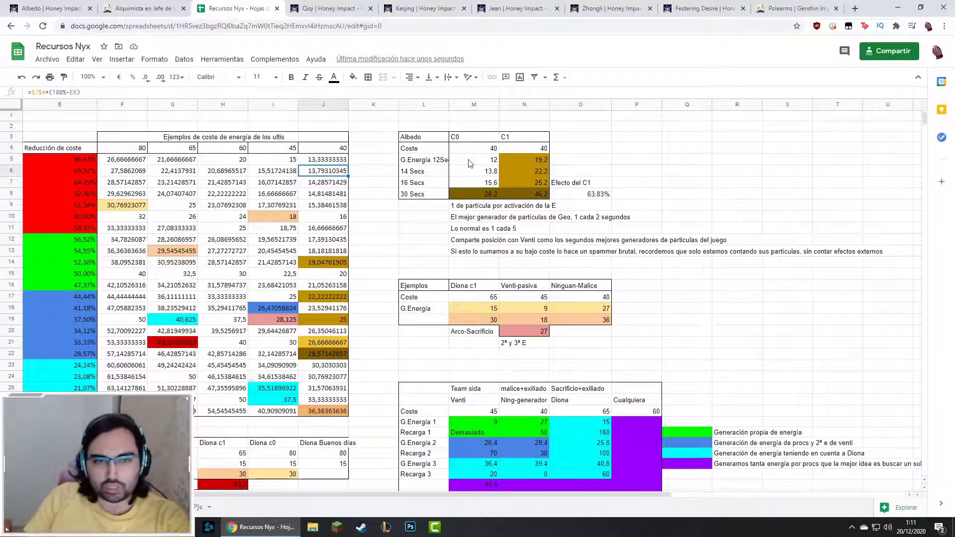
{"action": "key", "text": "Right"}
{"action": "key", "text": "Right"}
{"action": "key", "text": "Right"}
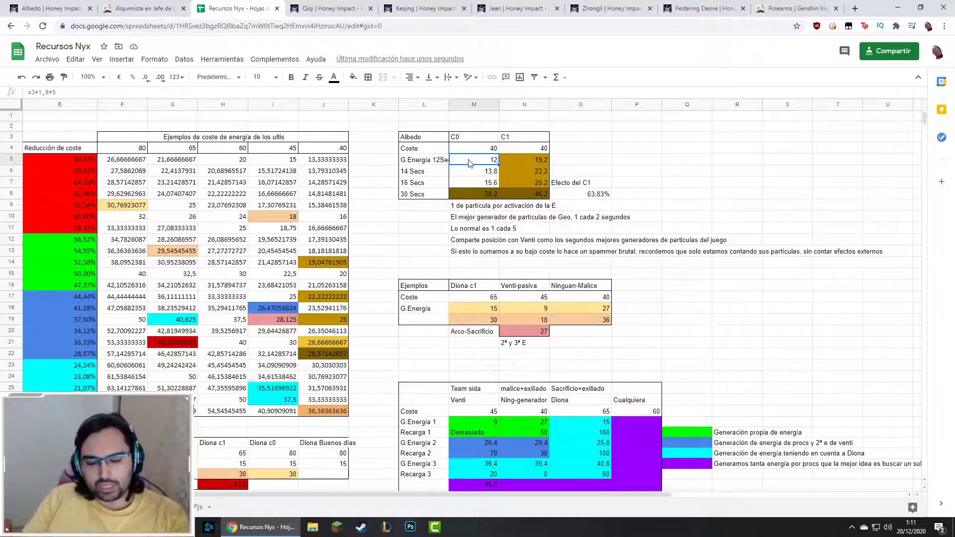
Step: Compare Albedo's C0 energy generation over 30 seconds in M8 with the matching reduced ultimate cost in J22
{"action": "key", "text": "Down"}
{"action": "key", "text": "Down"}
{"action": "key", "text": "Down"}
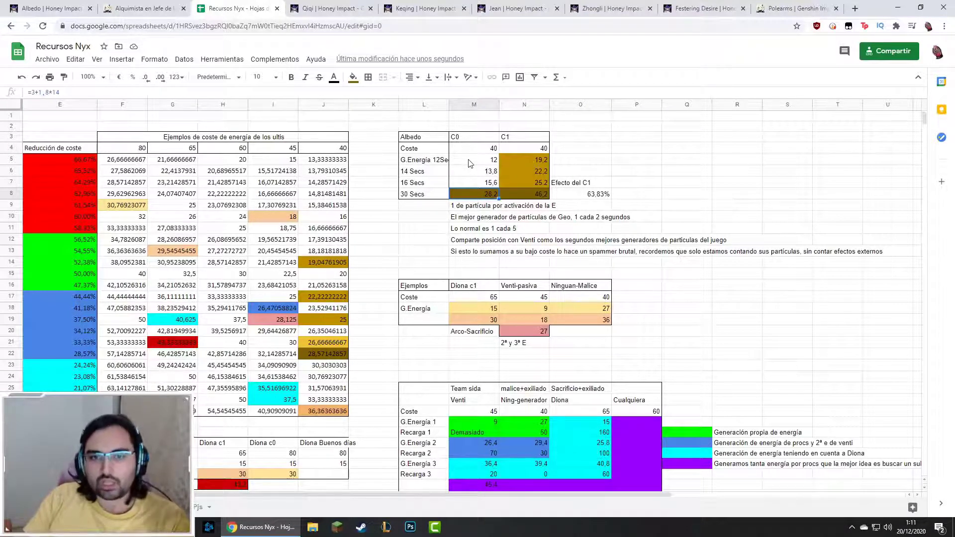
{"action": "key", "text": "Left"}
{"action": "key", "text": "Left"}
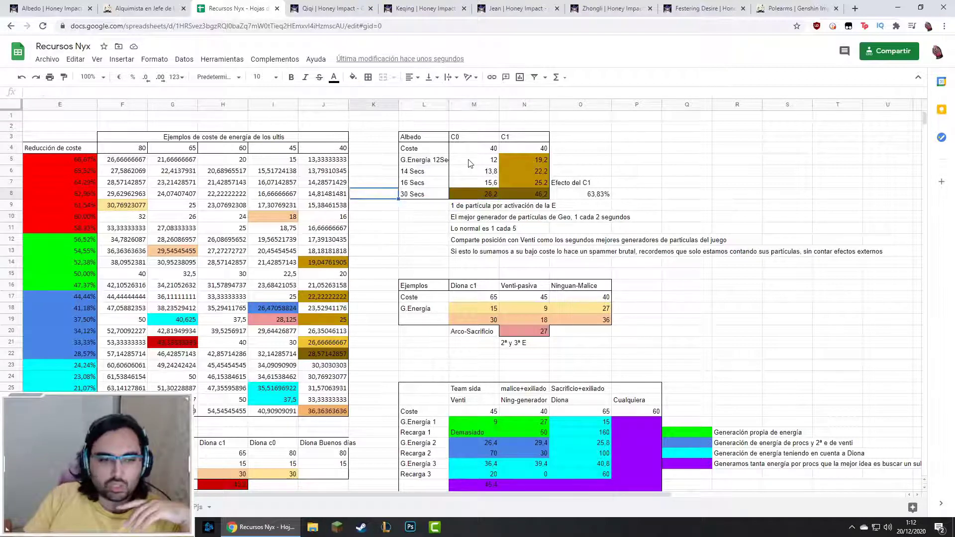
{"action": "key", "text": "Down"}
{"action": "key", "text": "Down"}
{"action": "key", "text": "Down"}
{"action": "key", "text": "Down"}
{"action": "key", "text": "Down"}
{"action": "key", "text": "Down"}
{"action": "key", "text": "Down"}
{"action": "key", "text": "Down"}
{"action": "key", "text": "Down"}
{"action": "key", "text": "Down"}
{"action": "key", "text": "Down"}
{"action": "key", "text": "Down"}
{"action": "key", "text": "Down"}
{"action": "key", "text": "Down"}
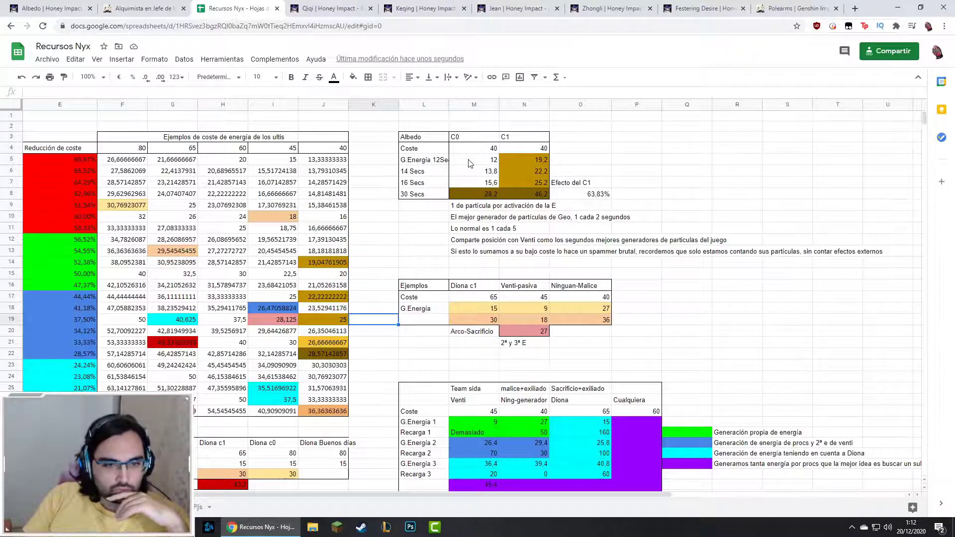
{"action": "key", "text": "Left"}
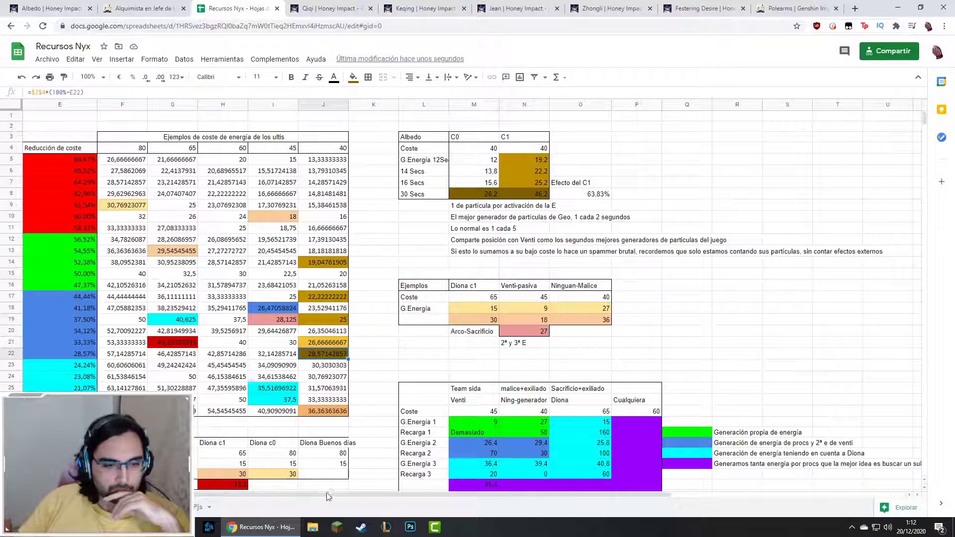
{"action": "left_click_drag", "start_coordinate": [329, 499], "coordinate": [359, 507]}
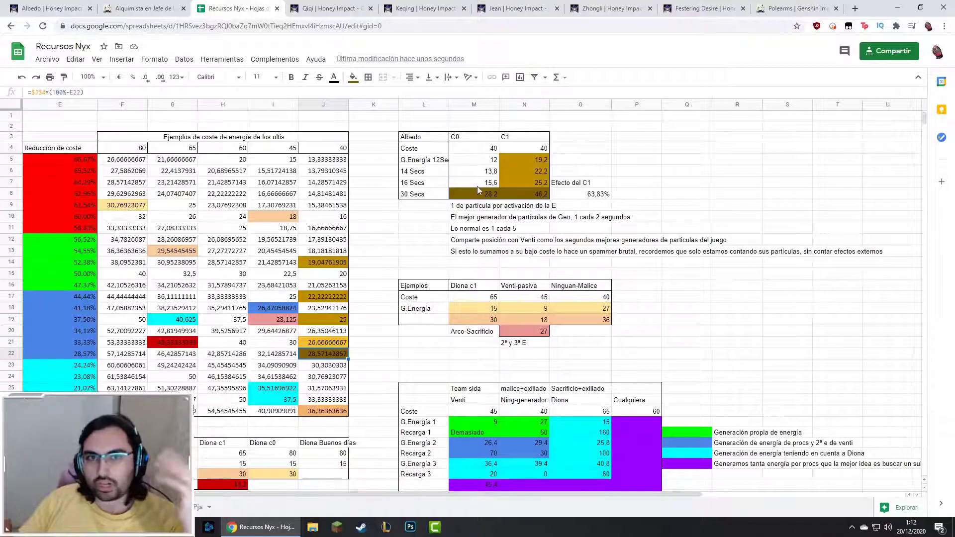
Step: Compare Albedo's C1 energy over 12 seconds in N5 with the reduced cost in J14, and select the C0 and C1 values in M5:N7
{"action": "left_click", "coordinate": [524, 148]}
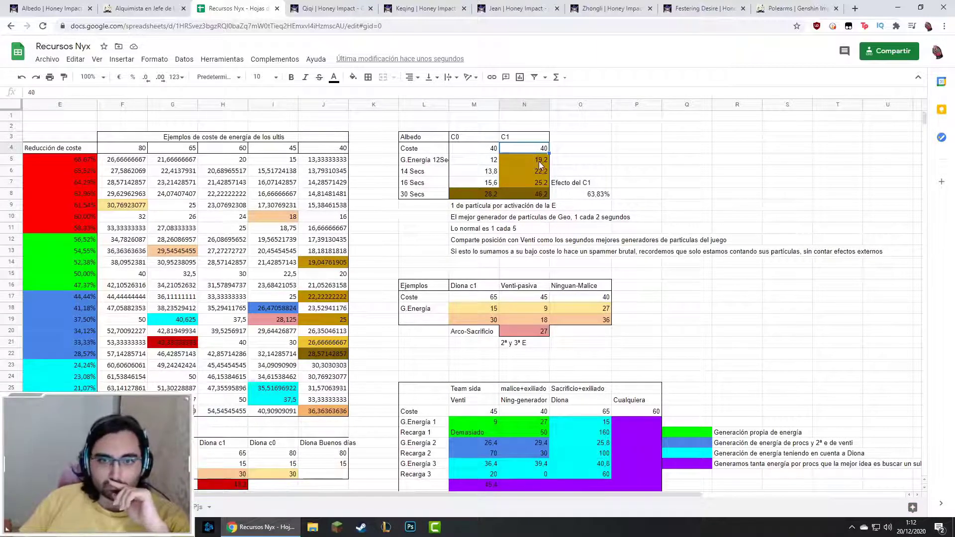
{"action": "left_click", "coordinate": [533, 159]}
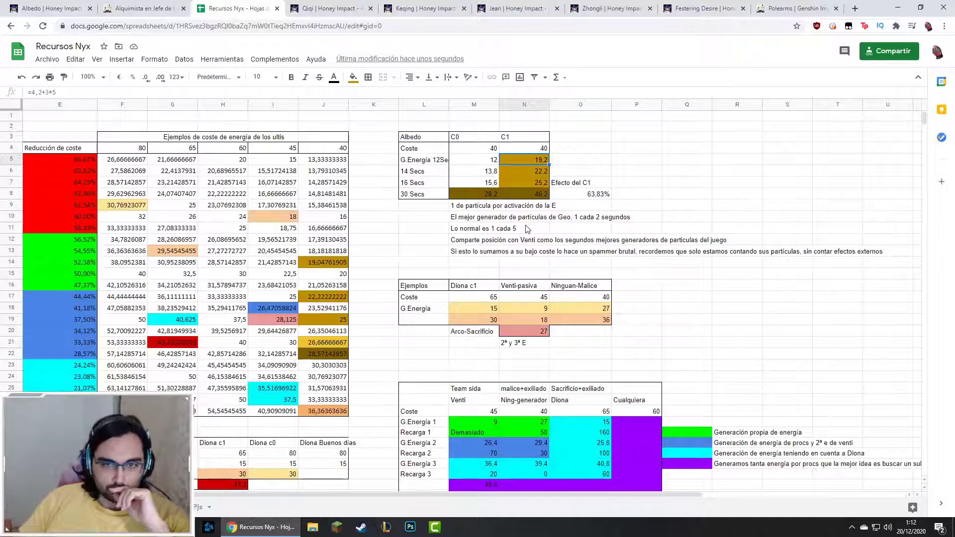
{"action": "left_click", "coordinate": [343, 263]}
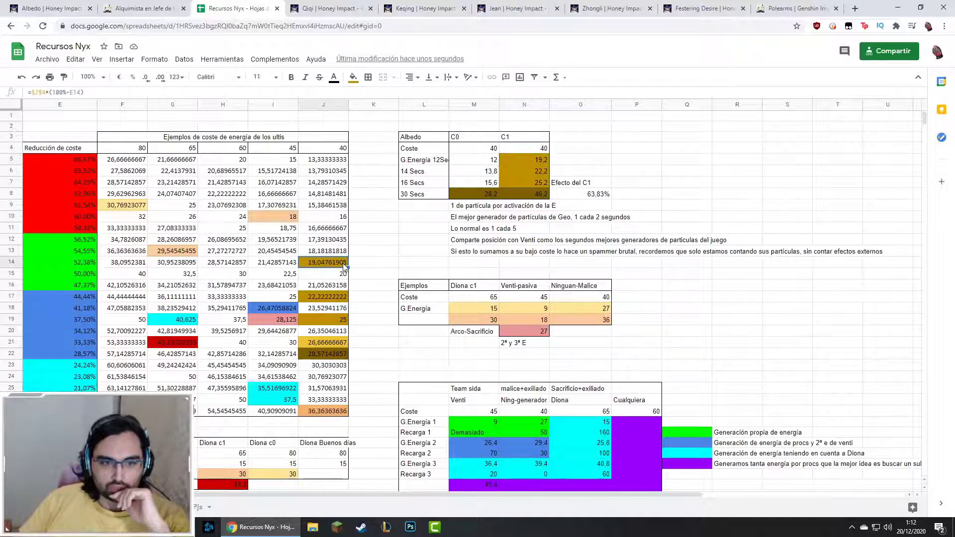
{"action": "left_click_drag", "start_coordinate": [381, 493], "coordinate": [319, 495]}
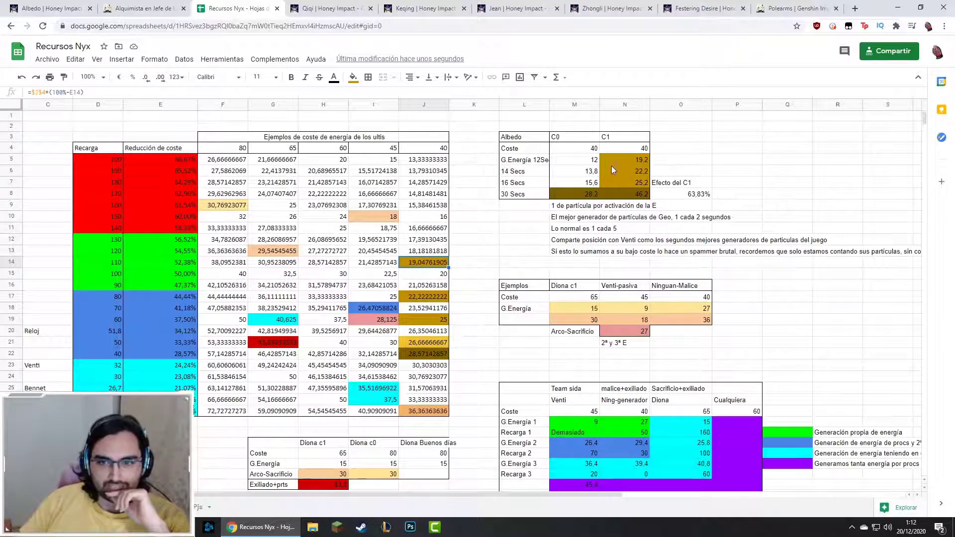
{"action": "left_click", "coordinate": [634, 160]}
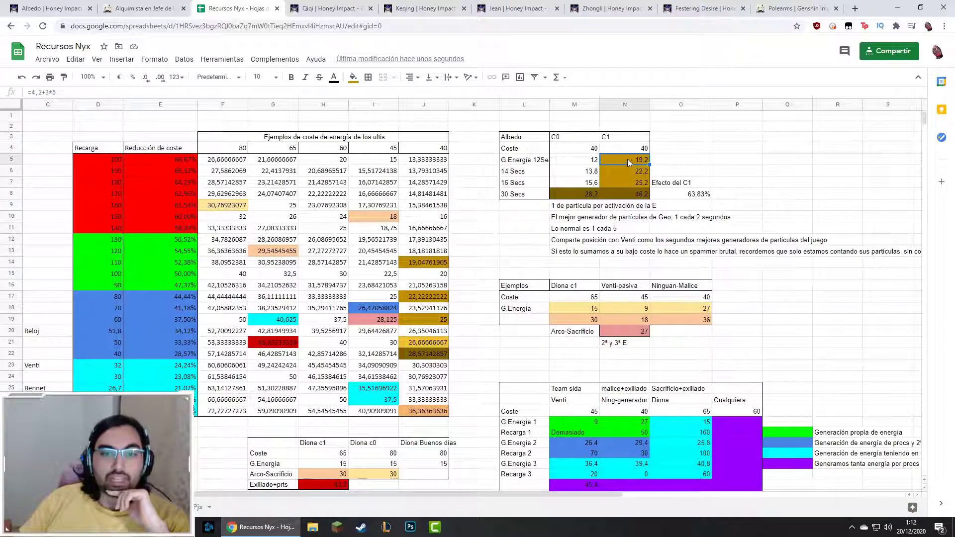
{"action": "left_click", "coordinate": [426, 264]}
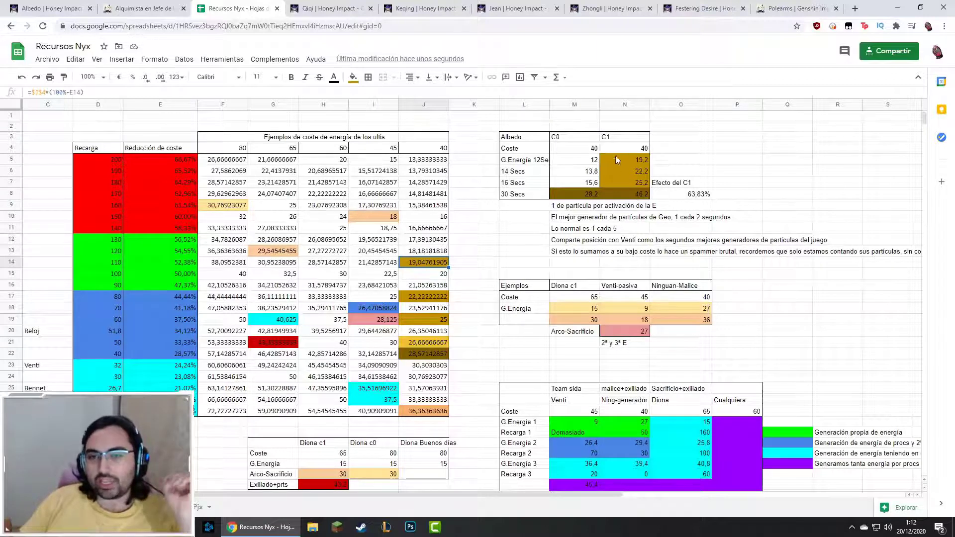
{"action": "left_click_drag", "start_coordinate": [614, 156], "coordinate": [582, 186]}
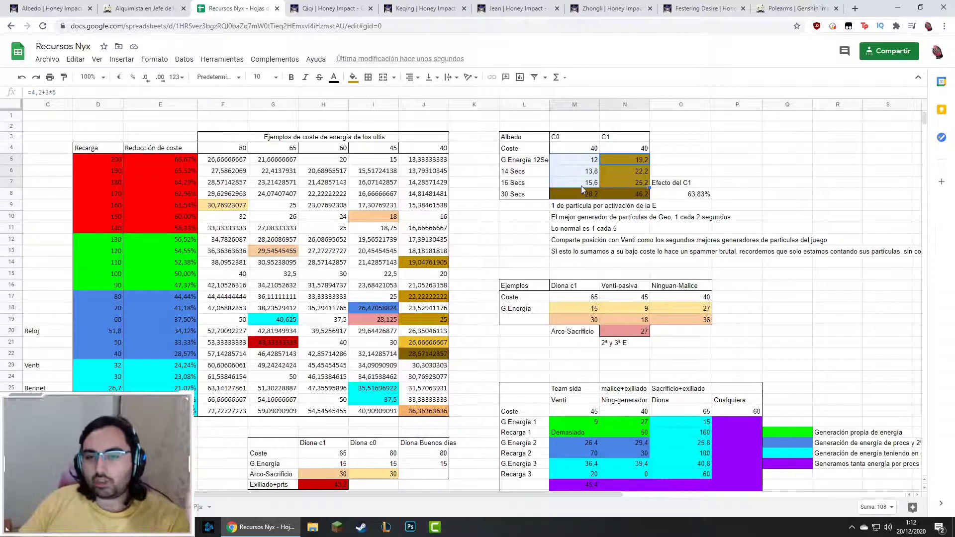
Step: Check Albedo's C1 energy over 30 seconds in N8 and the G.Energía value of Diona Buenos días in J32
{"action": "left_click", "coordinate": [636, 197]}
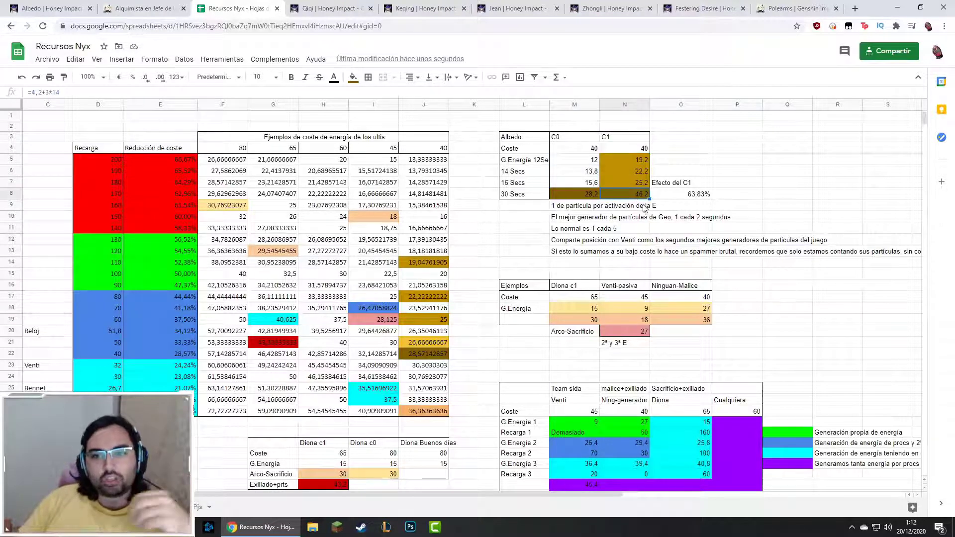
{"action": "scroll", "coordinate": [640, 197], "scroll_direction": "down", "scroll_amount": 2}
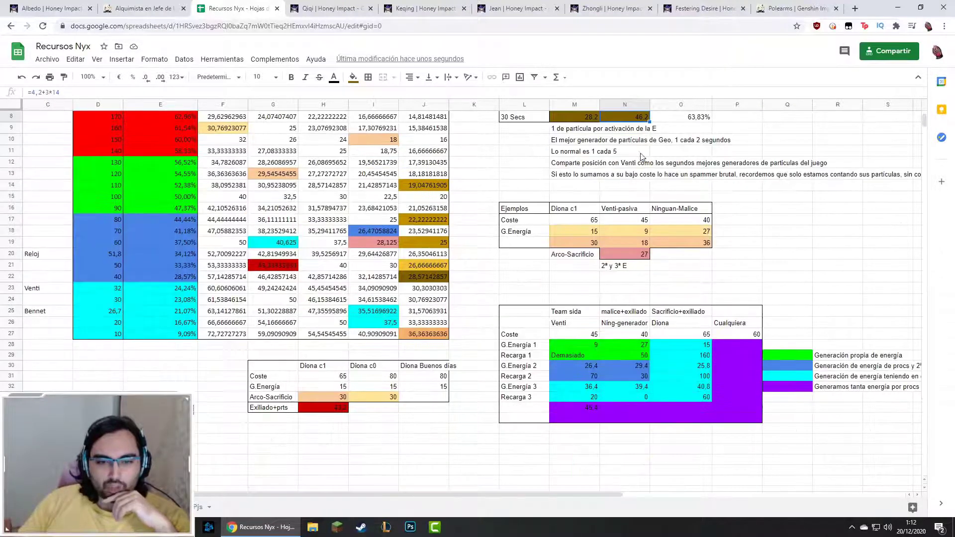
{"action": "left_click", "coordinate": [421, 429]}
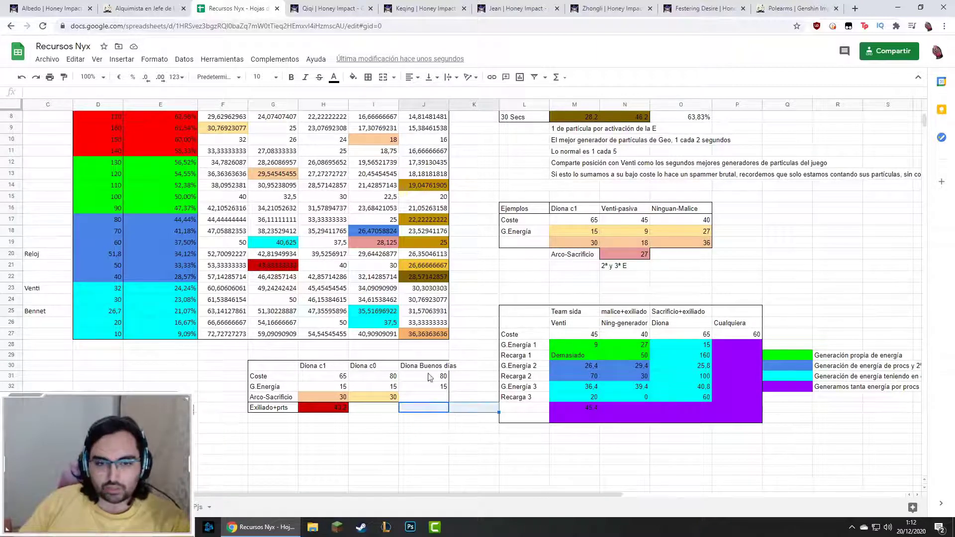
{"action": "left_click_drag", "start_coordinate": [414, 388], "coordinate": [461, 392]}
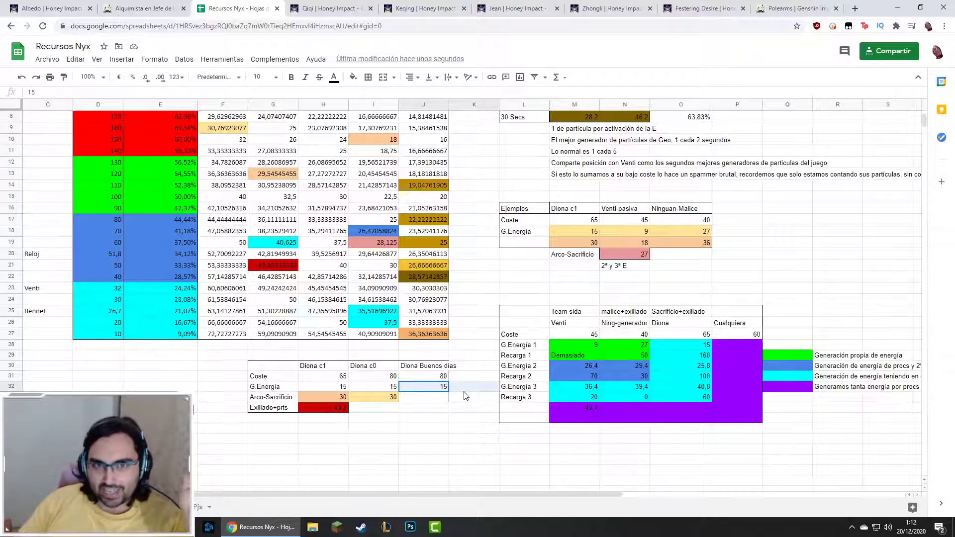
{"action": "scroll", "coordinate": [490, 388], "scroll_direction": "up", "scroll_amount": 2}
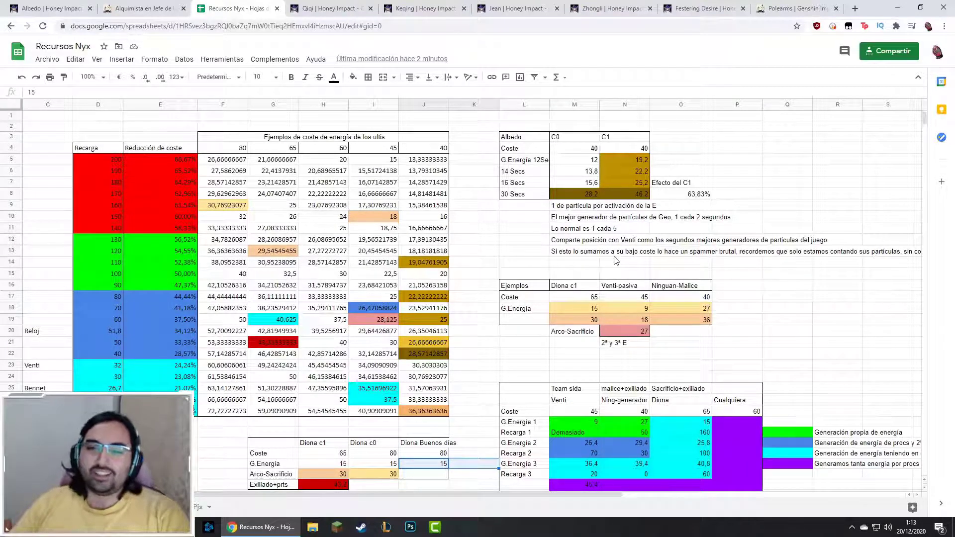
Step: Read through the notes on Albedo's particle generation in M9 to M13 below his energy table
{"action": "left_click", "coordinate": [567, 208]}
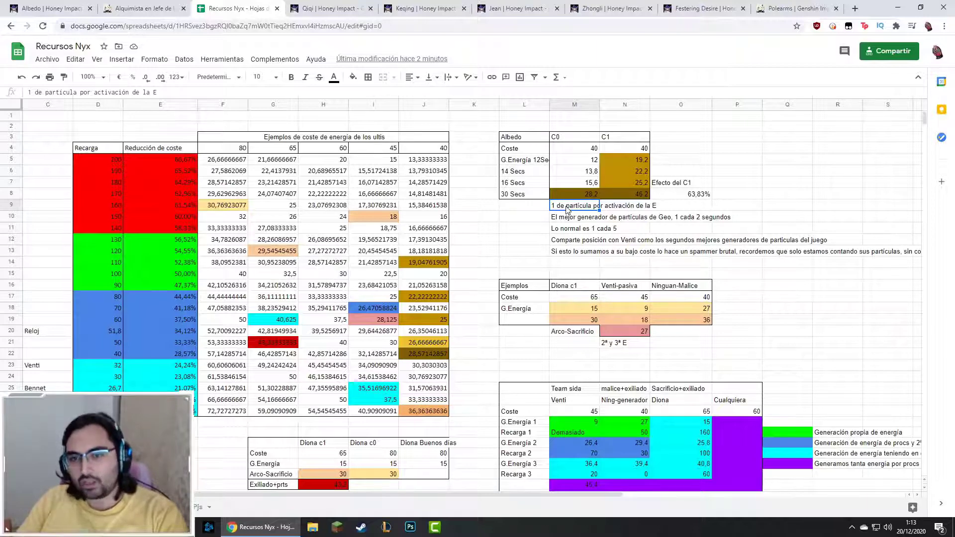
{"action": "key", "text": "Down"}
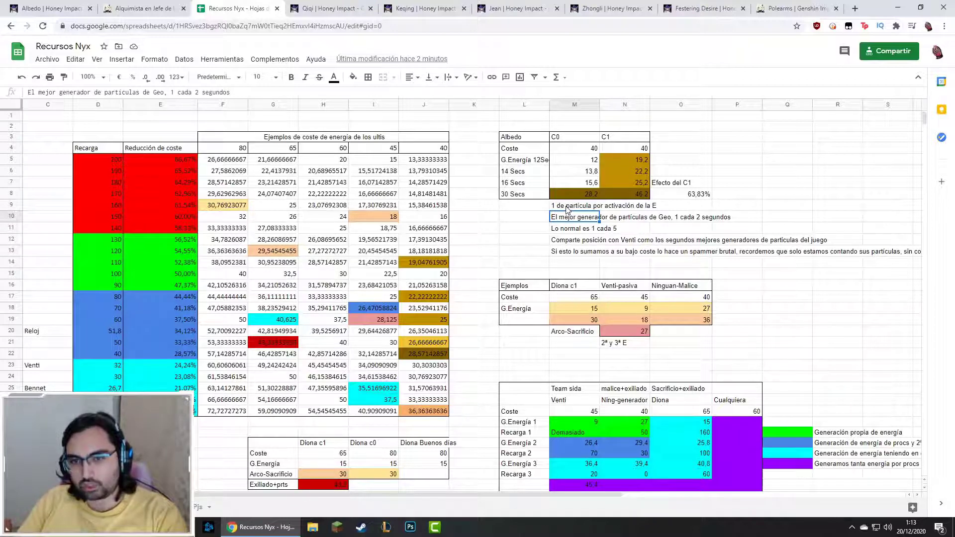
{"action": "key", "text": "Down"}
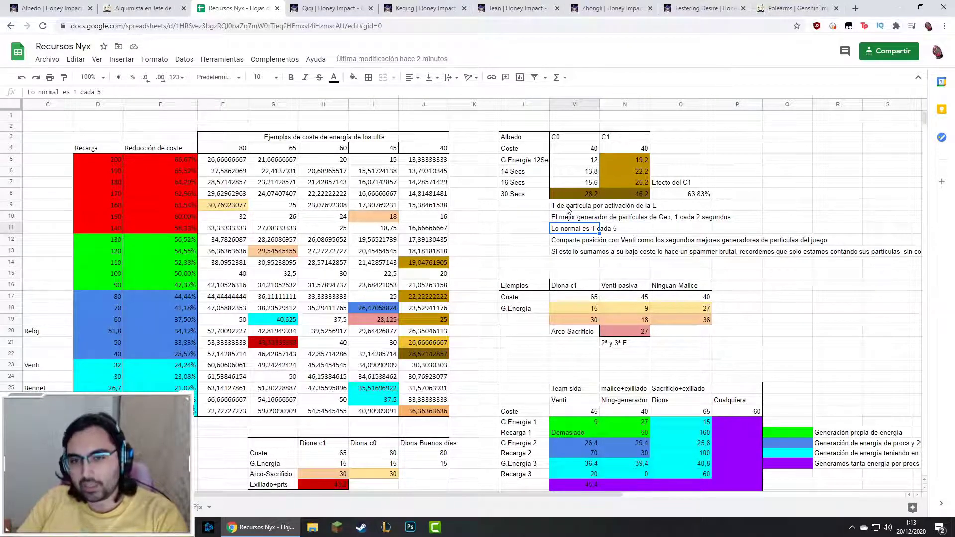
{"action": "key", "text": "Down"}
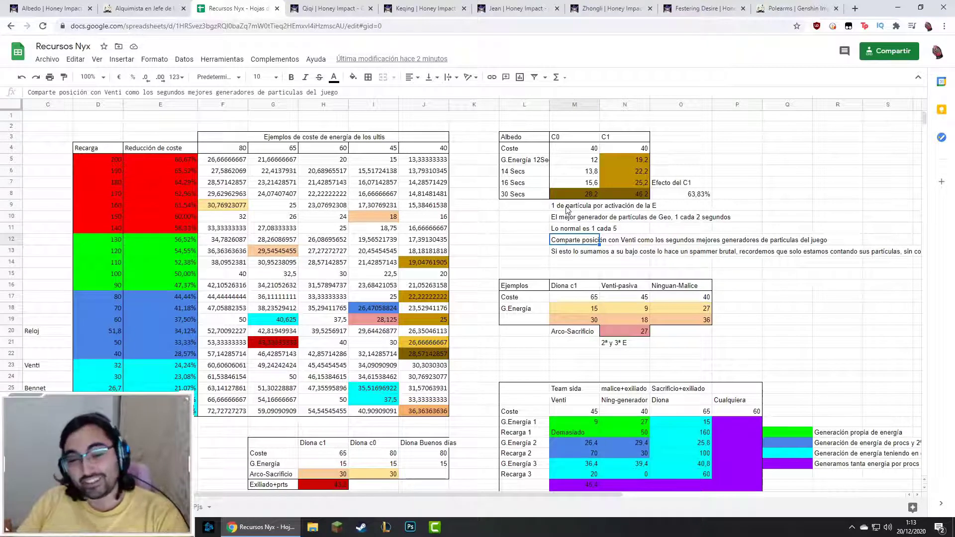
{"action": "key", "text": "Down"}
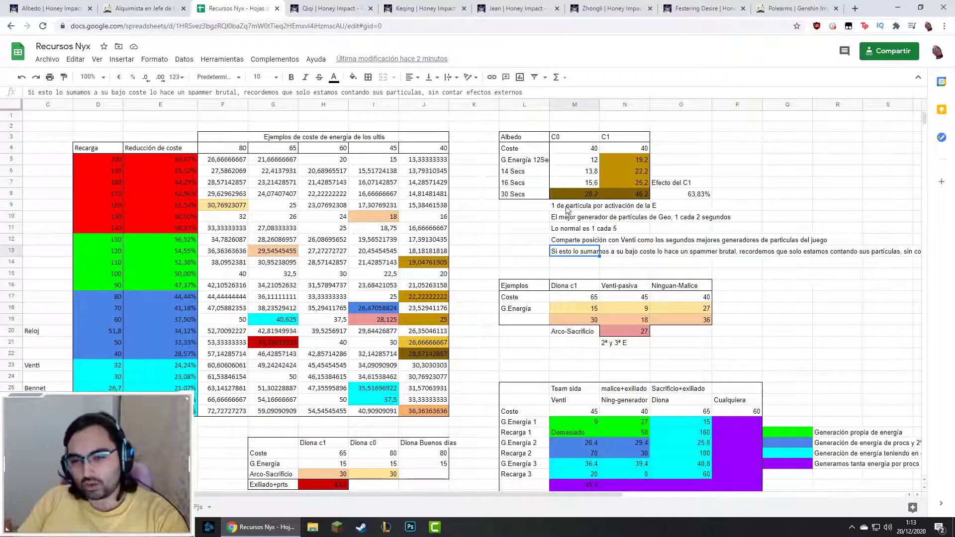
{"action": "key", "text": "Right"}
{"action": "key", "text": "Right"}
{"action": "key", "text": "Right"}
{"action": "key", "text": "Left"}
{"action": "key", "text": "Left"}
{"action": "key", "text": "Left"}
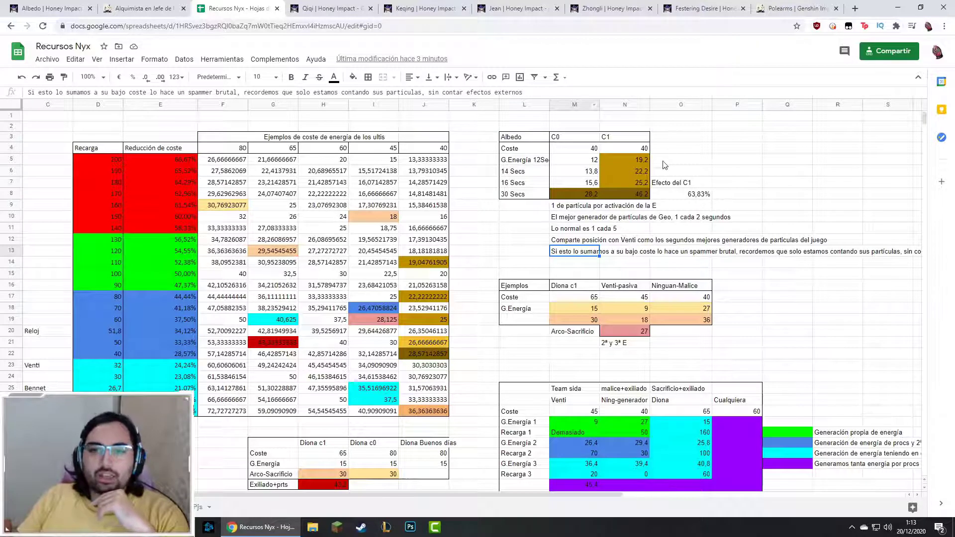
Step: Recheck Albedo's C1 energy in N5 and the Venti comparison note in M12, and return to the Albedo C1 note in the character sheet
{"action": "left_click", "coordinate": [628, 162]}
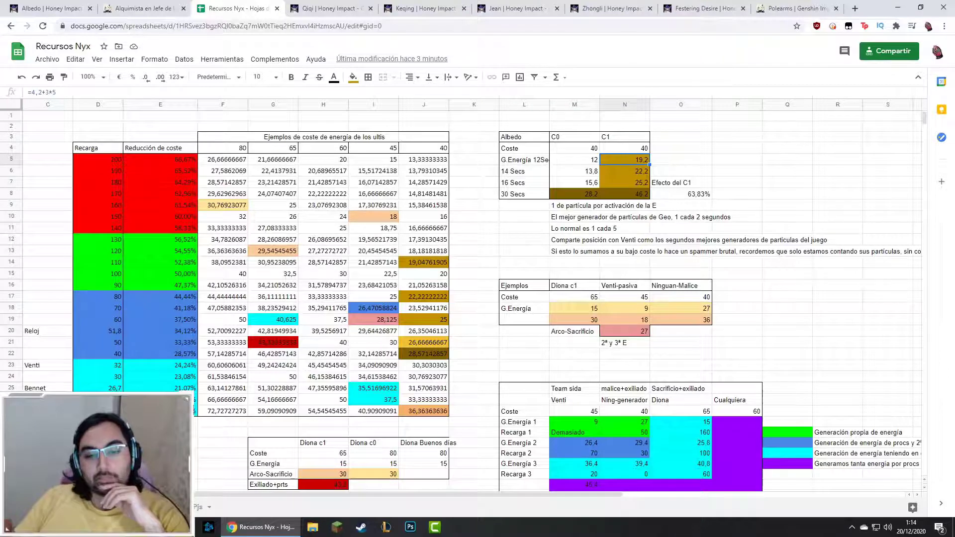
{"action": "left_click_drag", "start_coordinate": [501, 502], "coordinate": [561, 503]}
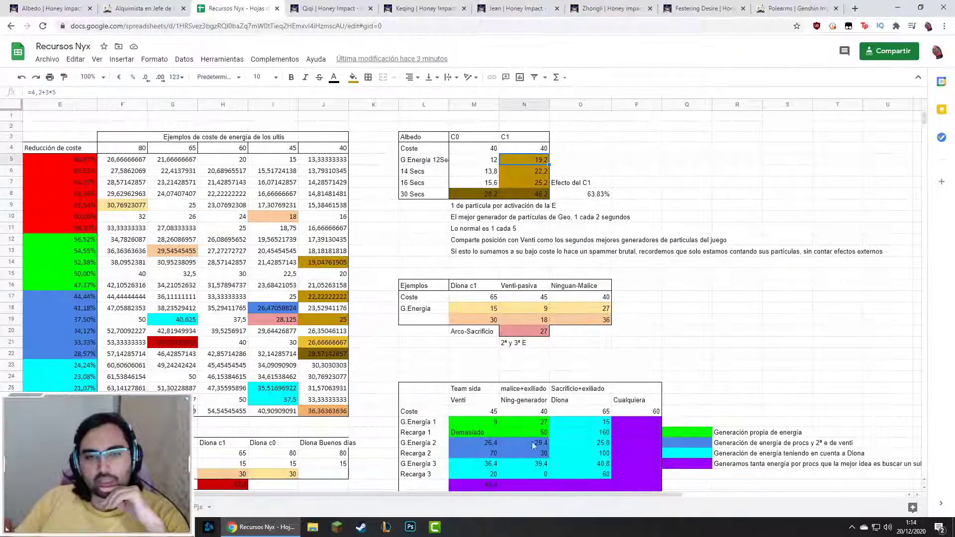
{"action": "left_click", "coordinate": [483, 243]}
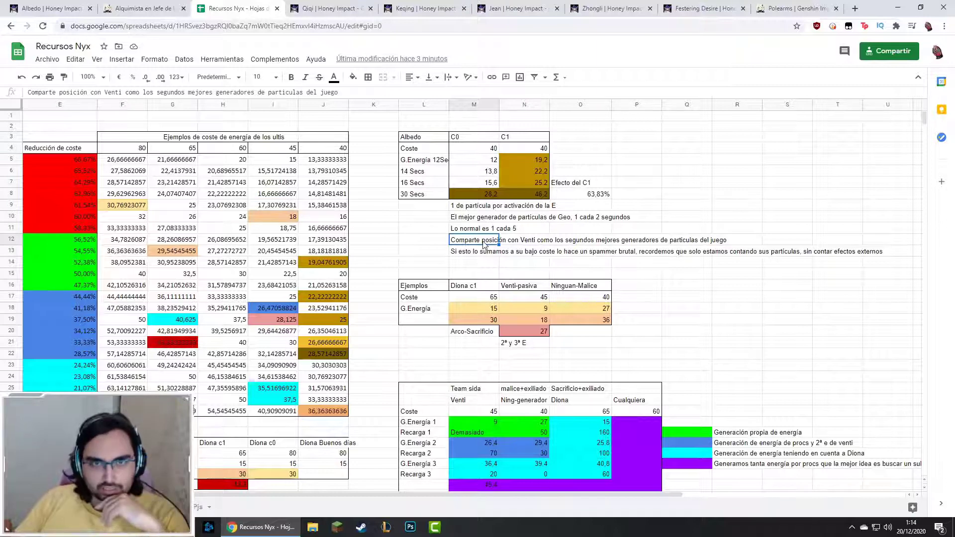
{"action": "left_click", "coordinate": [433, 139]}
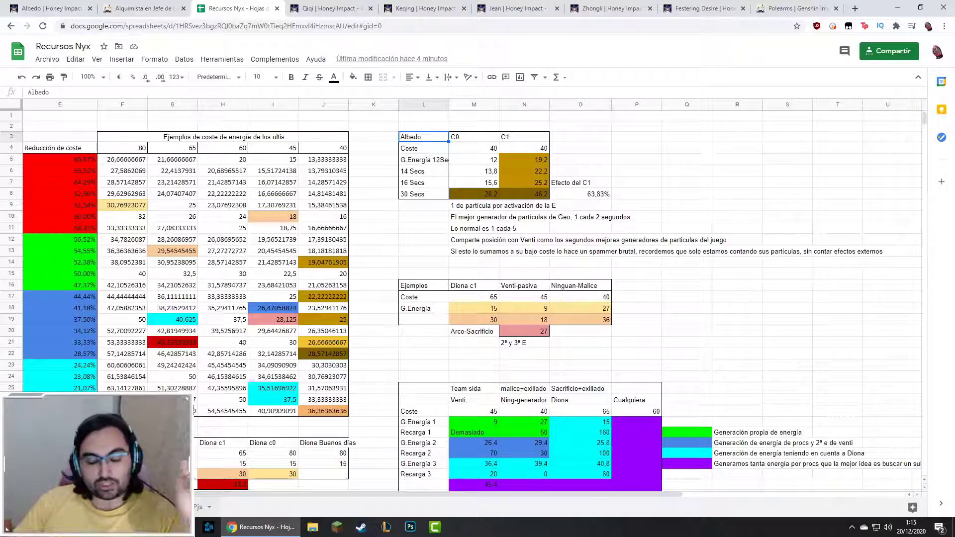
{"action": "key", "text": "alt+Left"}
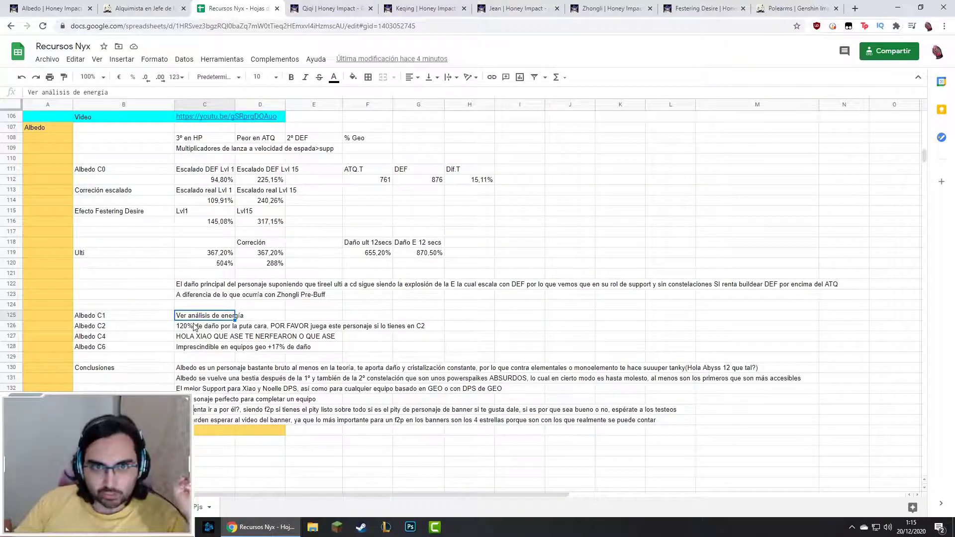
Step: Look up Albedo's C2, Opening of Phanerozoic, on his Honey Impact page and compare it with the Solar Isotoma talent and its multipliers
{"action": "left_click", "coordinate": [106, 329]}
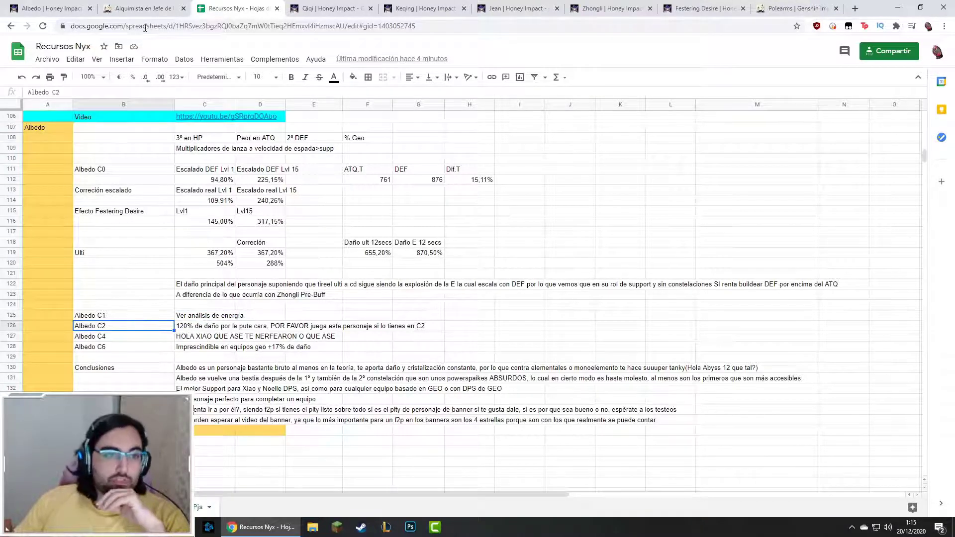
{"action": "left_click", "coordinate": [66, 4]}
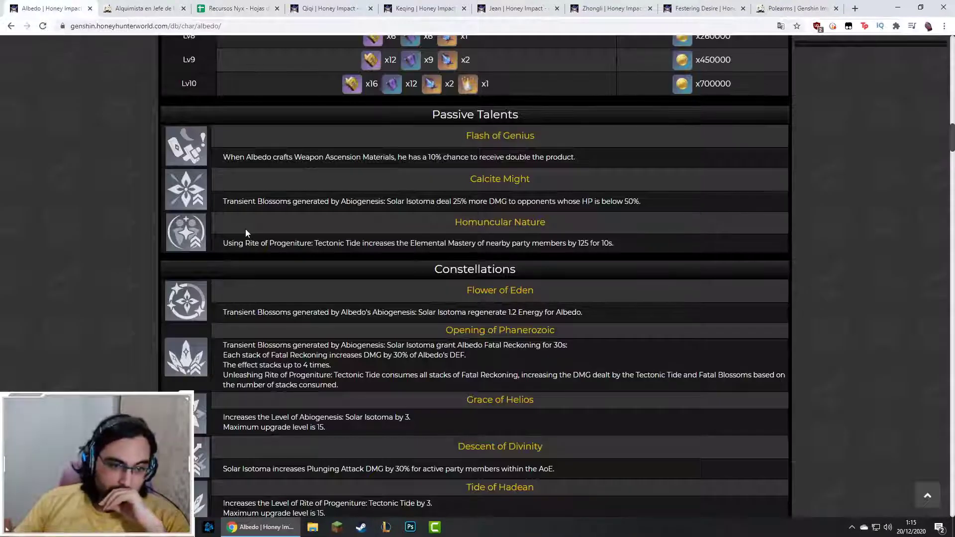
{"action": "scroll", "coordinate": [246, 229], "scroll_direction": "down", "scroll_amount": 2}
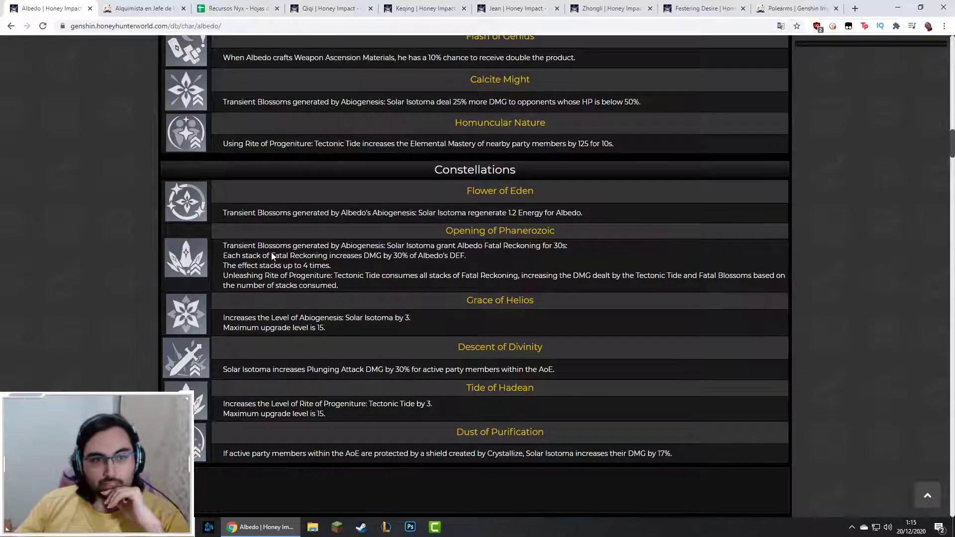
{"action": "scroll", "coordinate": [303, 326], "scroll_direction": "up", "scroll_amount": 1}
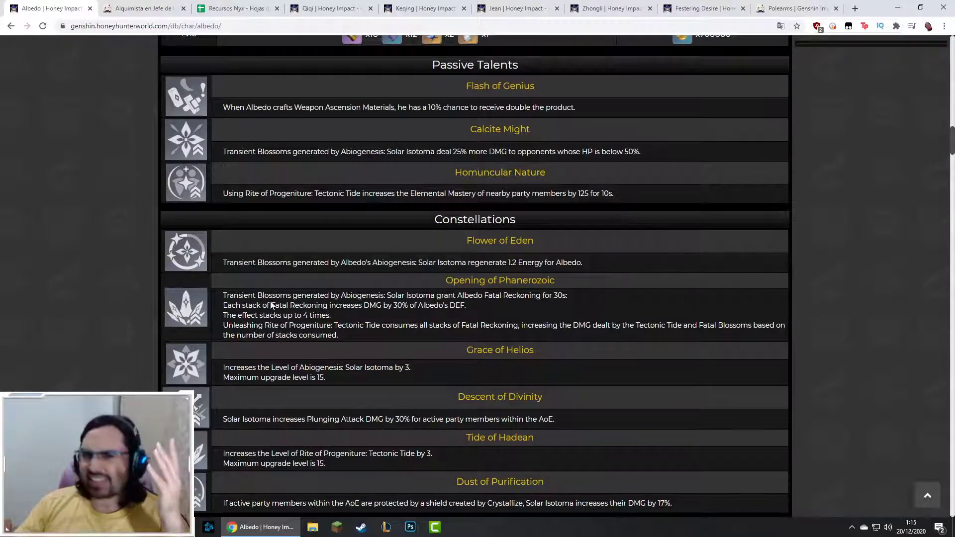
{"action": "scroll", "coordinate": [282, 307], "scroll_direction": "up", "scroll_amount": 15}
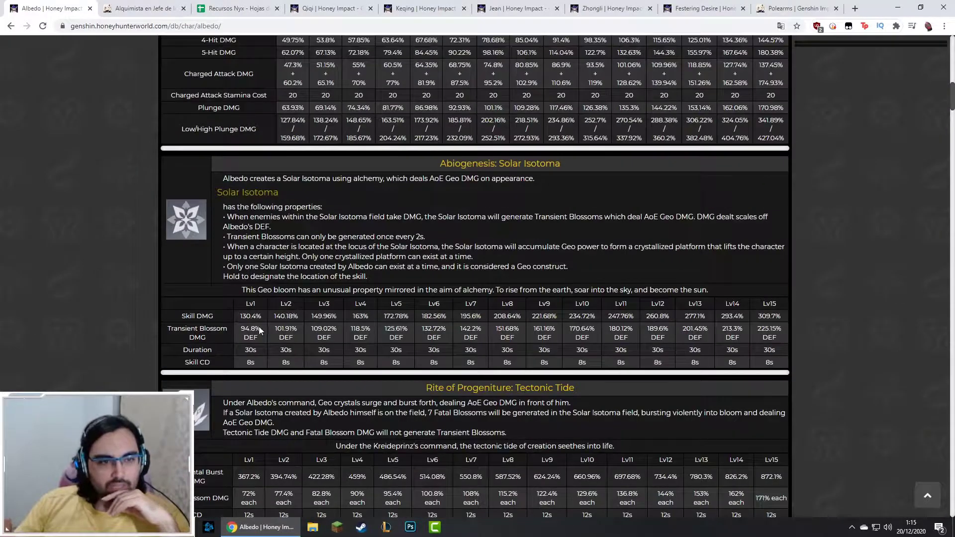
{"action": "scroll", "coordinate": [348, 345], "scroll_direction": "down", "scroll_amount": 12}
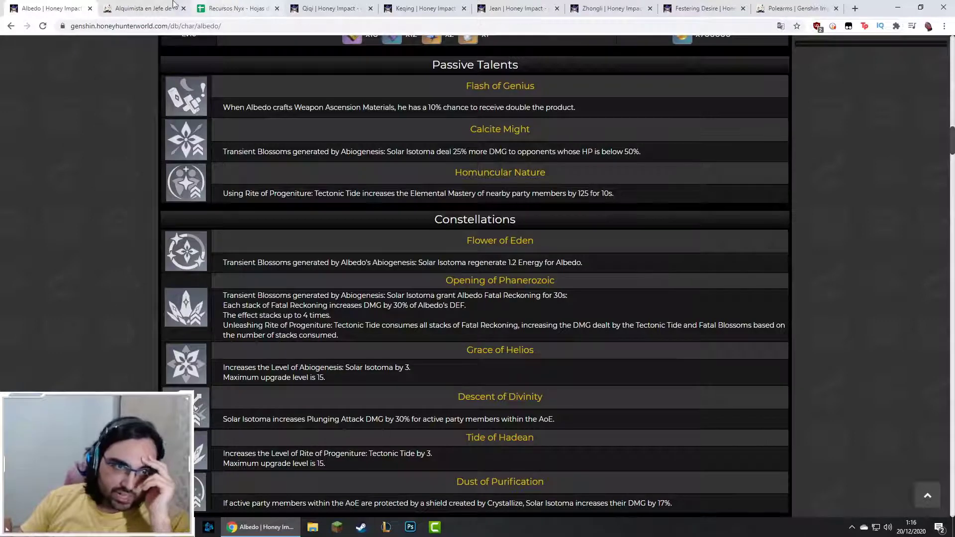
Step: Return to the Recursos Nyx spreadsheet and select the Albedo C2 damage note in C126:D126
{"action": "left_click", "coordinate": [145, 8]}
{"action": "left_click", "coordinate": [226, 8]}
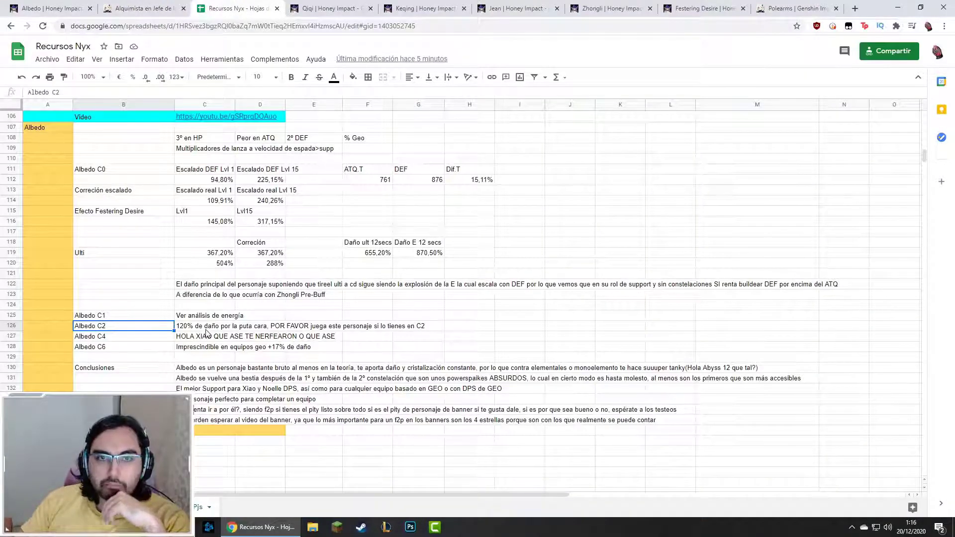
{"action": "left_click", "coordinate": [206, 328]}
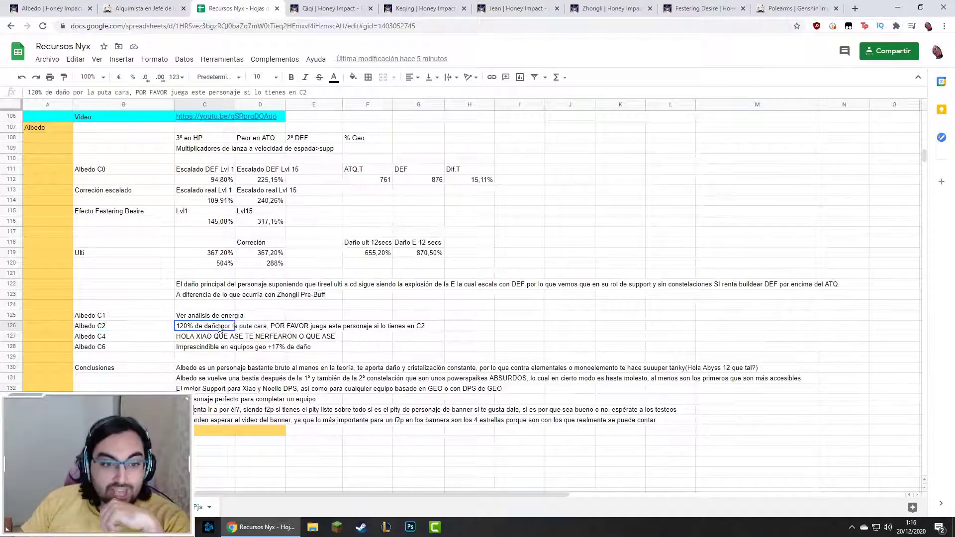
{"action": "left_click", "coordinate": [255, 329], "text": "shift"}
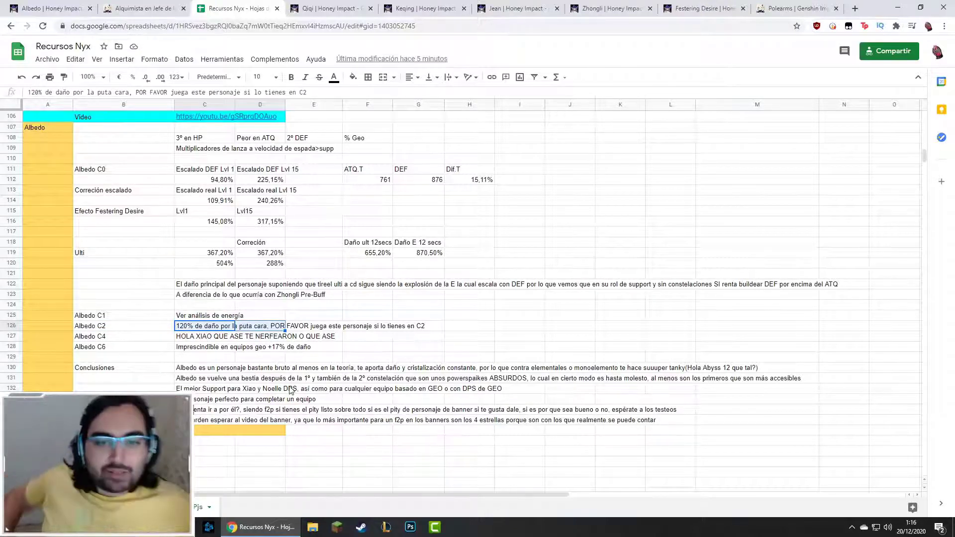
Step: Compare Albedo's 12-second burst damage in F119 with his E damage in G119, checking his DEF in G112
{"action": "left_click", "coordinate": [411, 257]}
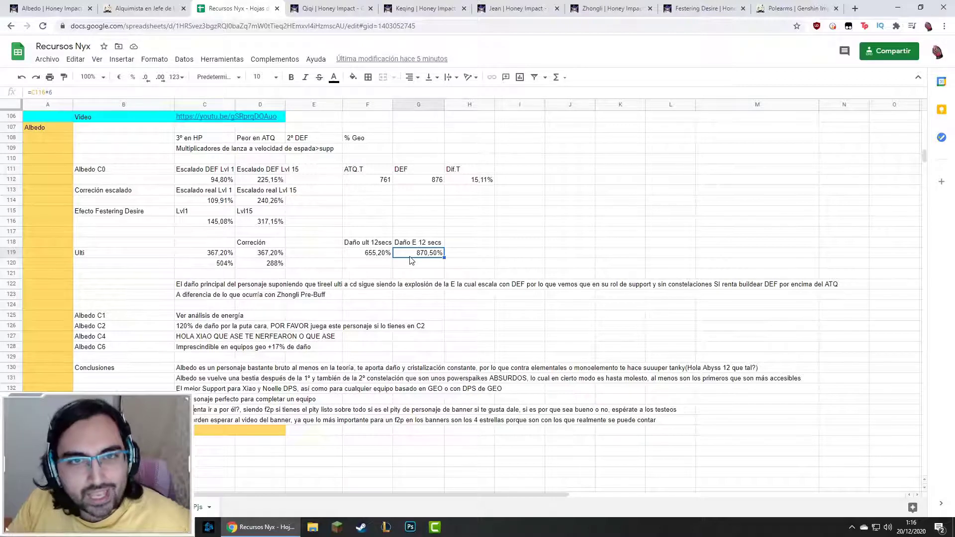
{"action": "left_click", "coordinate": [372, 254]}
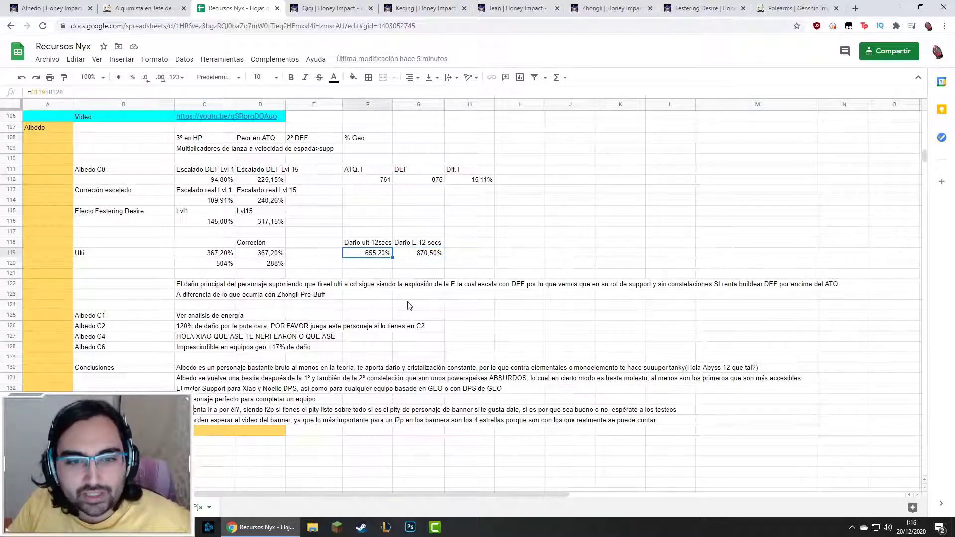
{"action": "left_click", "coordinate": [409, 253]}
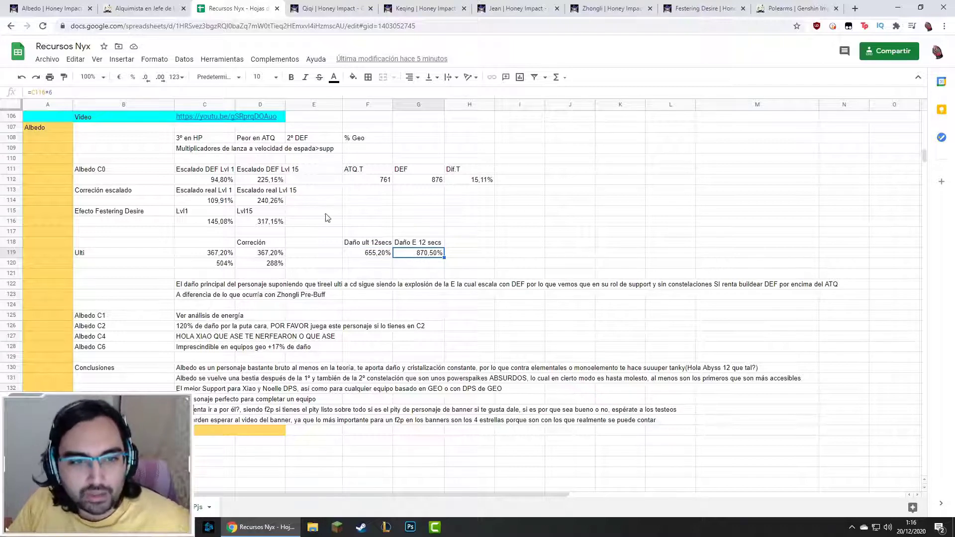
{"action": "left_click", "coordinate": [440, 180]}
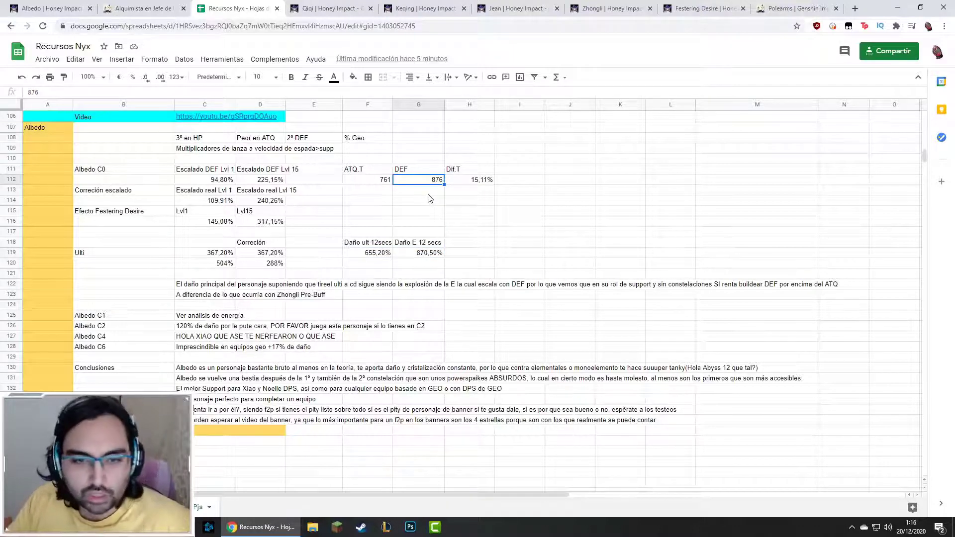
{"action": "left_click", "coordinate": [363, 254]}
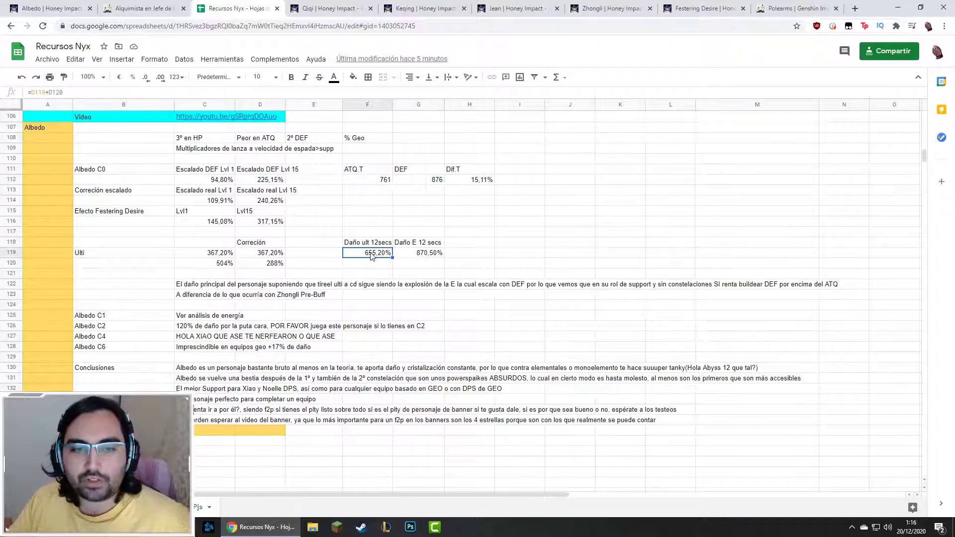
{"action": "left_click", "coordinate": [423, 255]}
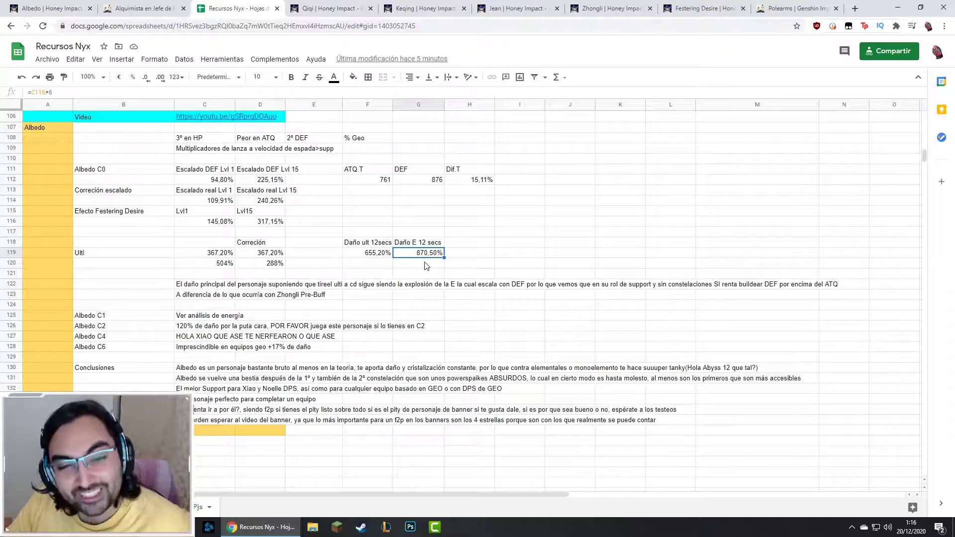
{"action": "left_click", "coordinate": [367, 253]}
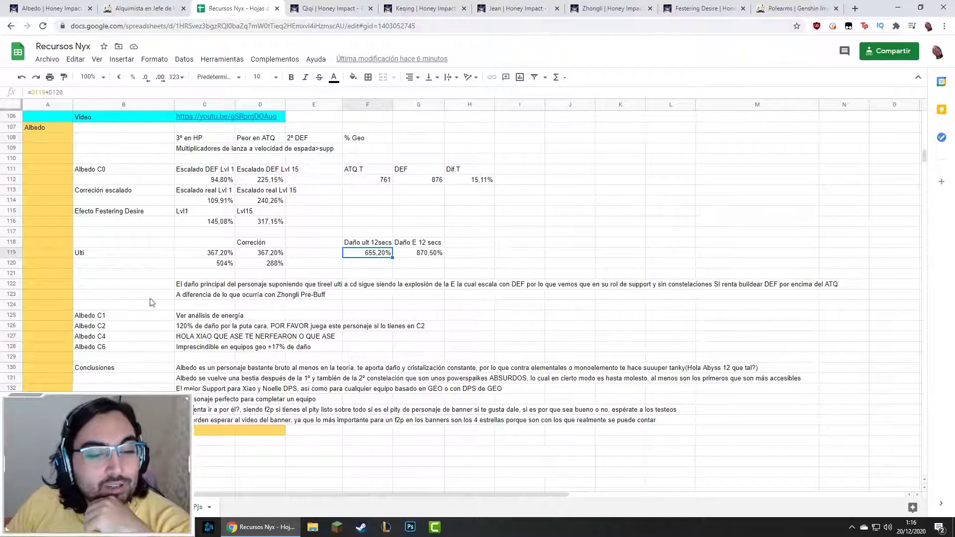
Step: Read the Albedo C4 note in C127 and check it against Descent of Divinity on his Honey Impact page
{"action": "left_click", "coordinate": [117, 338]}
{"action": "left_click", "coordinate": [218, 341]}
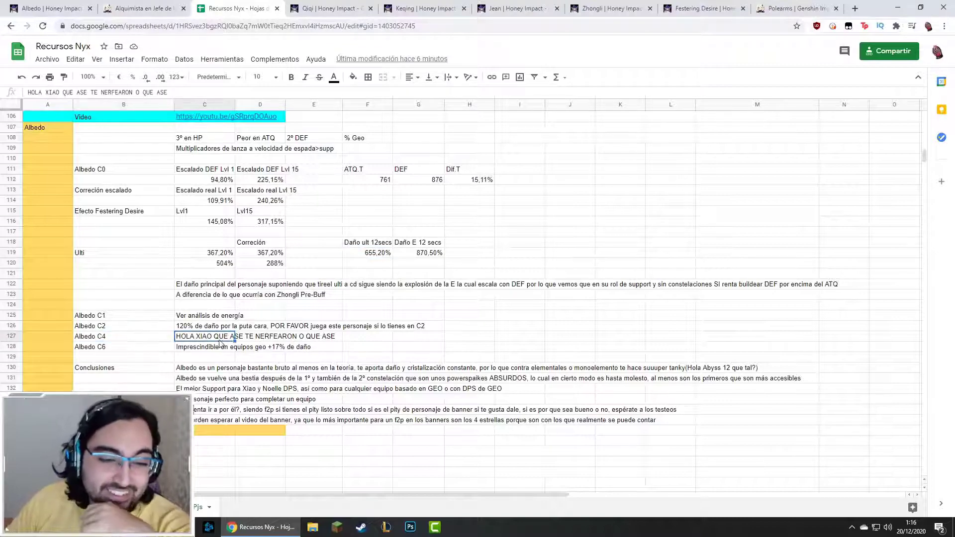
{"action": "left_click", "coordinate": [319, 345], "text": "shift"}
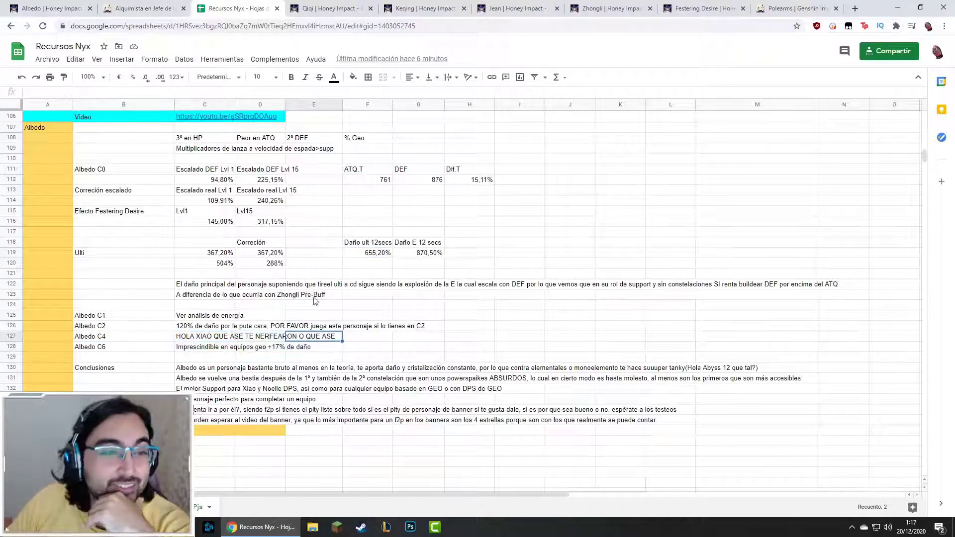
{"action": "key", "text": "ctrl+1"}
{"action": "scroll", "coordinate": [302, 305], "scroll_direction": "down", "scroll_amount": 3}
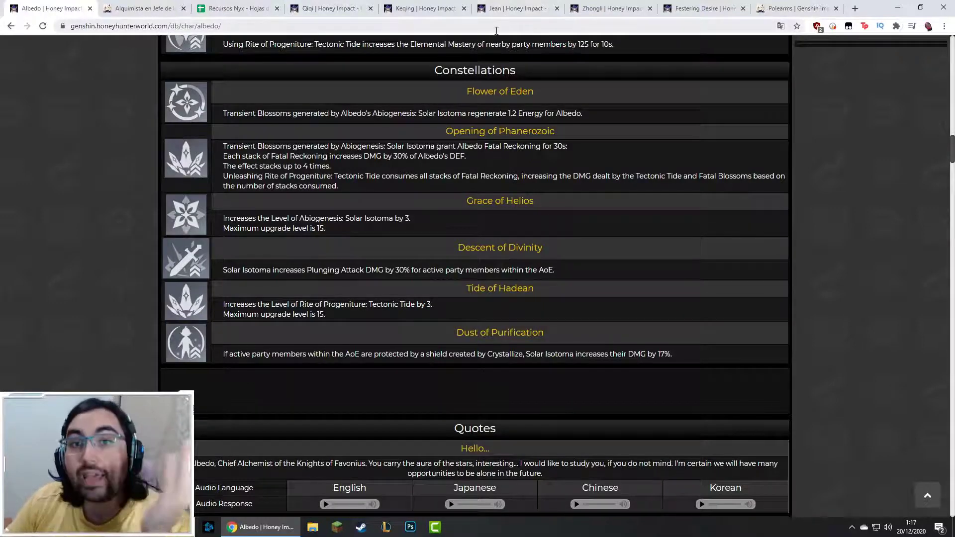
{"action": "left_click", "coordinate": [221, 5]}
{"action": "left_click", "coordinate": [206, 338]}
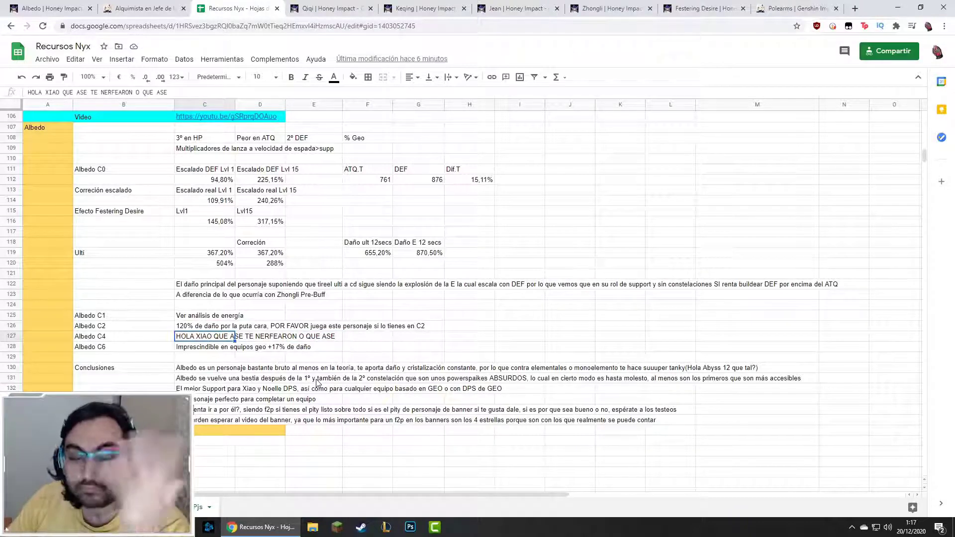
Step: Read the Albedo C6 note in C128 and check it against Dust of Purification on his Honey Impact page
{"action": "left_click", "coordinate": [117, 347]}
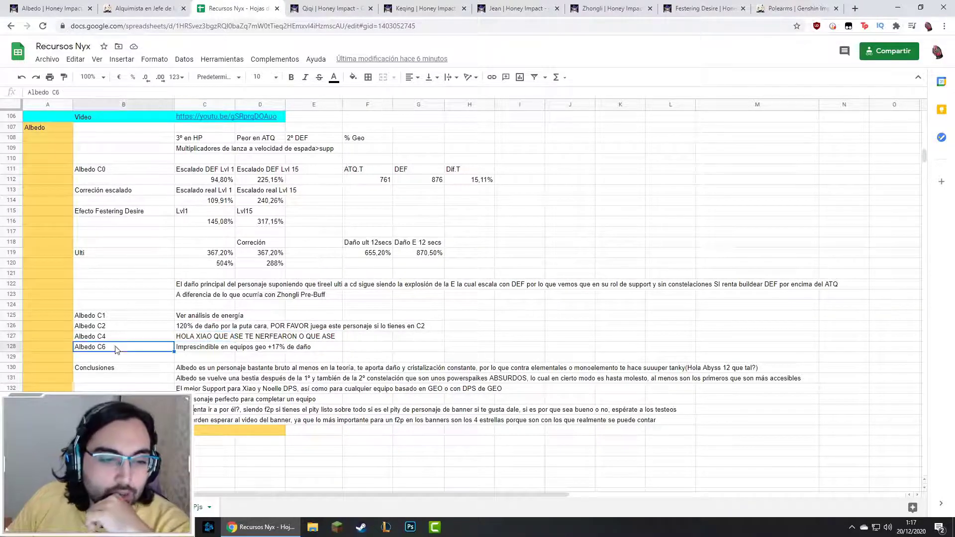
{"action": "left_click", "coordinate": [189, 350]}
{"action": "left_click", "coordinate": [50, 8]}
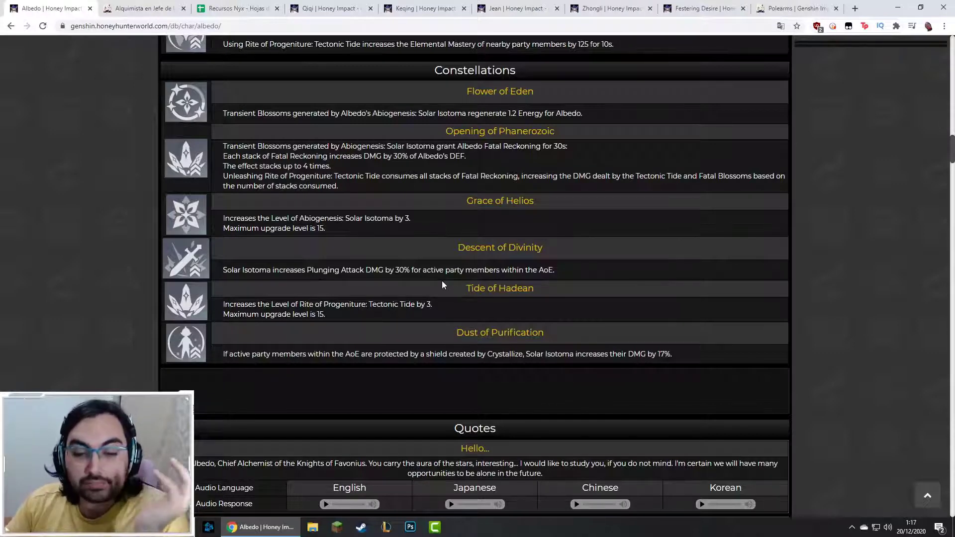
{"action": "left_click", "coordinate": [219, 8]}
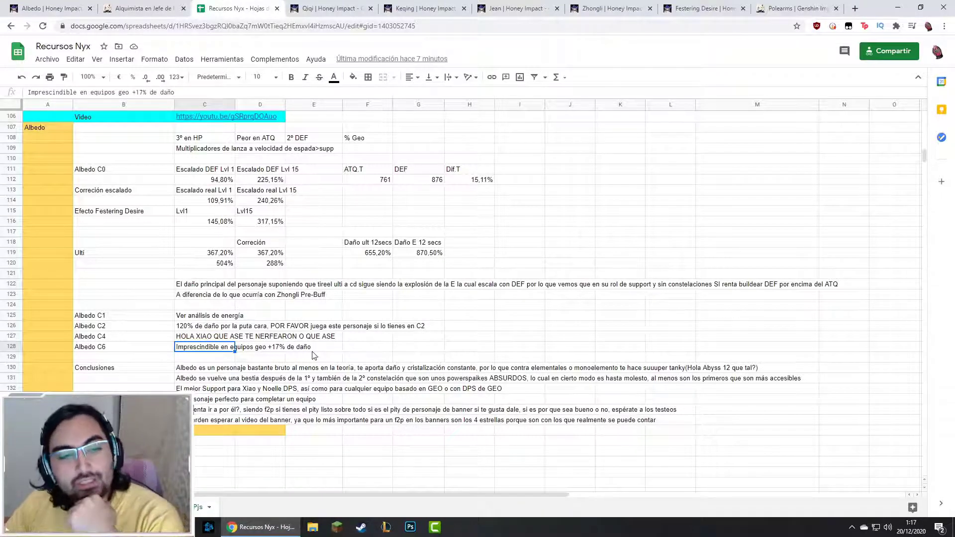
Step: Read the first conclusion about Albedo in C130, including its Abyss 12 remark, and recheck the C4 note about Xiao in row 127
{"action": "key", "text": "Down"}
{"action": "key", "text": "Down"}
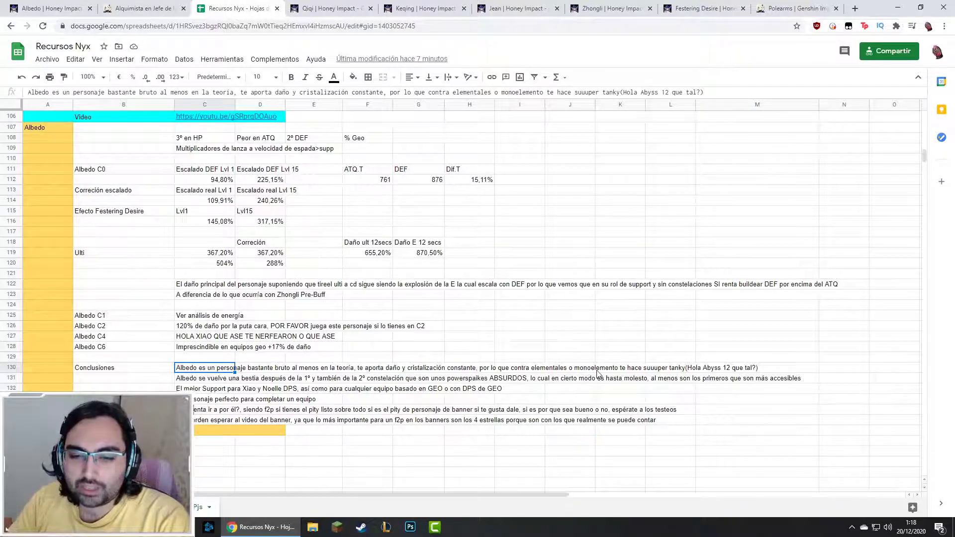
{"action": "left_click_drag", "start_coordinate": [605, 370], "coordinate": [713, 372]}
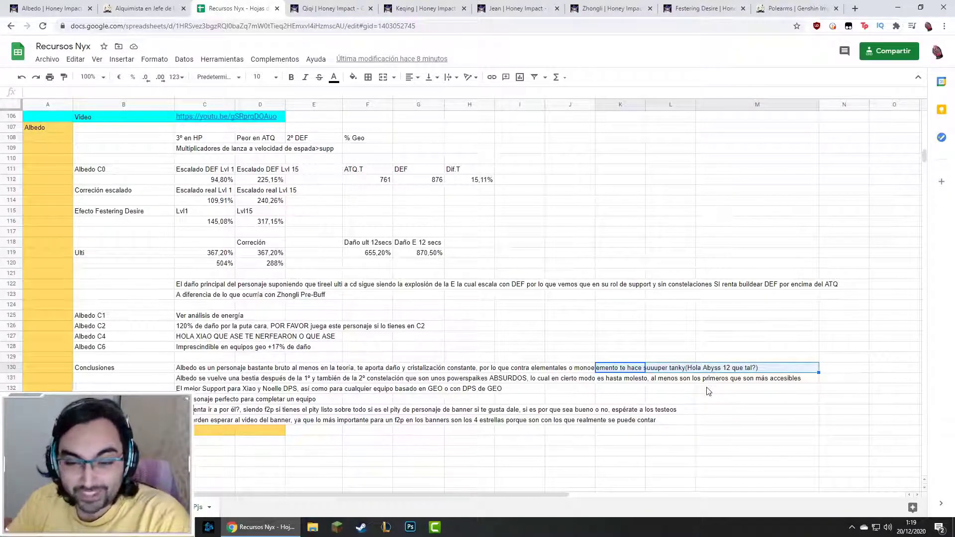
{"action": "left_click", "coordinate": [225, 371]}
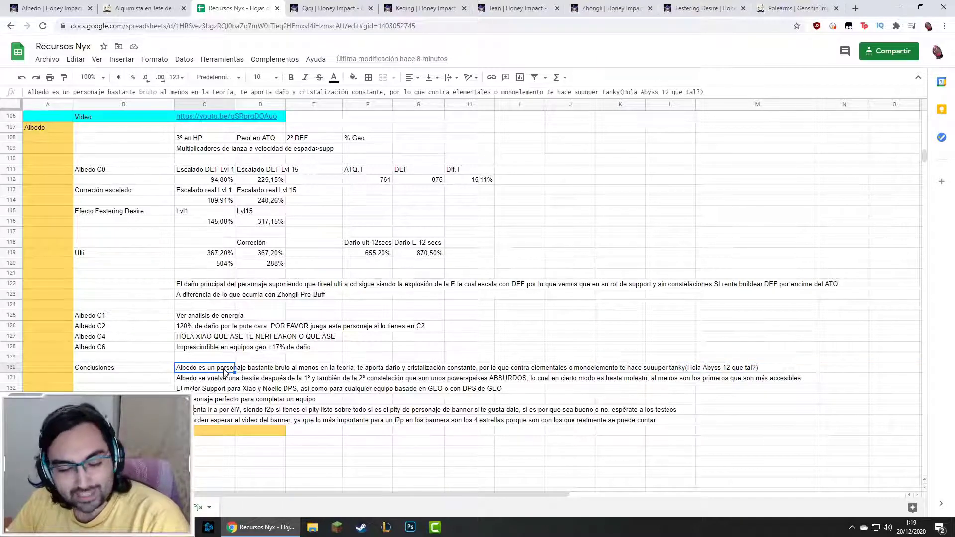
{"action": "left_click", "coordinate": [214, 338]}
{"action": "left_click_drag", "start_coordinate": [252, 337], "coordinate": [368, 351]}
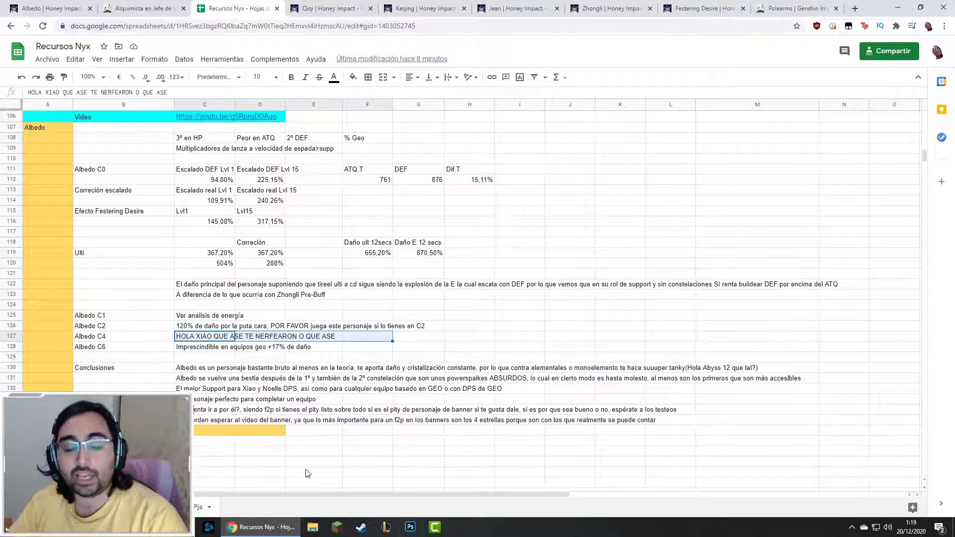
Step: Read the conclusion about Albedo's first two constellations in C131 and correct the spelling of "powerspaikes" to "powerspikes"
{"action": "left_click", "coordinate": [208, 379]}
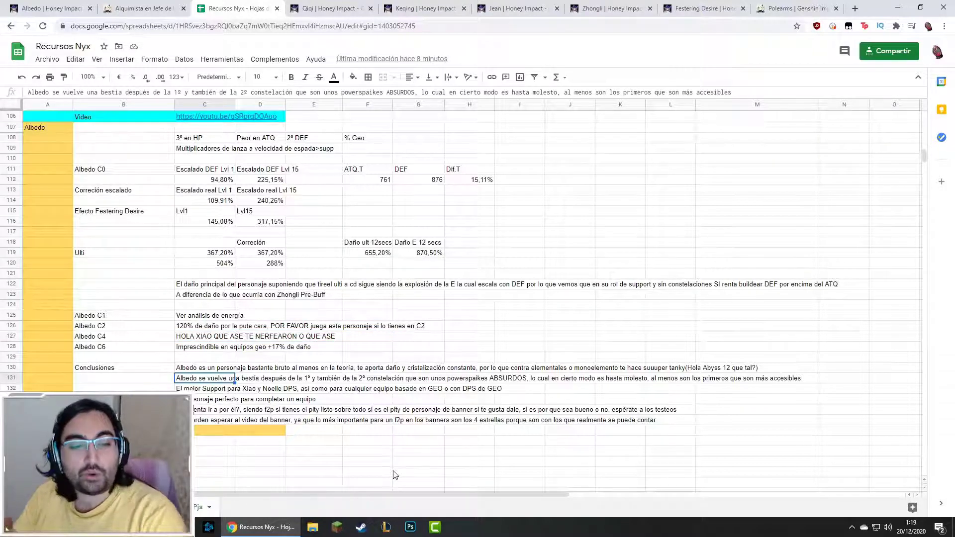
{"action": "key", "text": "Right"}
{"action": "key", "text": "Right"}
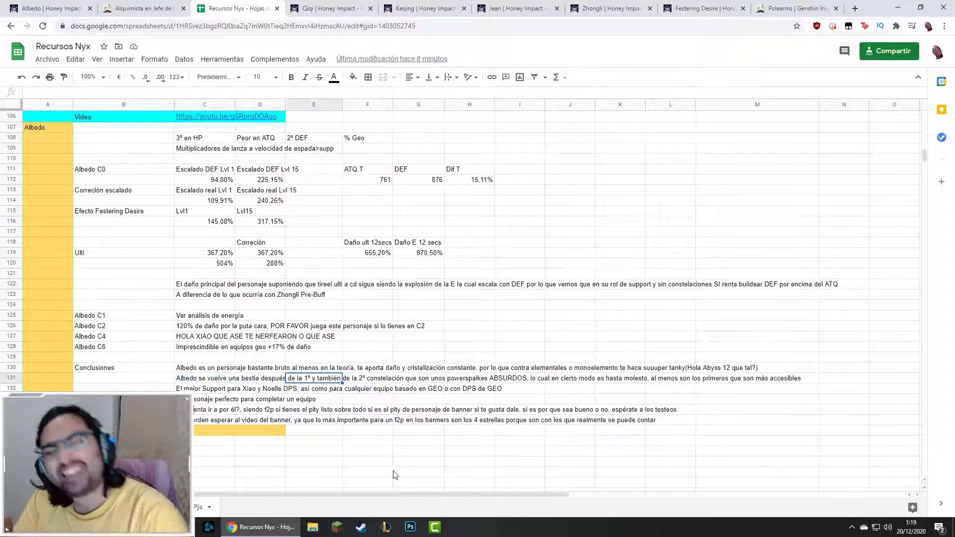
{"action": "key", "text": "Right"}
{"action": "key", "text": "Right"}
{"action": "key", "text": "Right"}
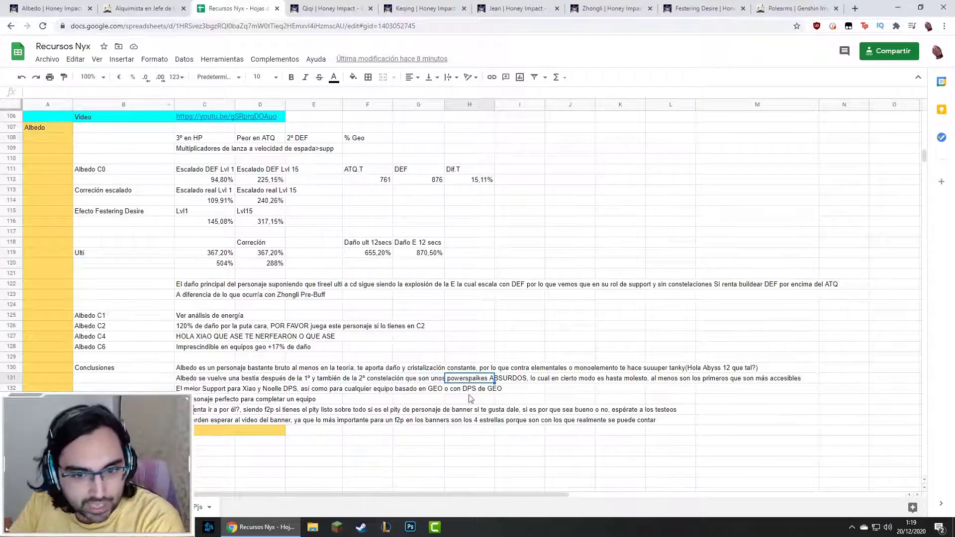
{"action": "key", "text": "ctrl+Left"}
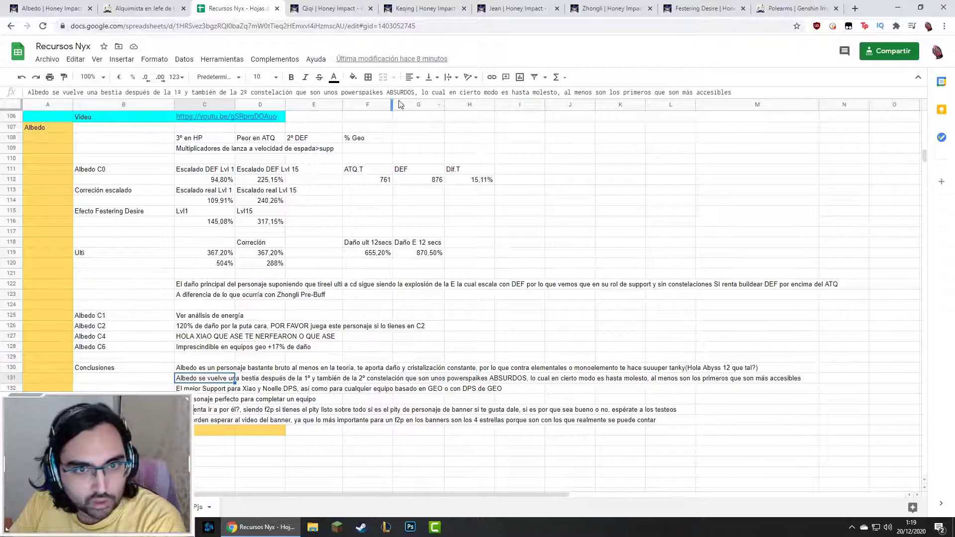
{"action": "left_click", "coordinate": [370, 93]}
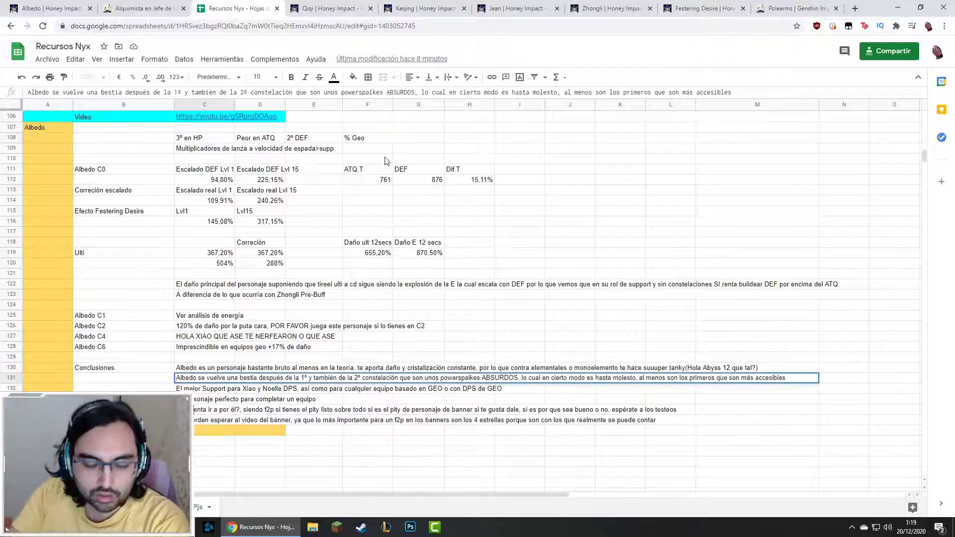
{"action": "key", "text": "BackSpace"}
{"action": "key", "text": "Return"}
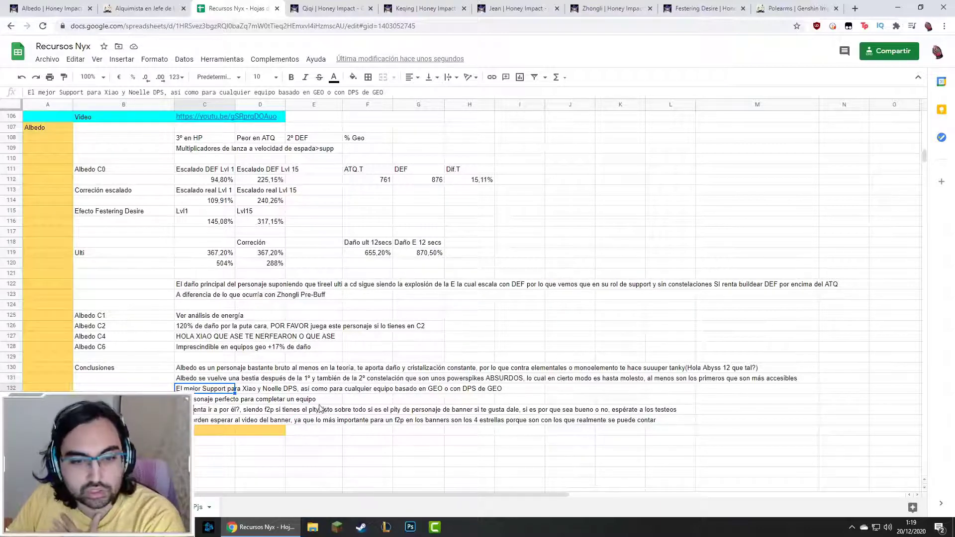
Step: Reread the constellation conclusion in C131 and recheck Albedo's 12-second E damage in G119
{"action": "left_click", "coordinate": [206, 380]}
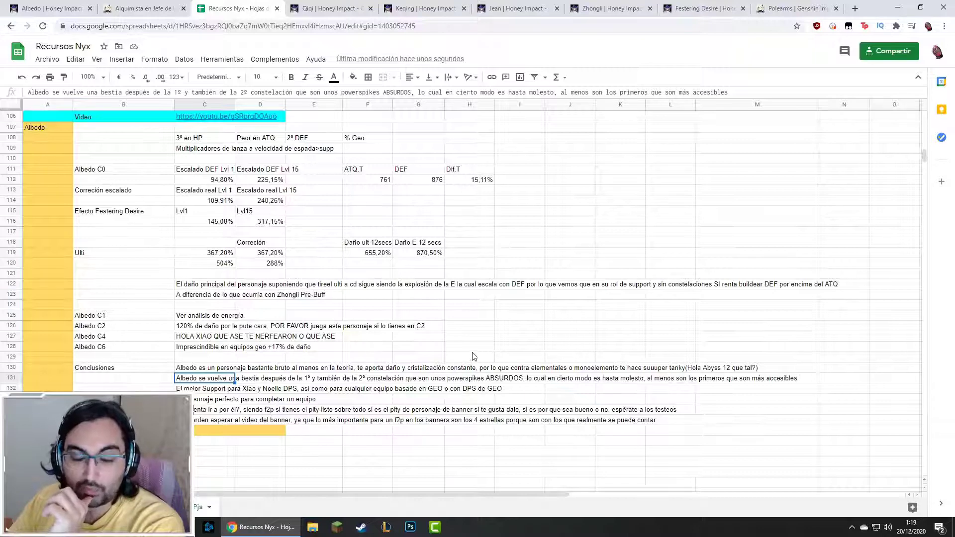
{"action": "left_click", "coordinate": [421, 254]}
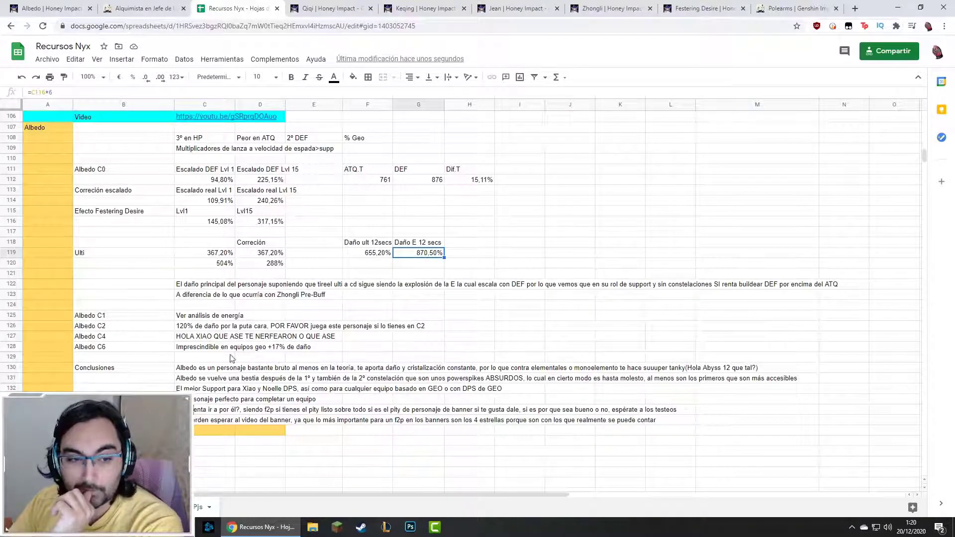
Step: Compare the C2 note in C126 with the 12-second ult and E damage in F119 and G119 and the Festering Desire scaling in C116
{"action": "left_click", "coordinate": [198, 328]}
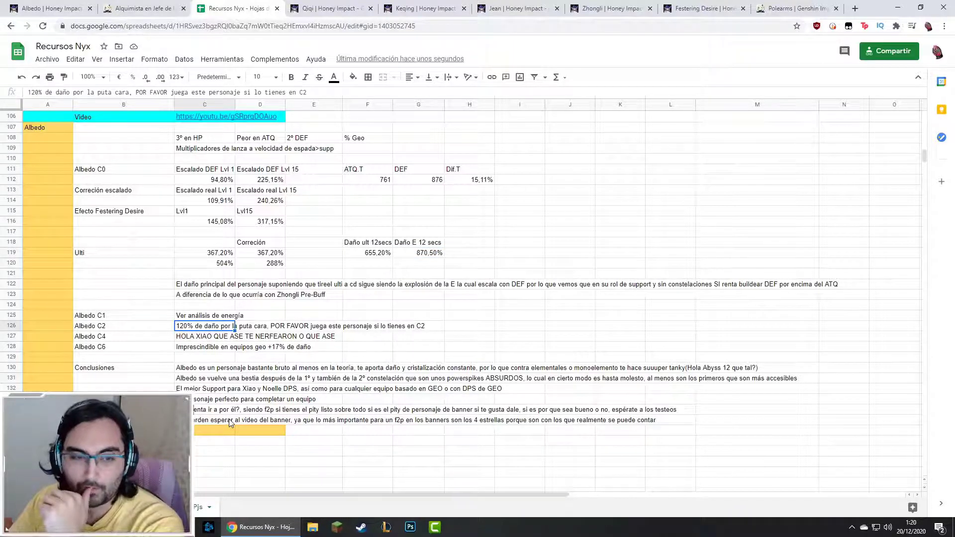
{"action": "left_click", "coordinate": [425, 254]}
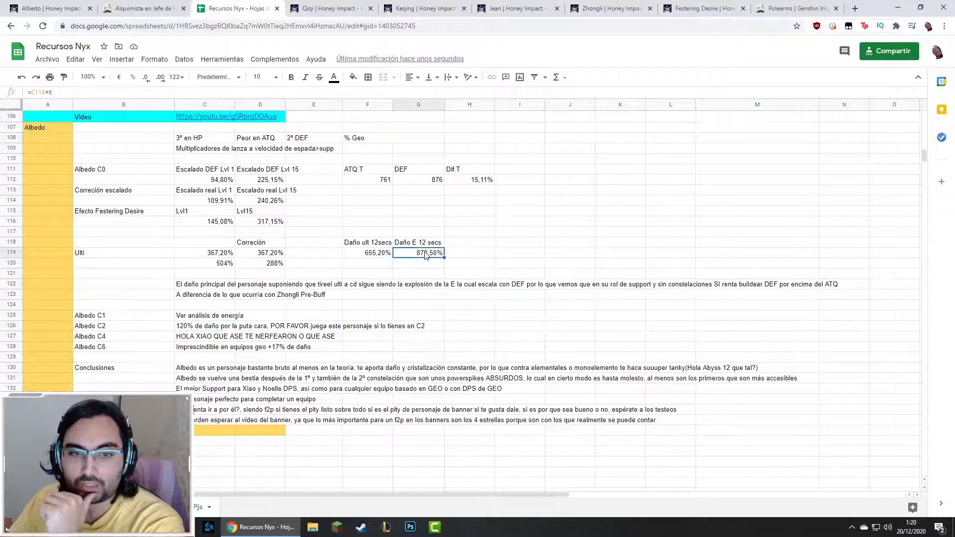
{"action": "left_click", "coordinate": [383, 255]}
{"action": "left_click", "coordinate": [421, 258]}
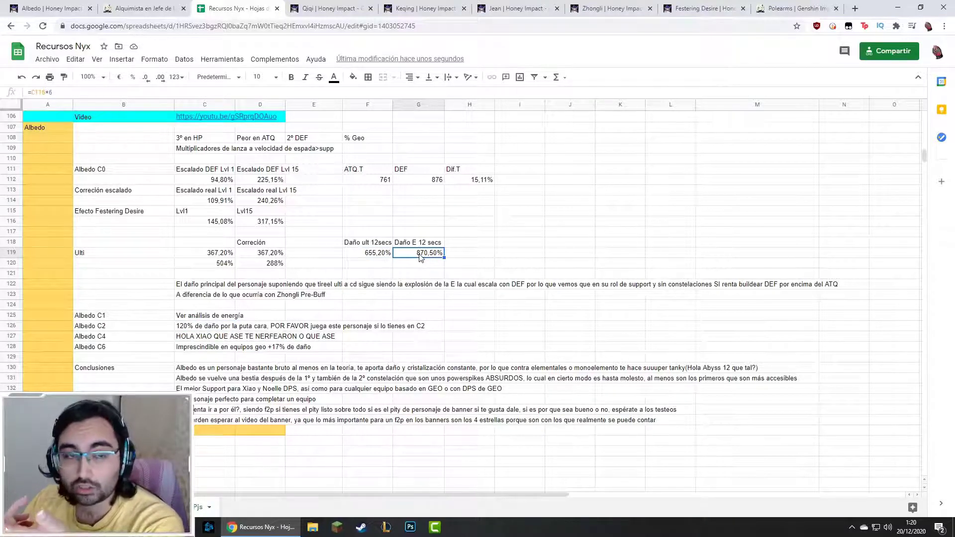
{"action": "scroll", "coordinate": [384, 261], "scroll_direction": "up", "scroll_amount": 6}
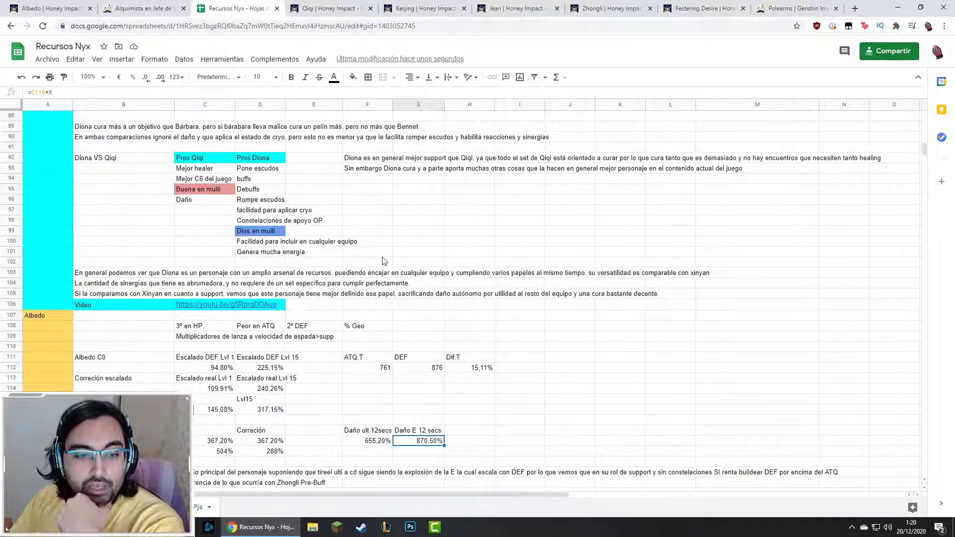
{"action": "scroll", "coordinate": [384, 260], "scroll_direction": "down", "scroll_amount": 6}
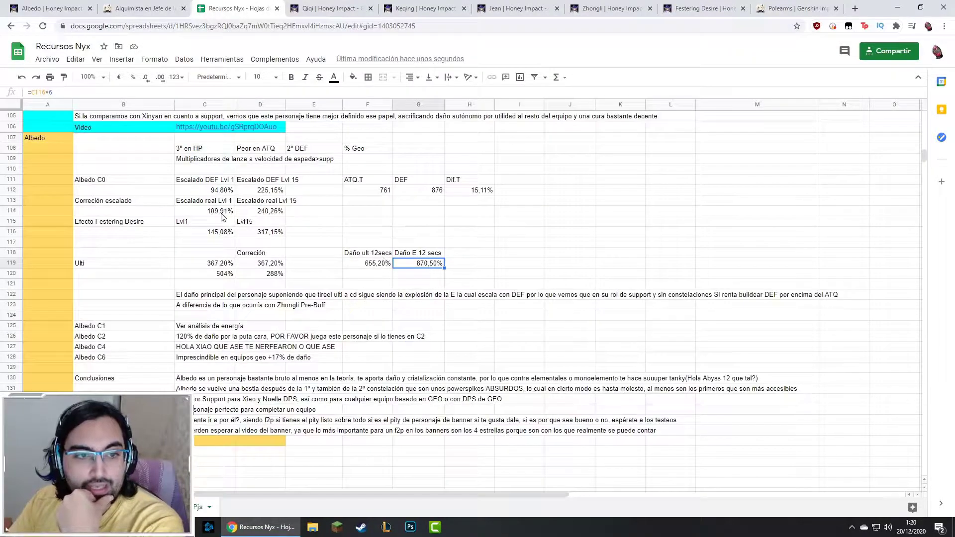
{"action": "left_click", "coordinate": [217, 234]}
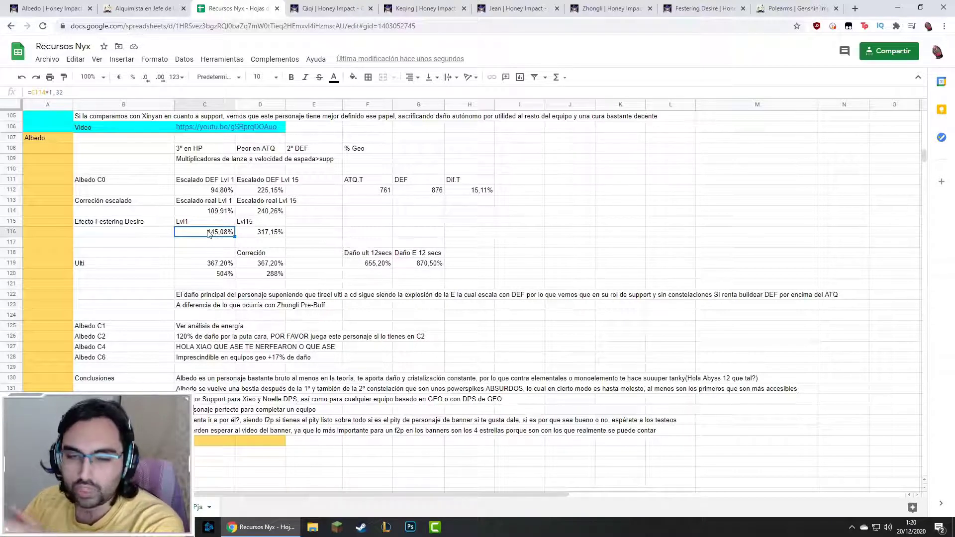
{"action": "left_click", "coordinate": [366, 266]}
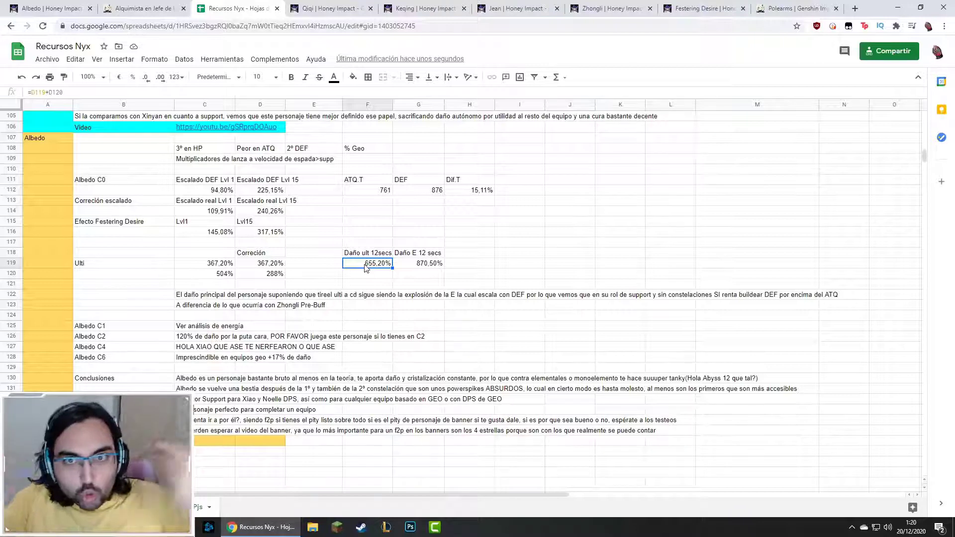
Step: Review the C1 effect in the energy analysis sheet, check it against Flower of Eden on Albedo's Honey Impact page, and return to the Albedo notes
{"action": "left_click", "coordinate": [225, 330]}
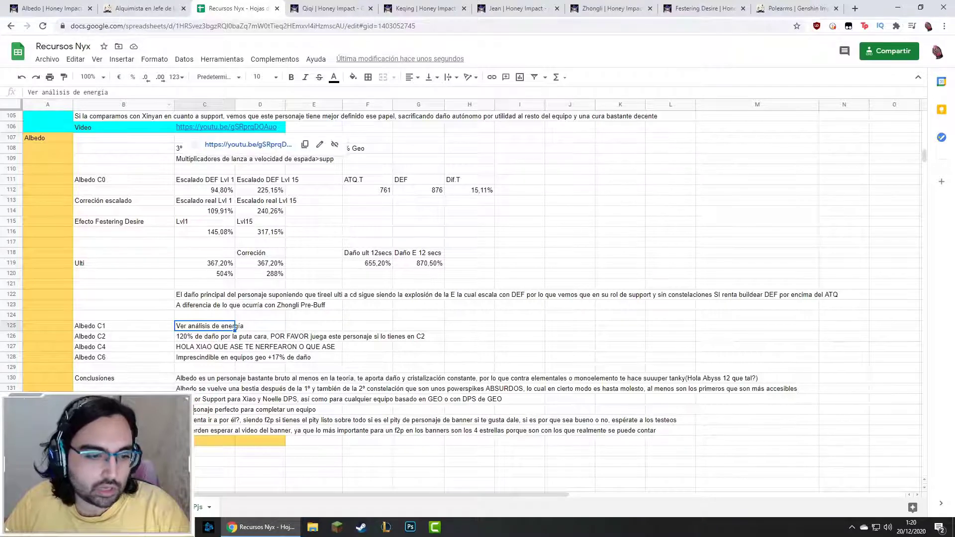
{"action": "left_click", "coordinate": [269, 411]}
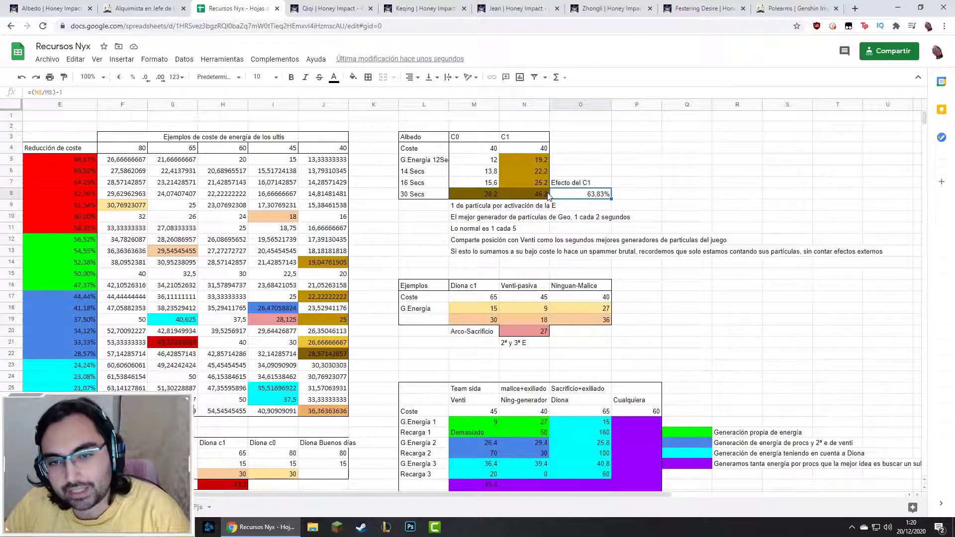
{"action": "key", "text": "ctrl+1"}
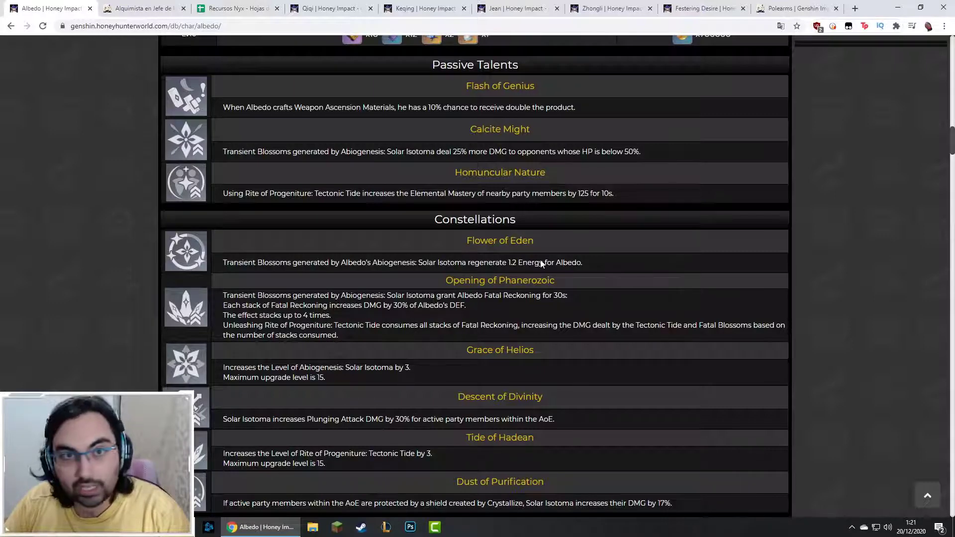
{"action": "left_click", "coordinate": [139, 8]}
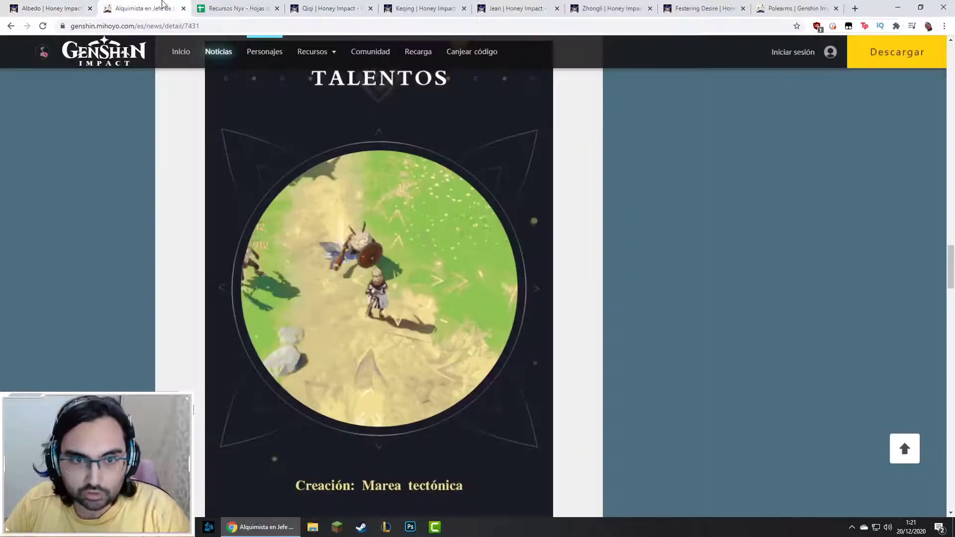
{"action": "left_click", "coordinate": [234, 5]}
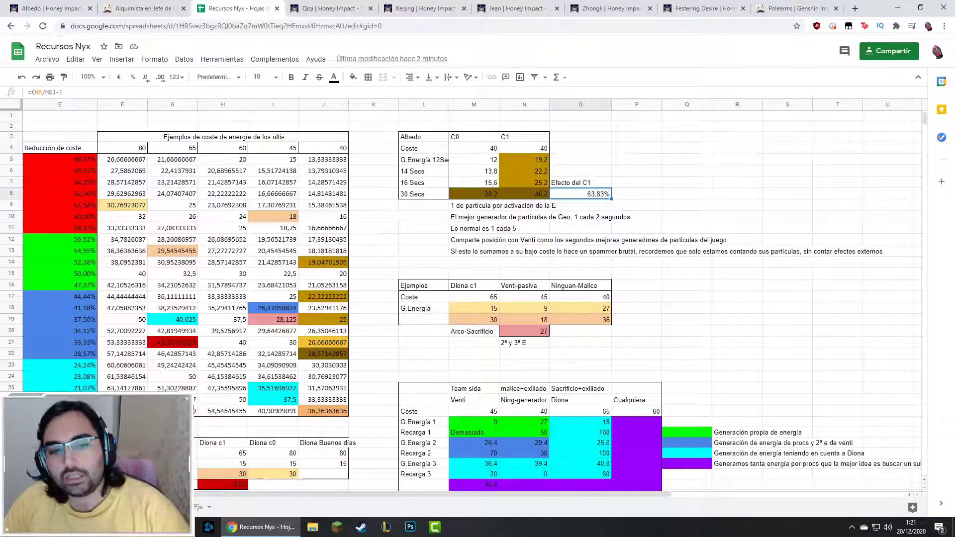
{"action": "left_click", "coordinate": [203, 506]}
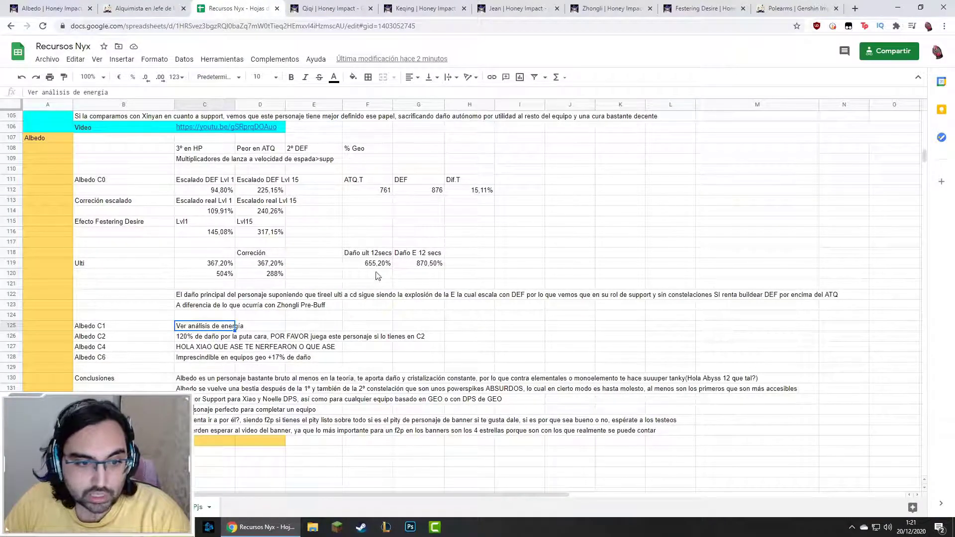
Step: Reread the first conclusion in C130 and the Albedo C1, C2 and C6 notes in rows 125, 126 and 128
{"action": "left_click", "coordinate": [209, 379]}
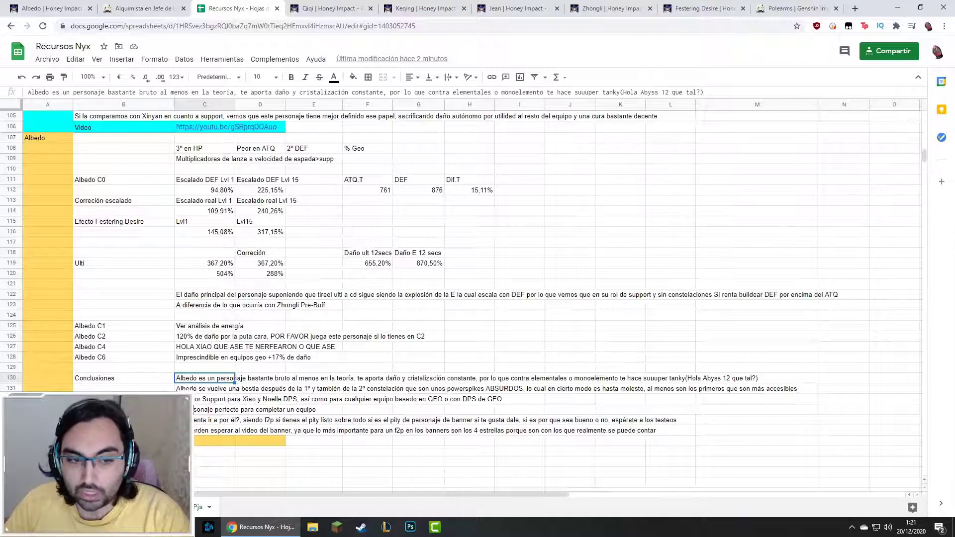
{"action": "left_click_drag", "start_coordinate": [187, 329], "coordinate": [205, 342]}
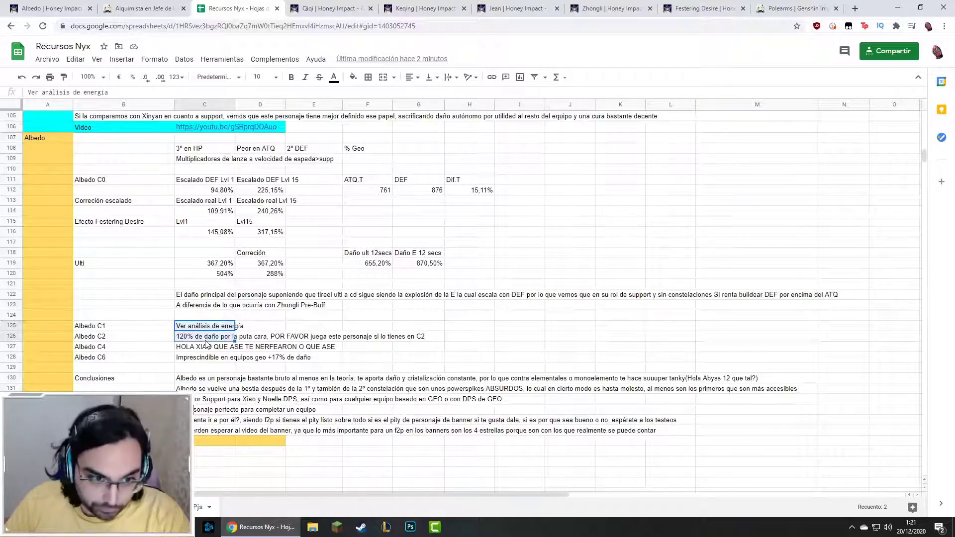
{"action": "left_click", "coordinate": [205, 341]}
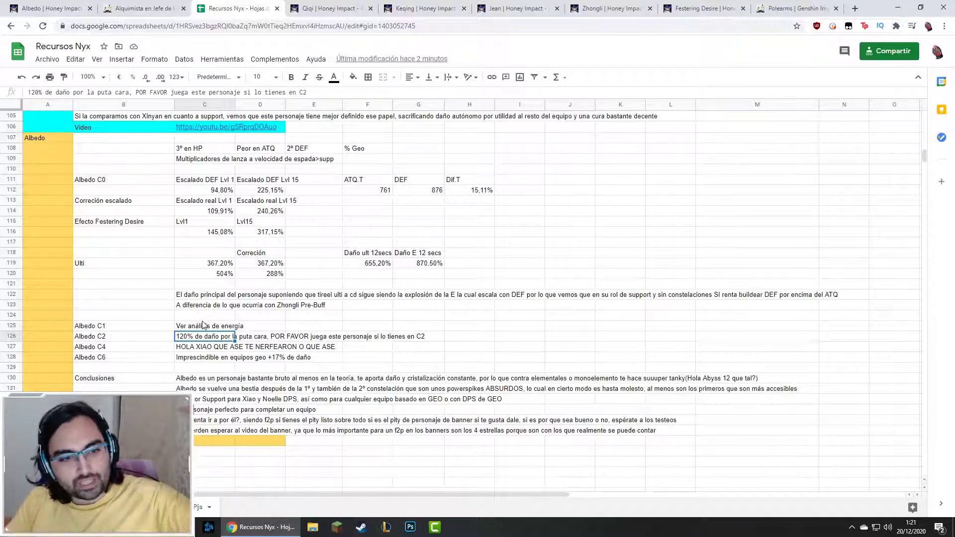
{"action": "left_click", "coordinate": [207, 328]}
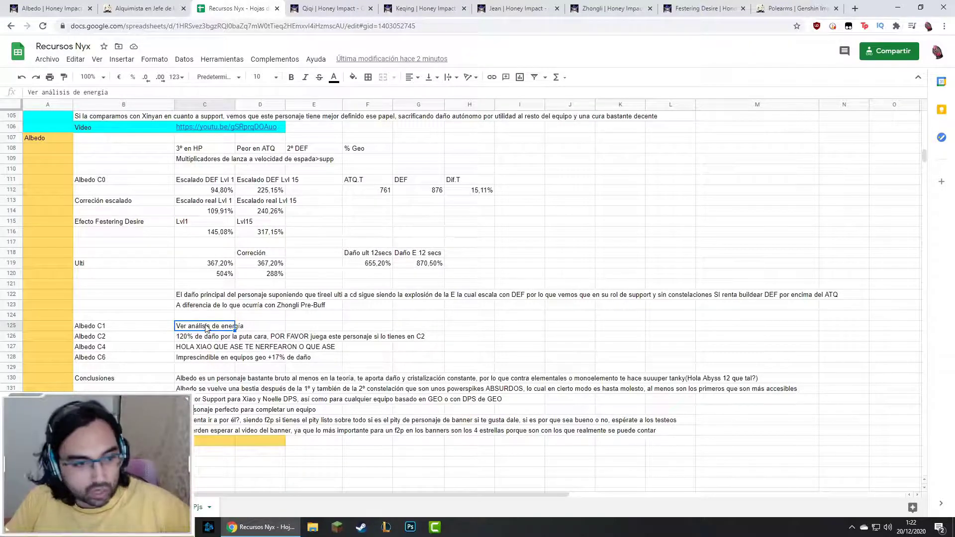
{"action": "left_click", "coordinate": [211, 339]}
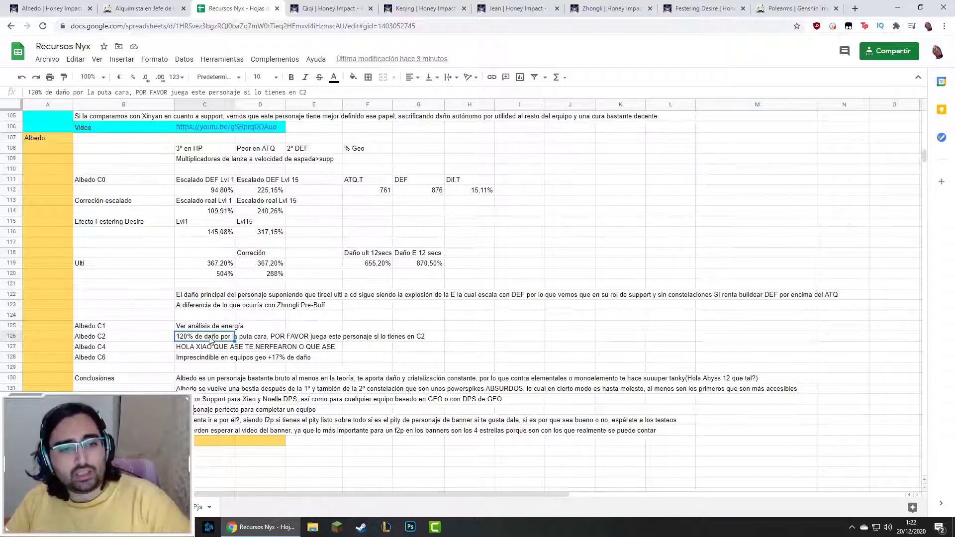
{"action": "left_click", "coordinate": [205, 360]}
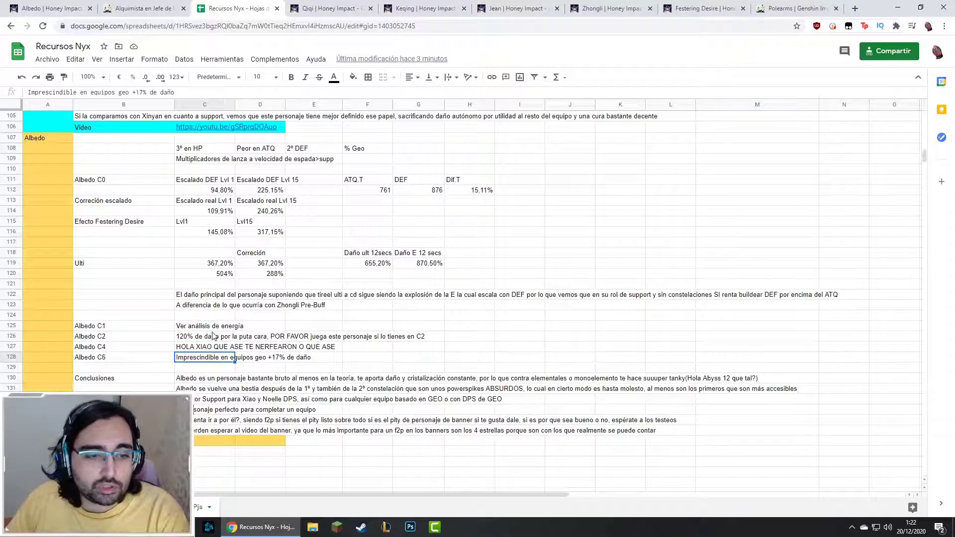
Step: Recheck the C2 note in C126 against Albedo's level 1 DEF scaling in C112 and his DEF stat in G112
{"action": "left_click", "coordinate": [217, 338]}
{"action": "left_click", "coordinate": [226, 193]}
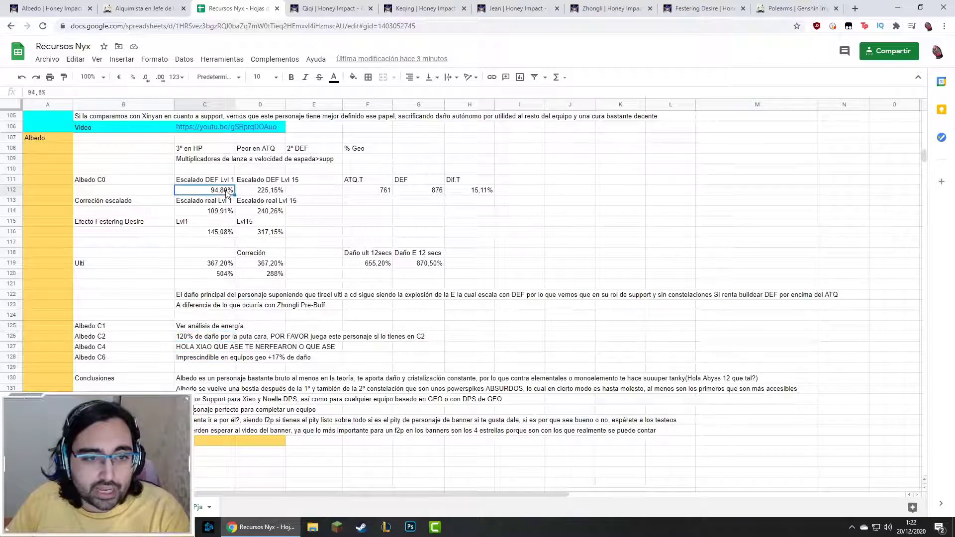
{"action": "left_click", "coordinate": [396, 190]}
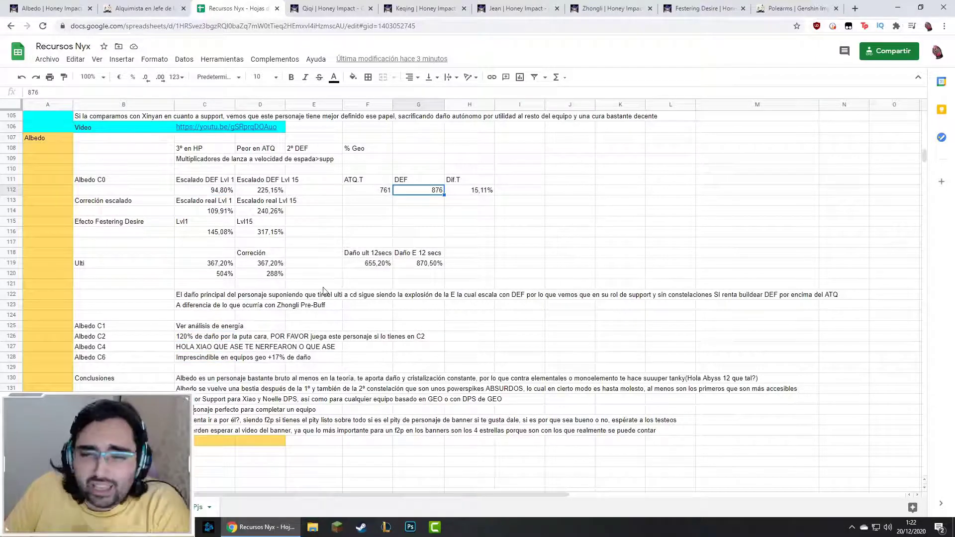
Step: Read the conclusions in C132 and C133 about Albedo as support for Xiao, Noelle and Geo teams and as a team completer
{"action": "scroll", "coordinate": [345, 316], "scroll_direction": "down", "scroll_amount": 1}
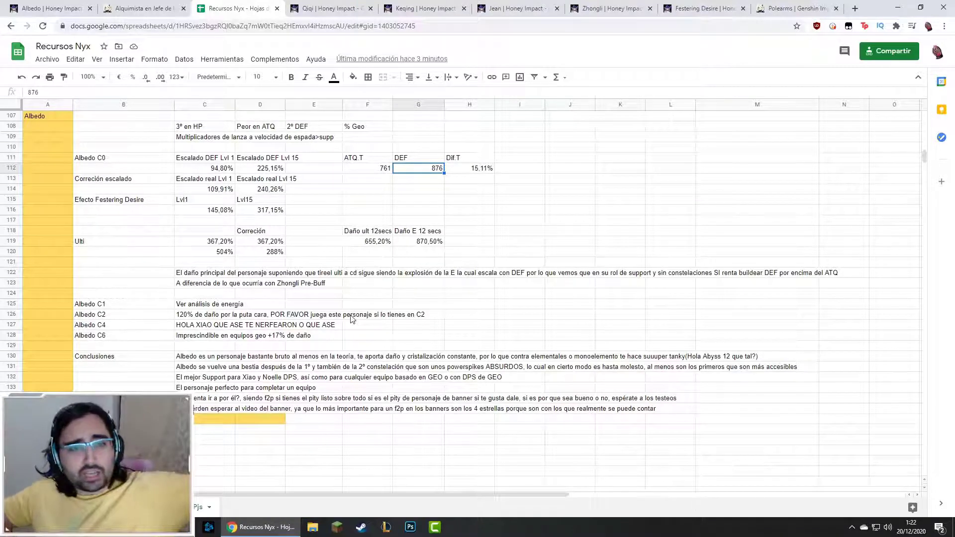
{"action": "left_click", "coordinate": [195, 381]}
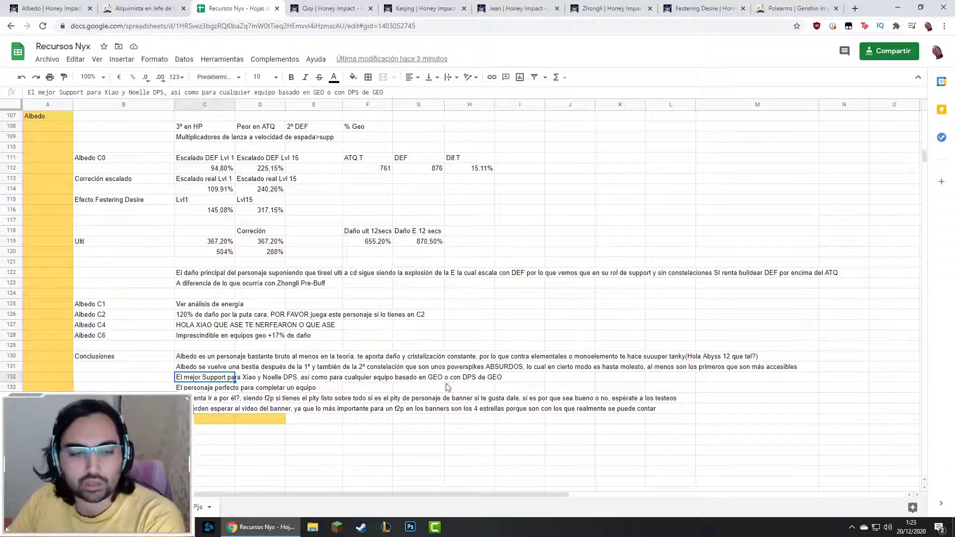
{"action": "left_click_drag", "start_coordinate": [202, 390], "coordinate": [310, 390]}
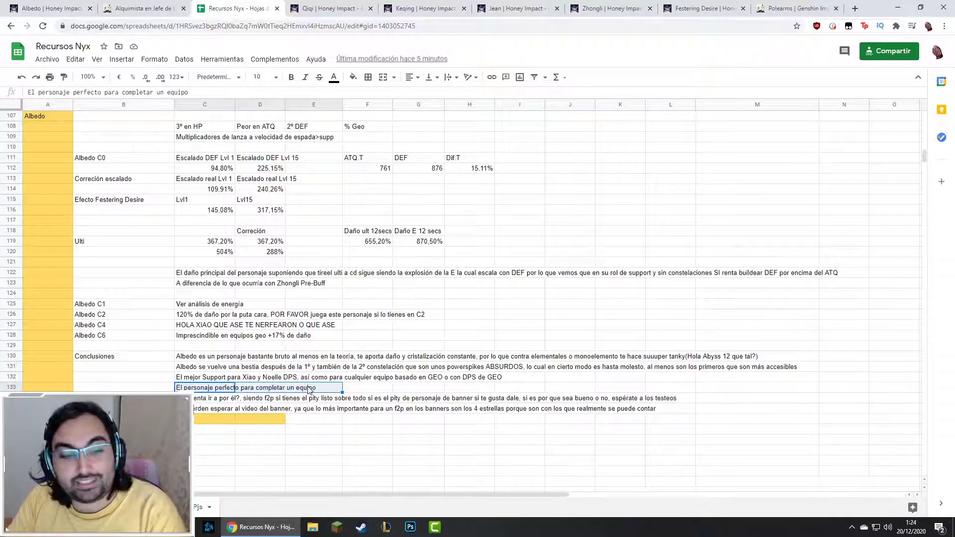
Step: Read the final conclusions in rows 134 and 135 on whether free-to-play players should pull for Albedo or wait for the banner video
{"action": "key", "text": "Down"}
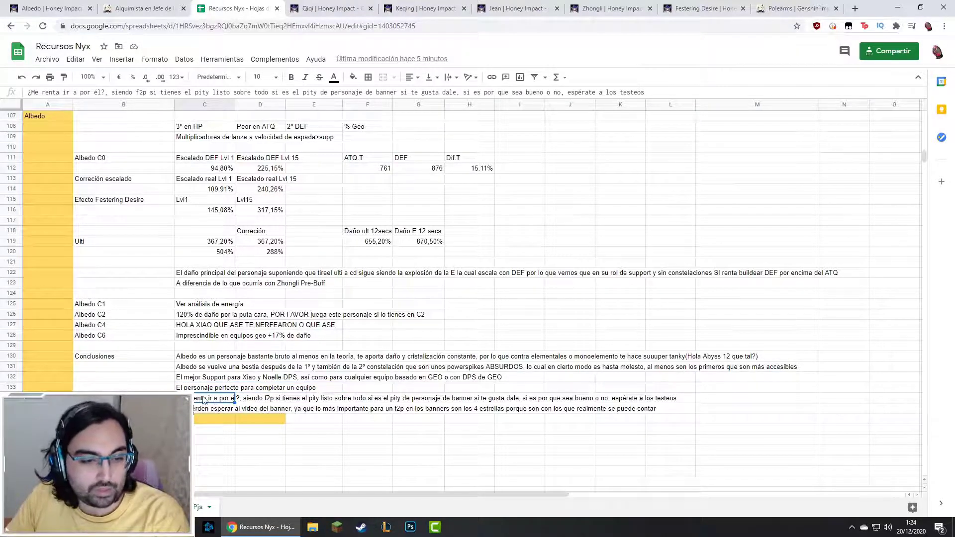
{"action": "left_click_drag", "start_coordinate": [203, 400], "coordinate": [678, 414]}
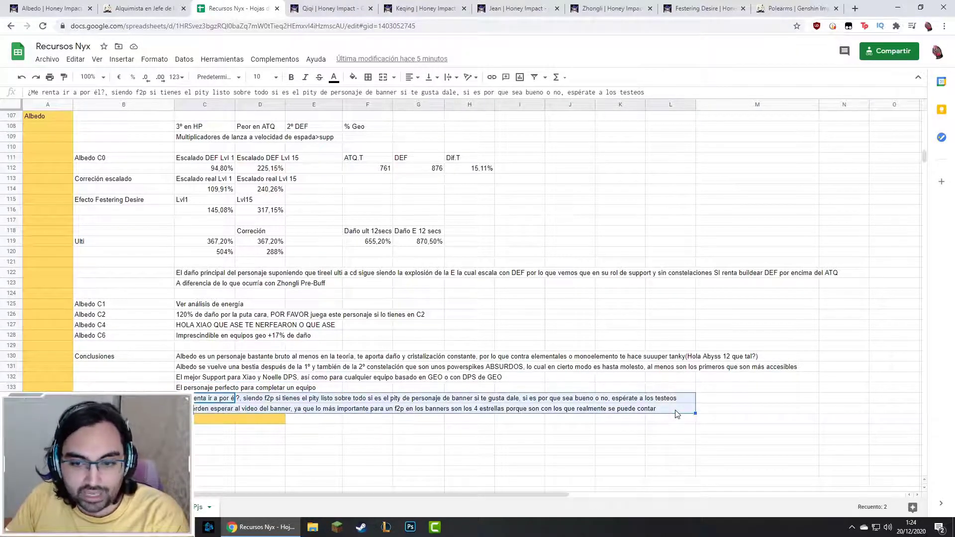
{"action": "left_click", "coordinate": [677, 412]}
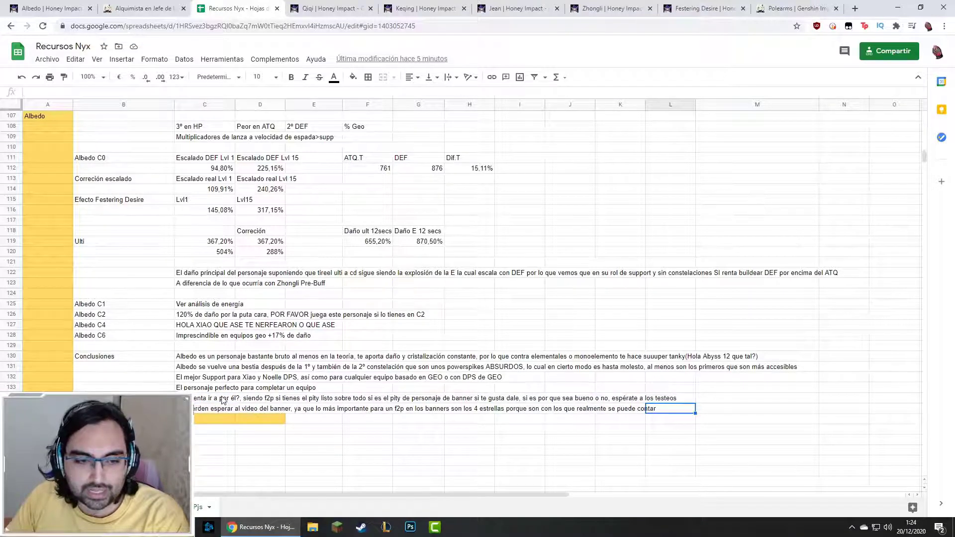
{"action": "left_click_drag", "start_coordinate": [223, 400], "coordinate": [678, 413]}
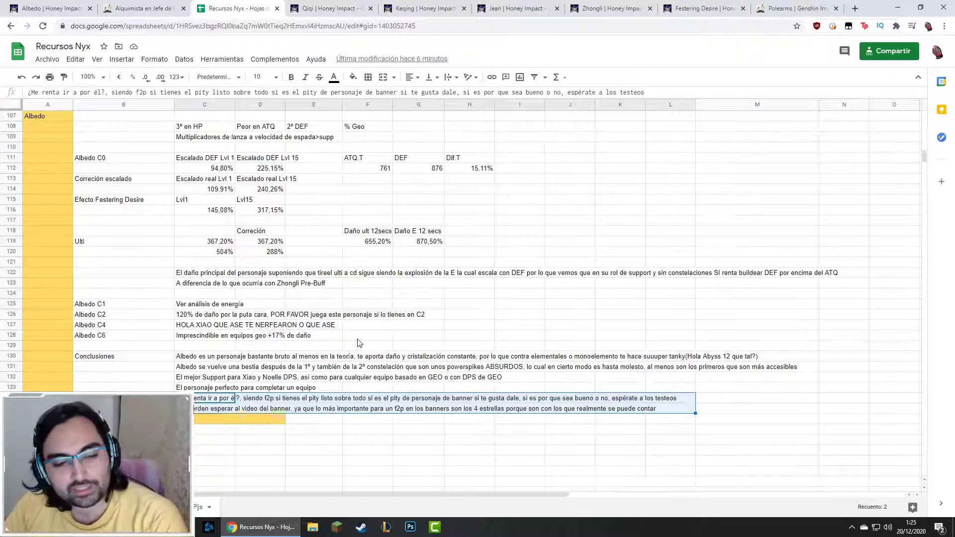
{"action": "left_click_drag", "start_coordinate": [223, 415], "coordinate": [655, 409]}
{"action": "left_click", "coordinate": [655, 409]}
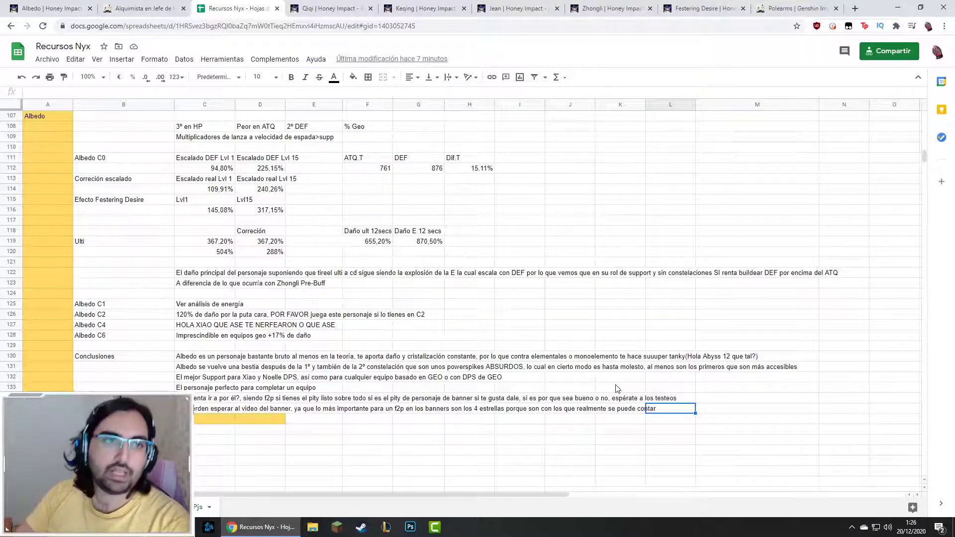
Step: Review Albedo's passive talents and constellations on his Honey Impact page once more and return to the notes in the Recursos Nyx spreadsheet
{"action": "left_click", "coordinate": [50, 9]}
{"action": "scroll", "coordinate": [299, 230], "scroll_direction": "up", "scroll_amount": 3}
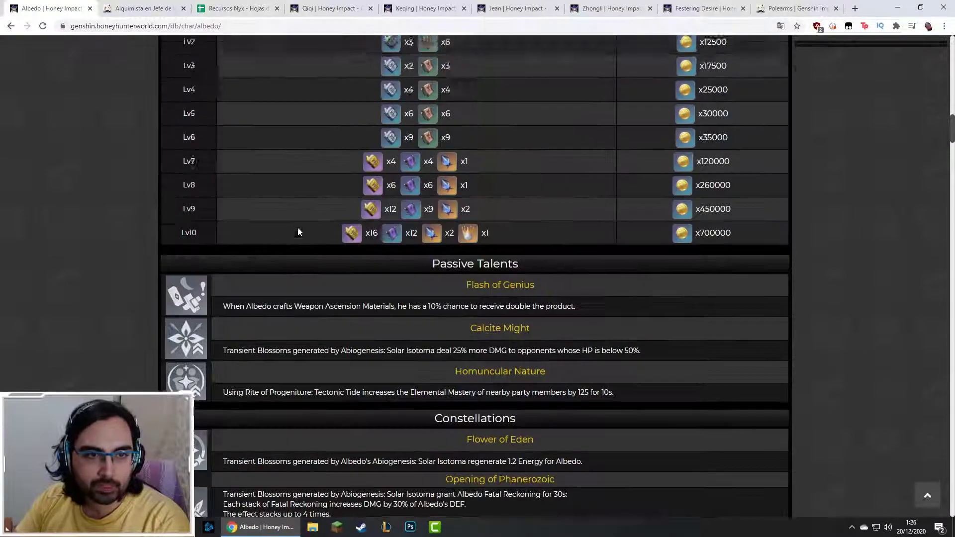
{"action": "scroll", "coordinate": [325, 258], "scroll_direction": "down", "scroll_amount": 2}
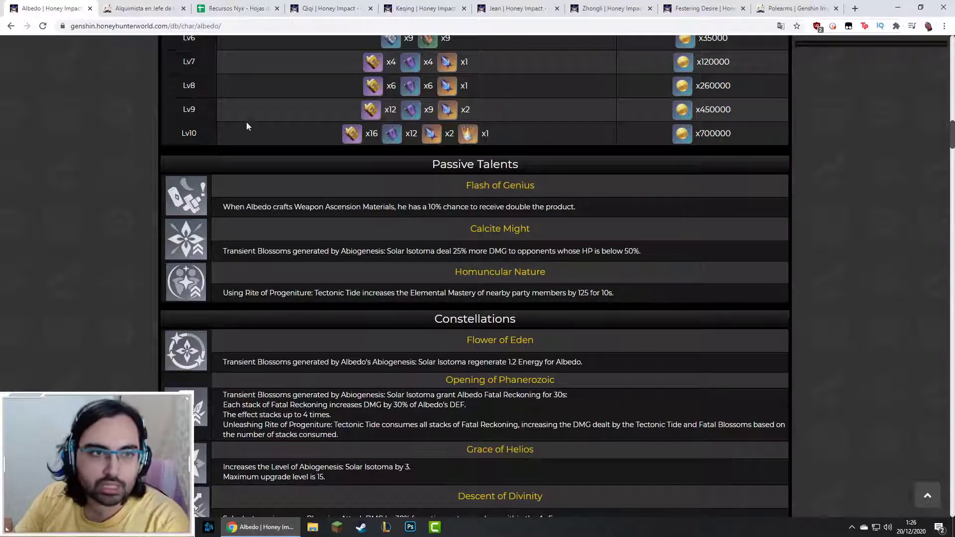
{"action": "left_click", "coordinate": [238, 9]}
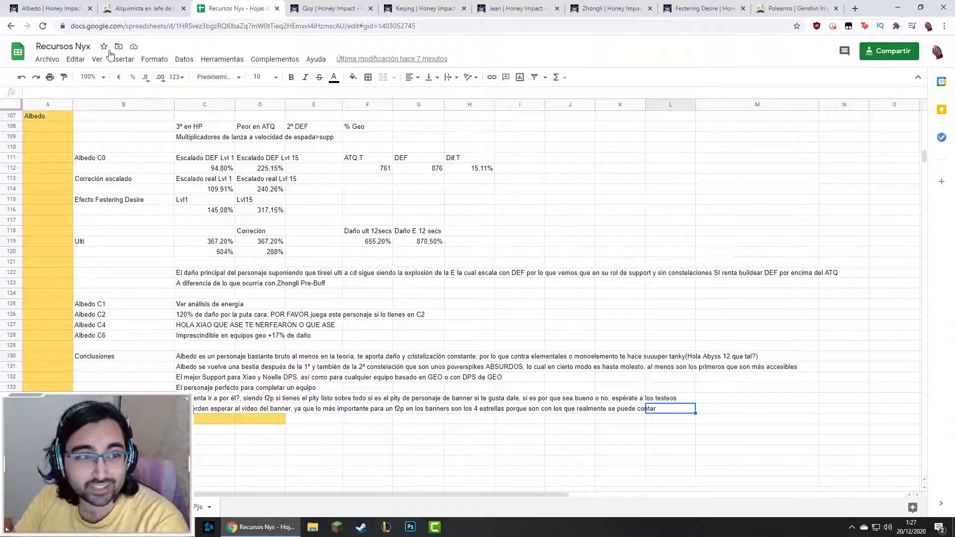
{"action": "left_click", "coordinate": [66, 6]}
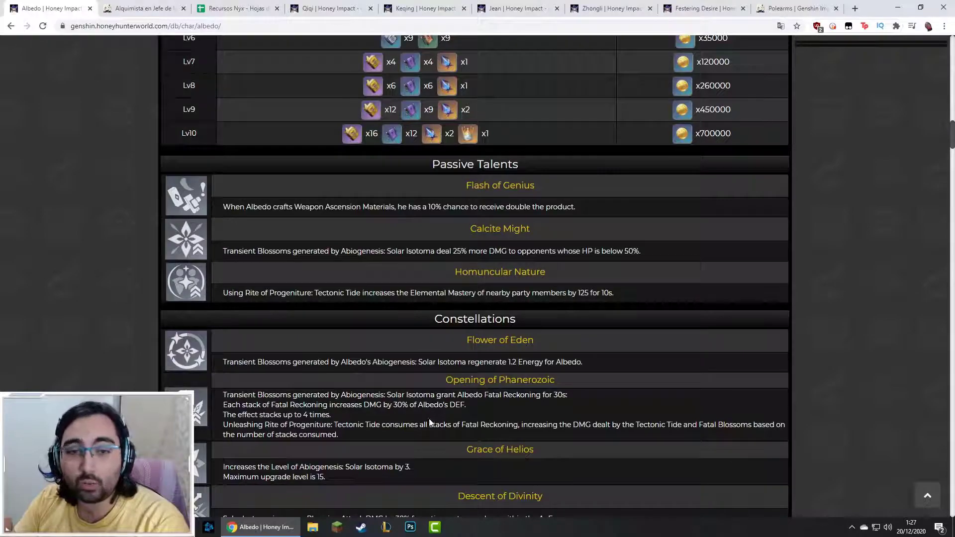
{"action": "left_click_drag", "start_coordinate": [234, 8], "coordinate": [224, 8]}
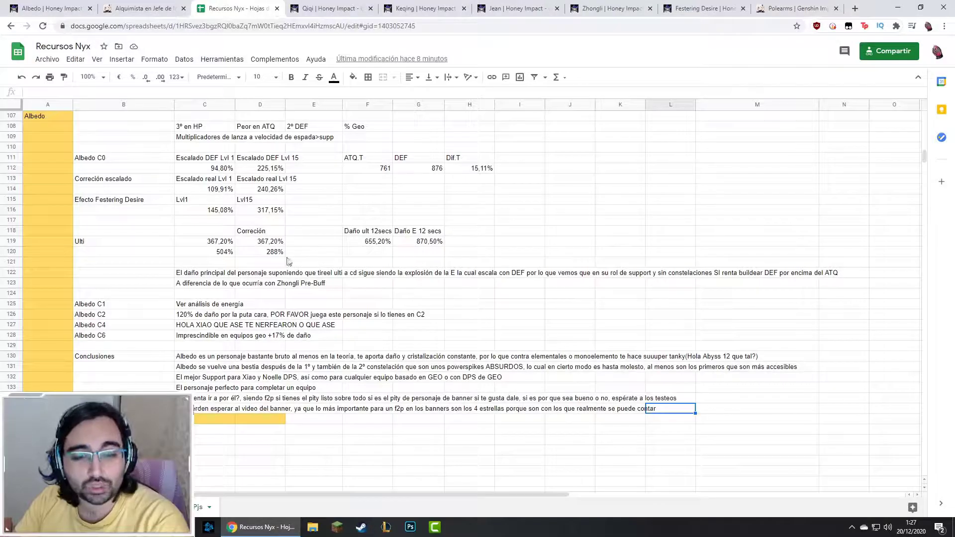
{"action": "left_click", "coordinate": [326, 348]}
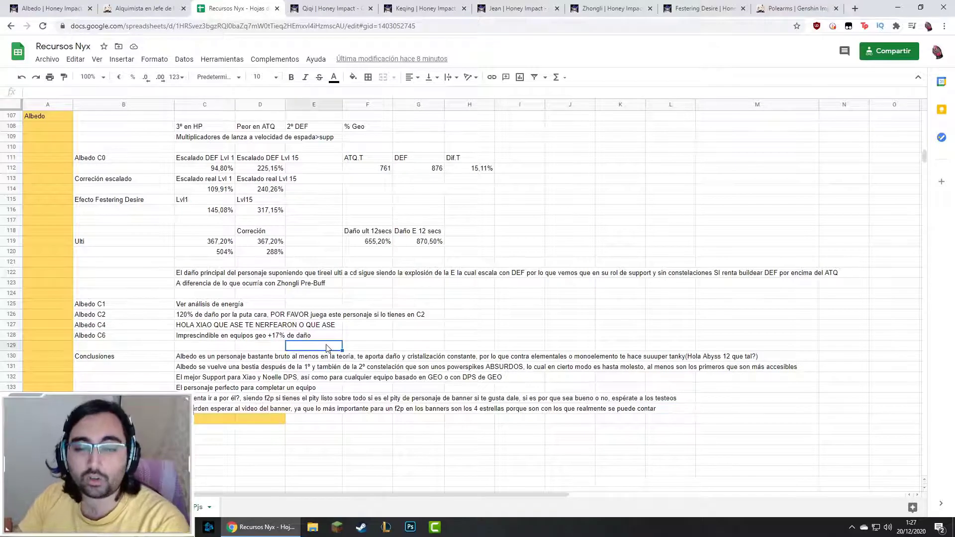